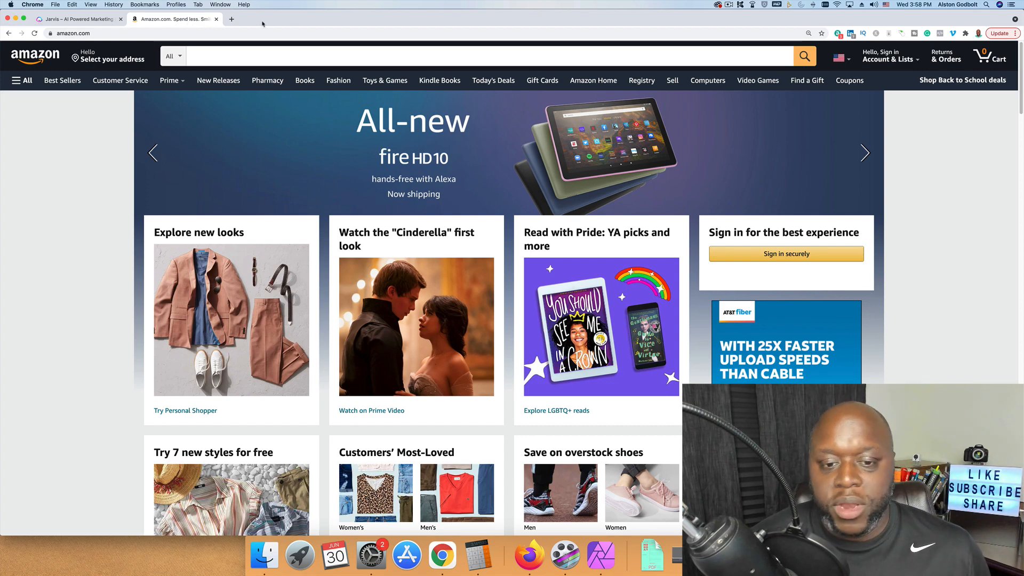
Step: Expand Amazon's full department list and open the Outdoors category to view its subcategories
left_click(21, 81)
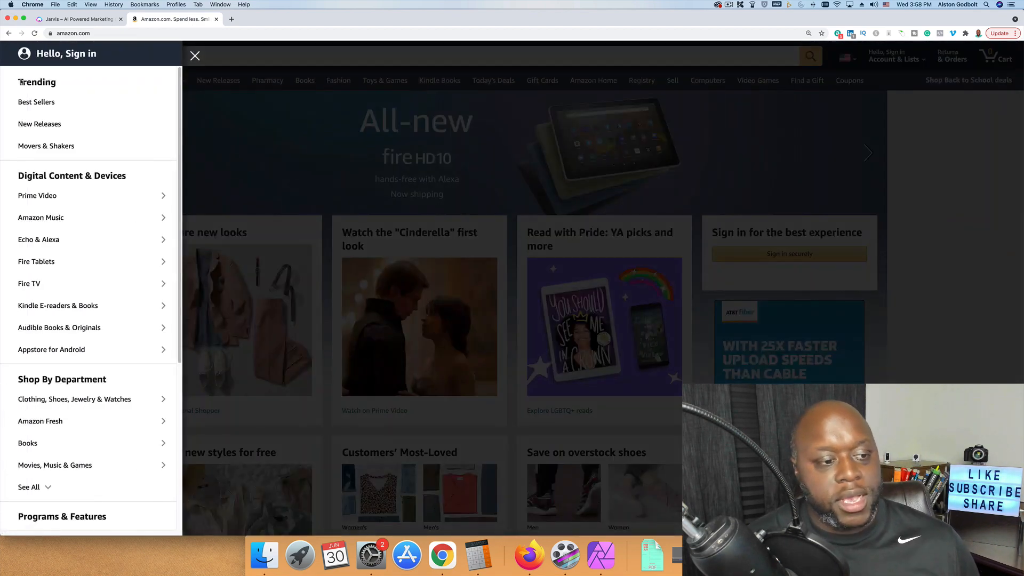
scroll(26, 320, "down", 1)
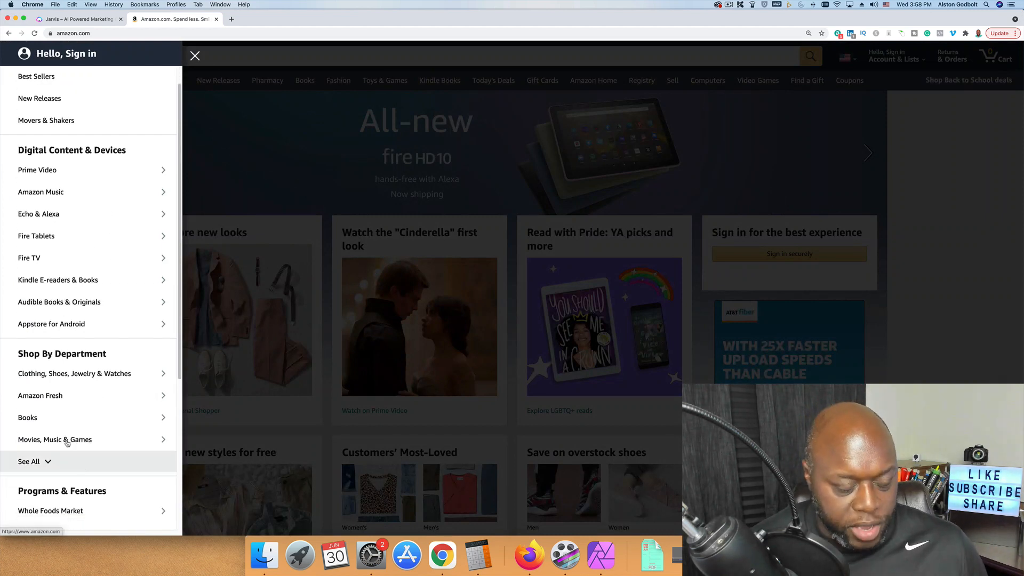
left_click(29, 462)
scroll(99, 341, "down", 4)
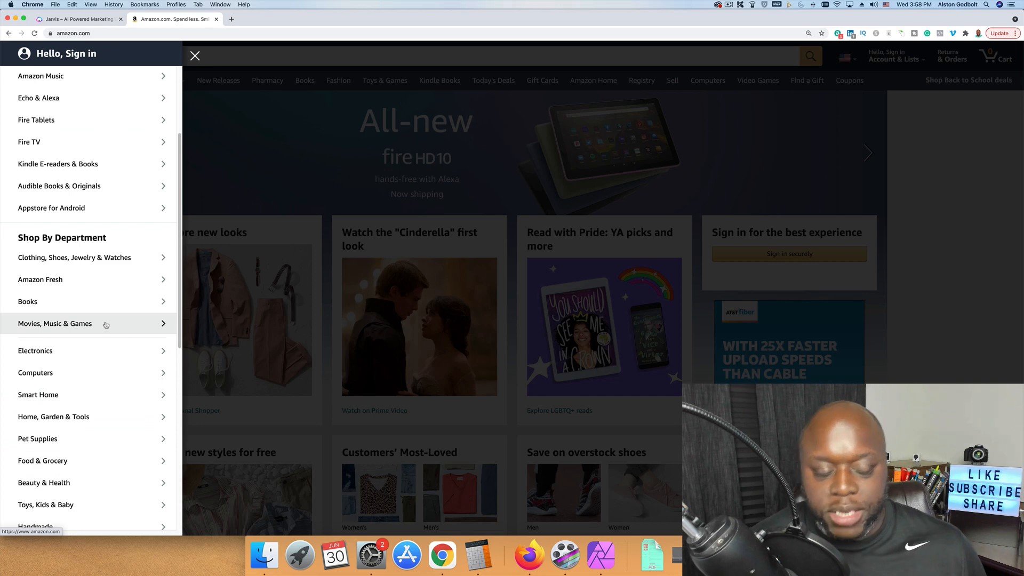
scroll(105, 326, "down", 3)
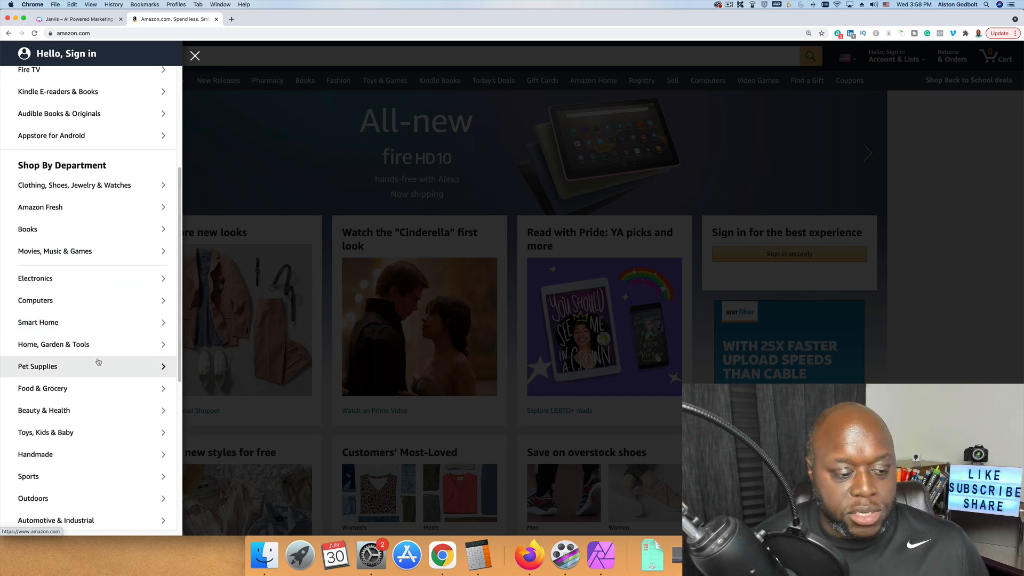
scroll(99, 359, "down", 4)
left_click(105, 385)
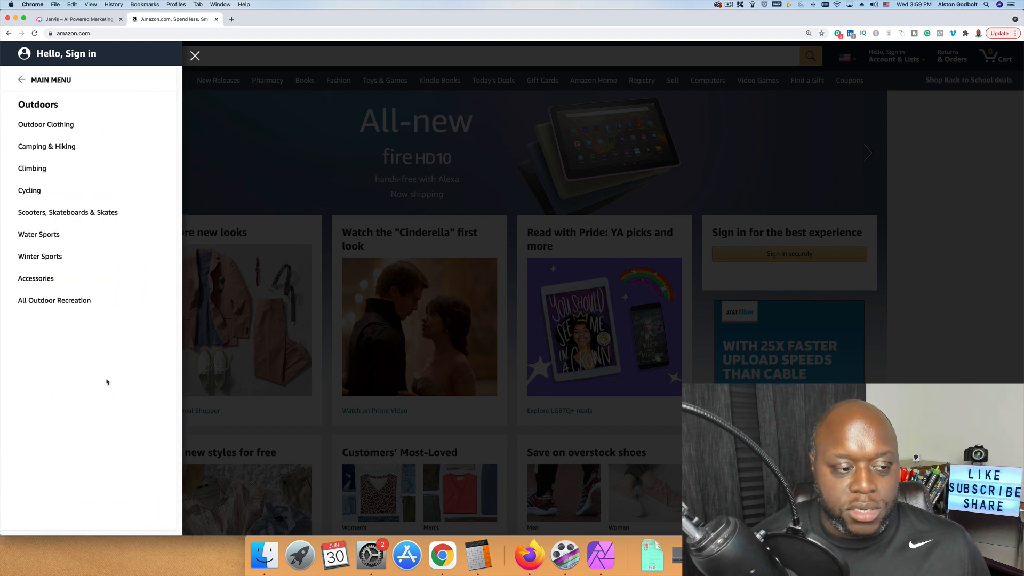
Step: Open the Kitchen & Dining page from the Home, Garden & Tools department and browse its featured categories
left_click(80, 348)
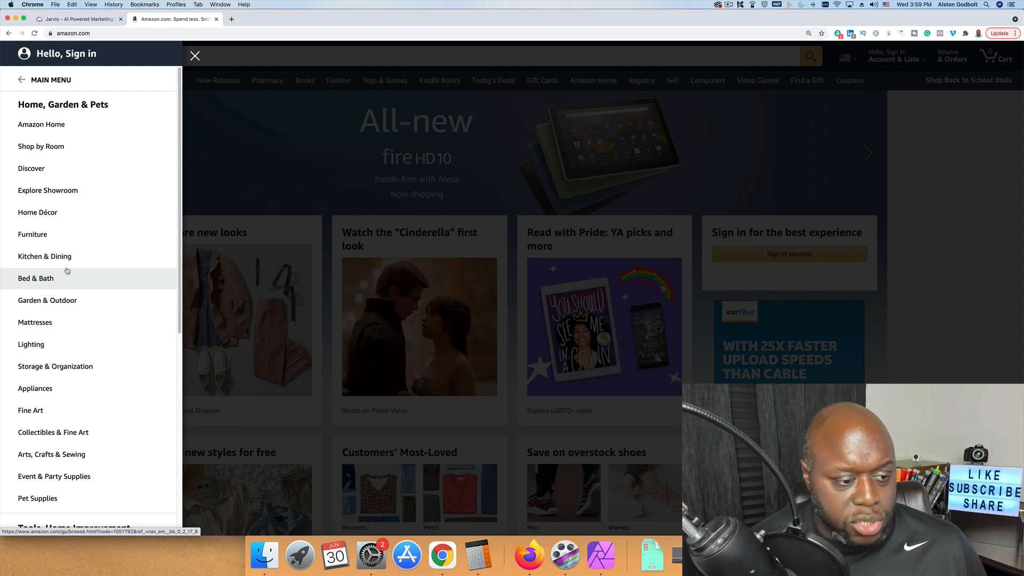
scroll(80, 380, "down", 2)
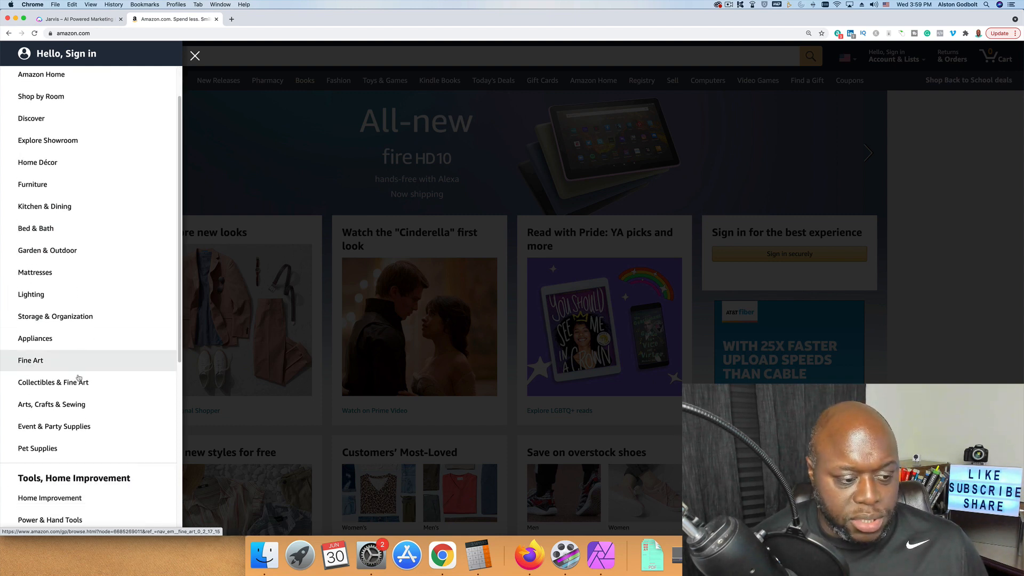
scroll(79, 385, "up", 2)
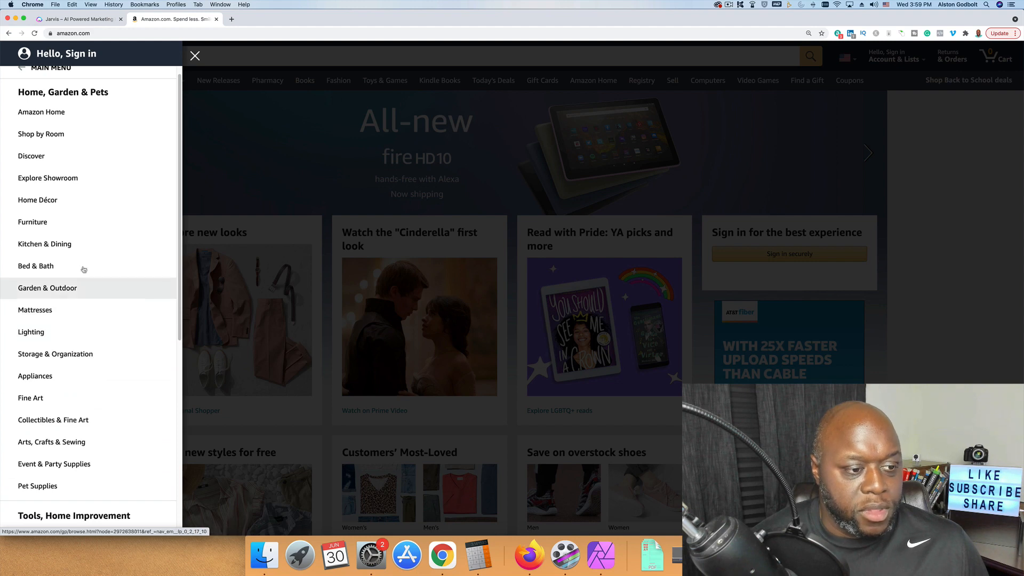
left_click(81, 247)
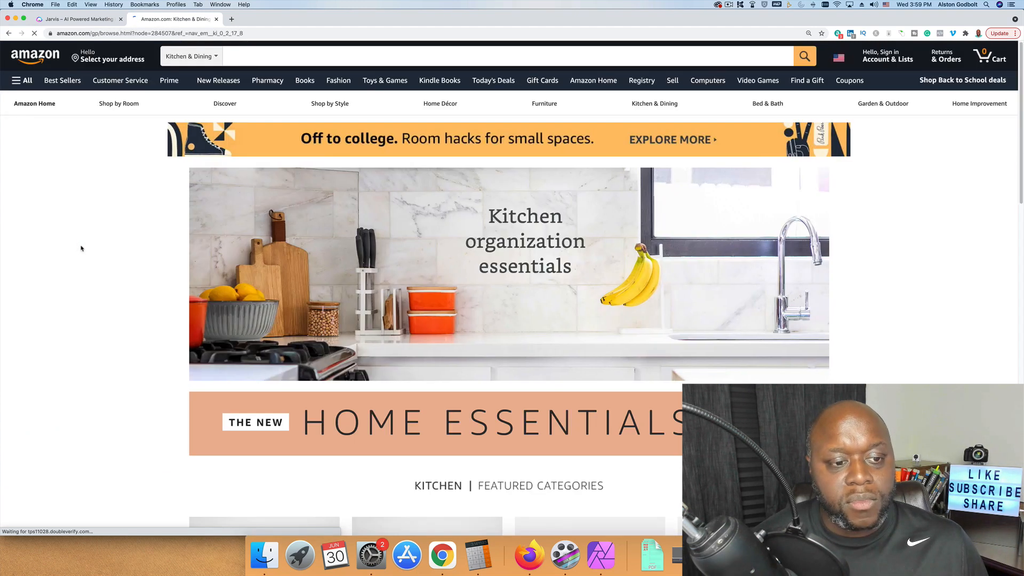
scroll(195, 320, "down", 10)
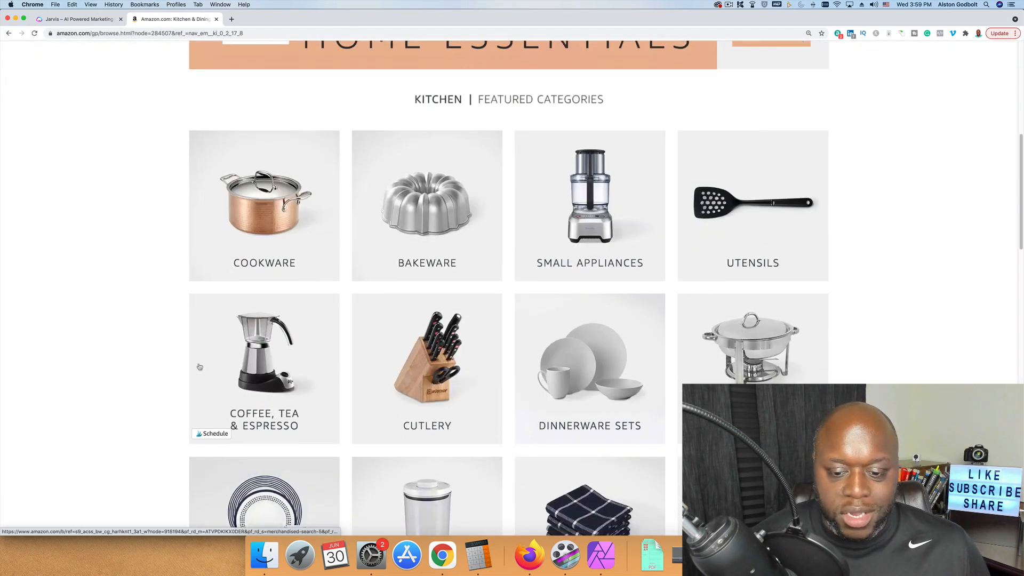
scroll(200, 366, "up", 10)
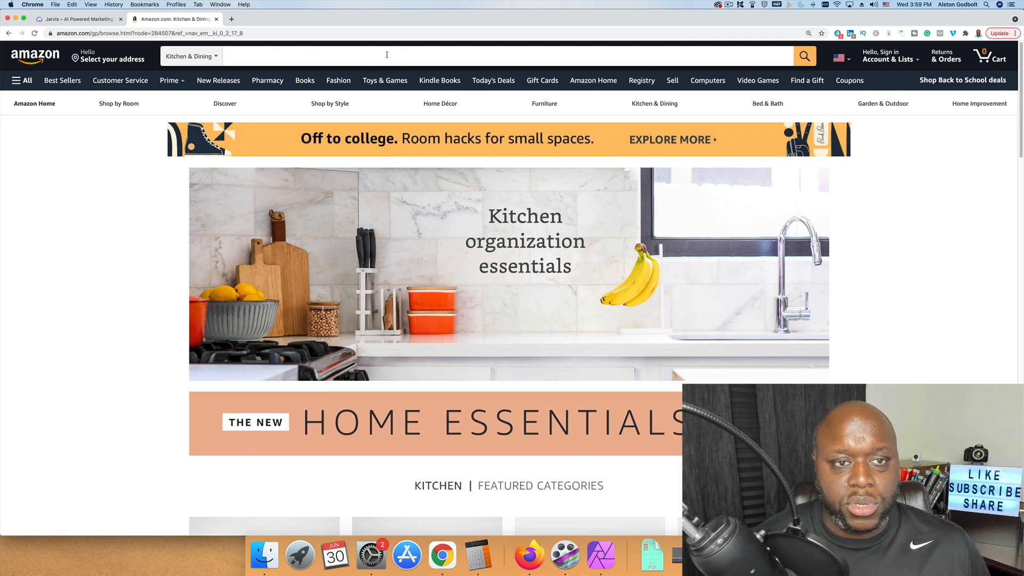
Step: Open ahrefs.com in a new browser tab and sign in to the account
left_click(232, 20)
type("ahrefs.com")
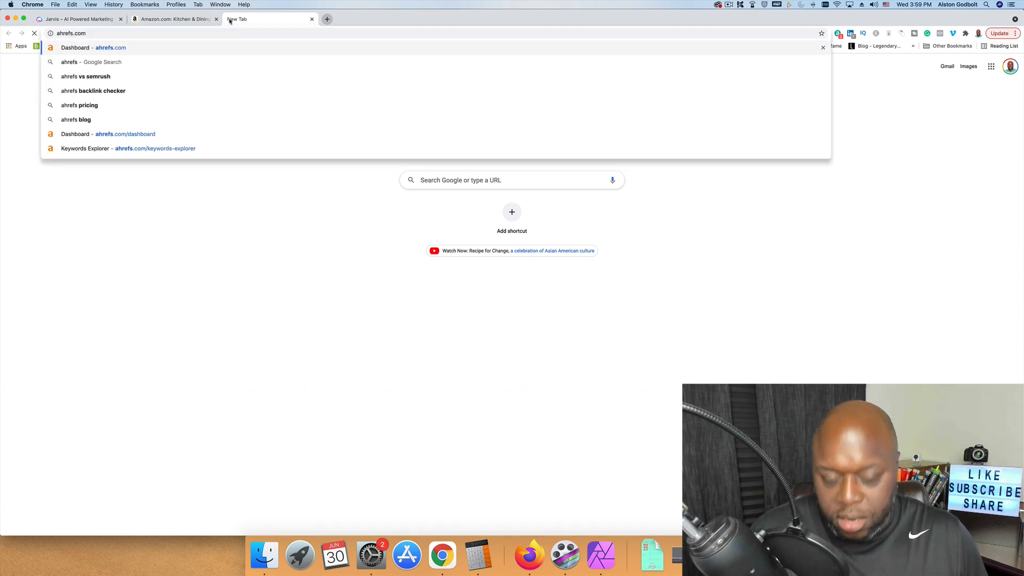
key("Return")
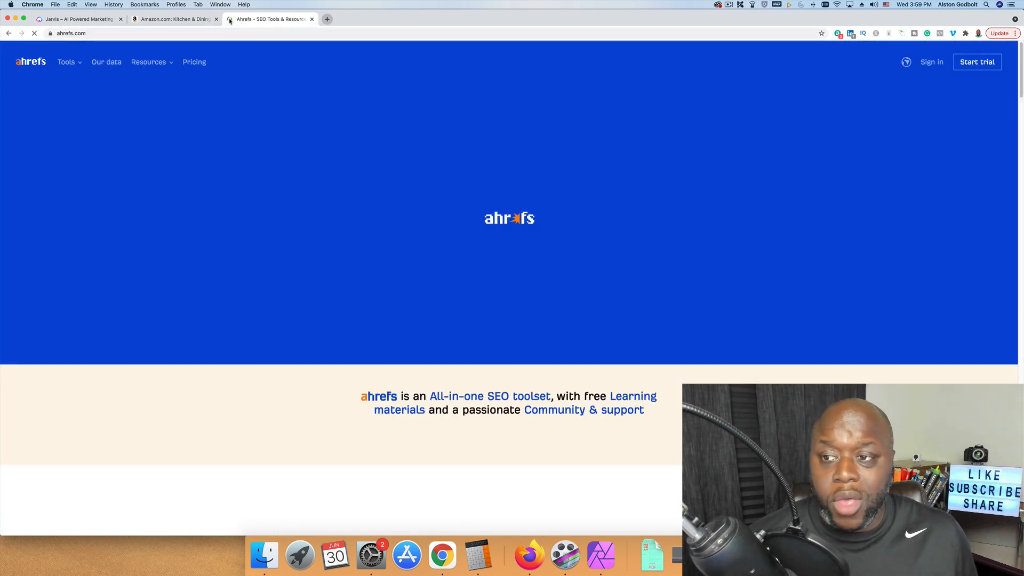
left_click(932, 62)
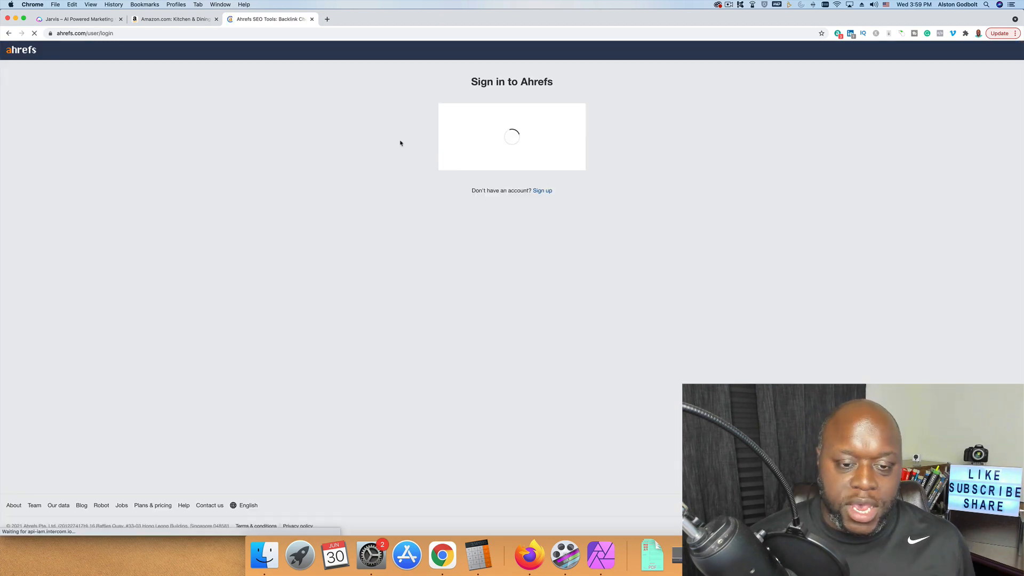
left_click(495, 235)
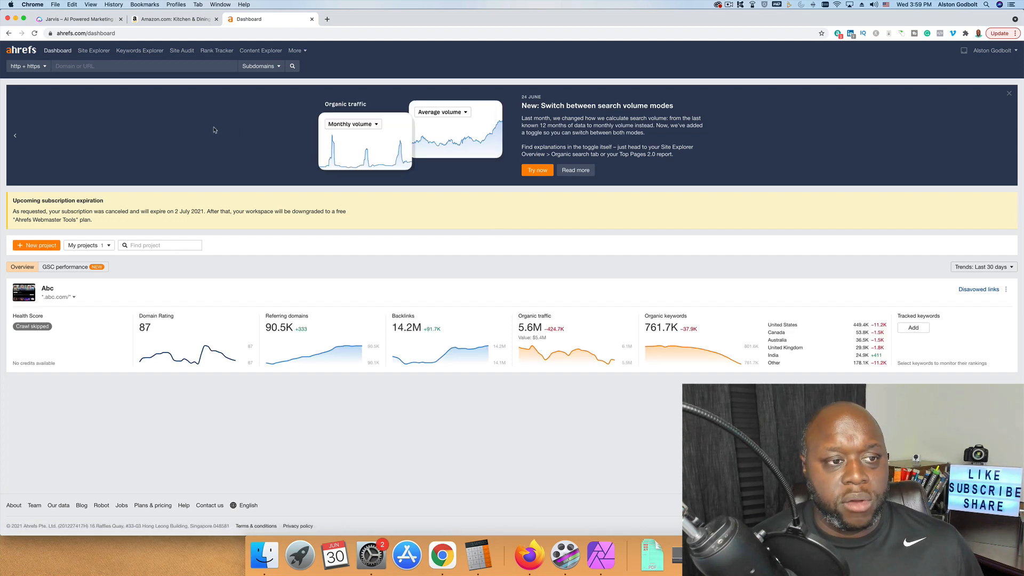
Step: Search Keywords Explorer for "outdoor grill" and list its matching terms
left_click(147, 51)
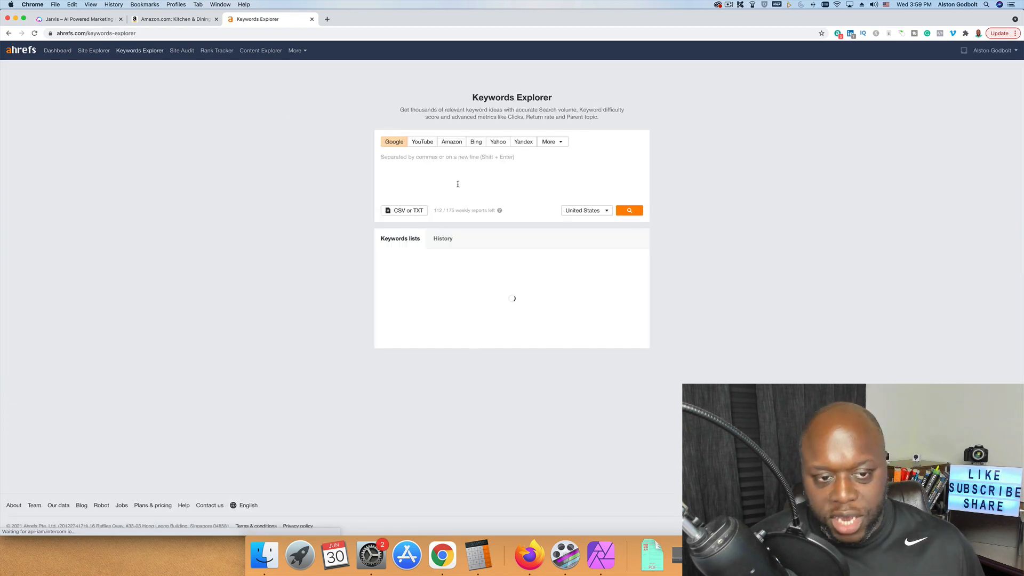
type("outdoor grill")
key("Return")
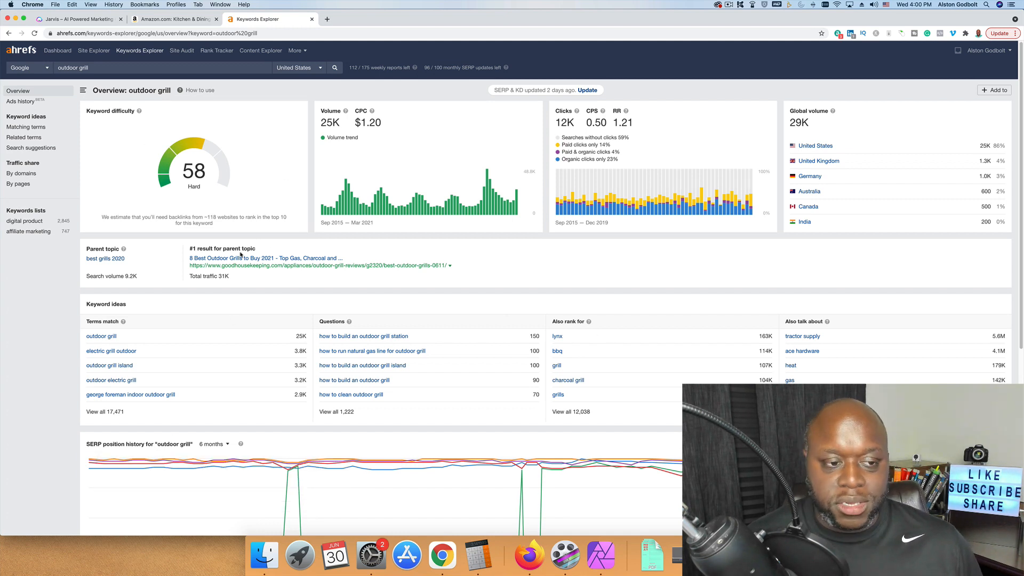
left_click(29, 128)
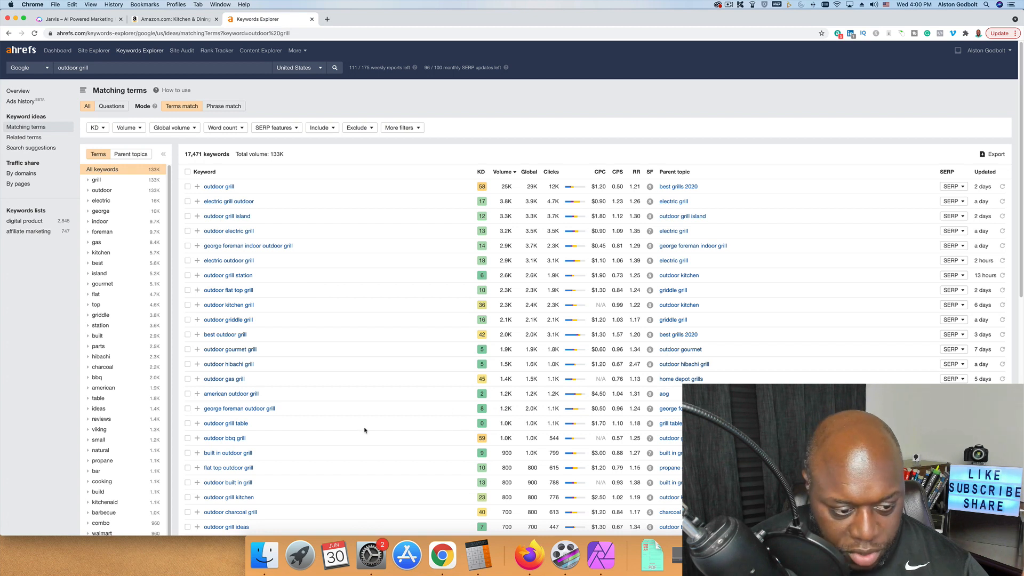
Step: Open the keyword overview for "outdoor grill table" and examine the pages in its SERP overview
left_click_drag(265, 425, 204, 424)
left_click(206, 424)
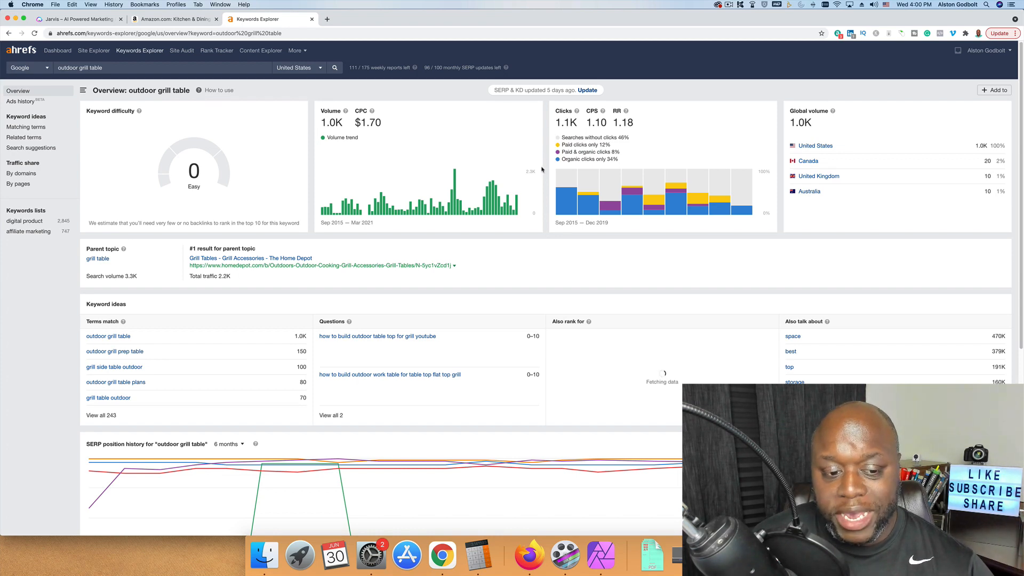
scroll(449, 265, "down", 3)
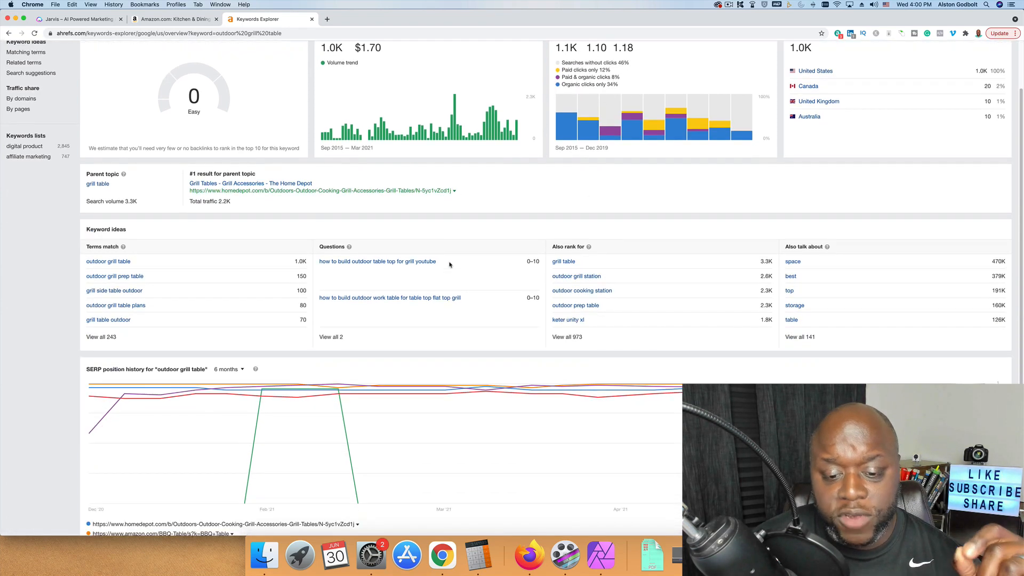
scroll(449, 264, "down", 10)
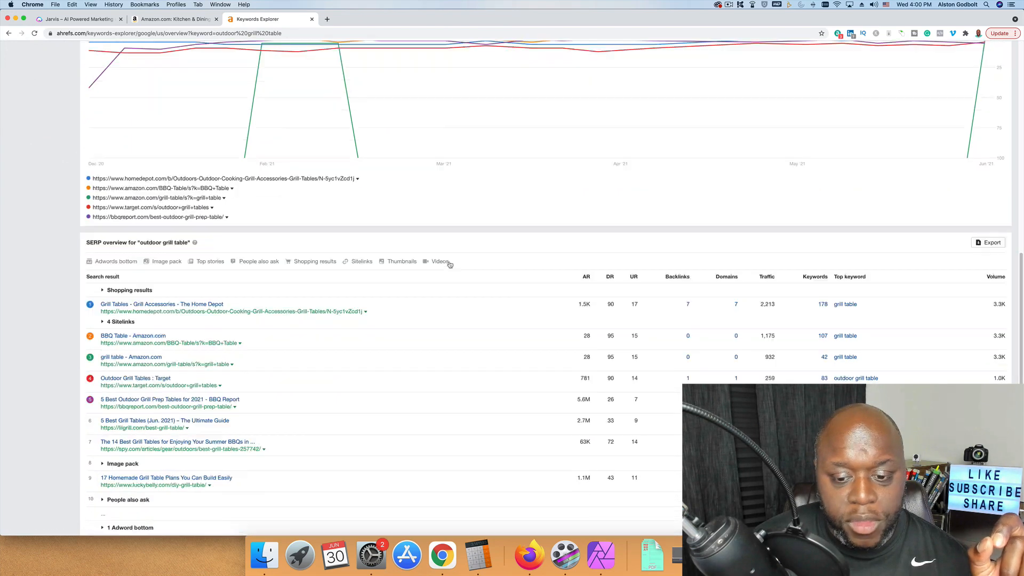
scroll(450, 265, "down", 4)
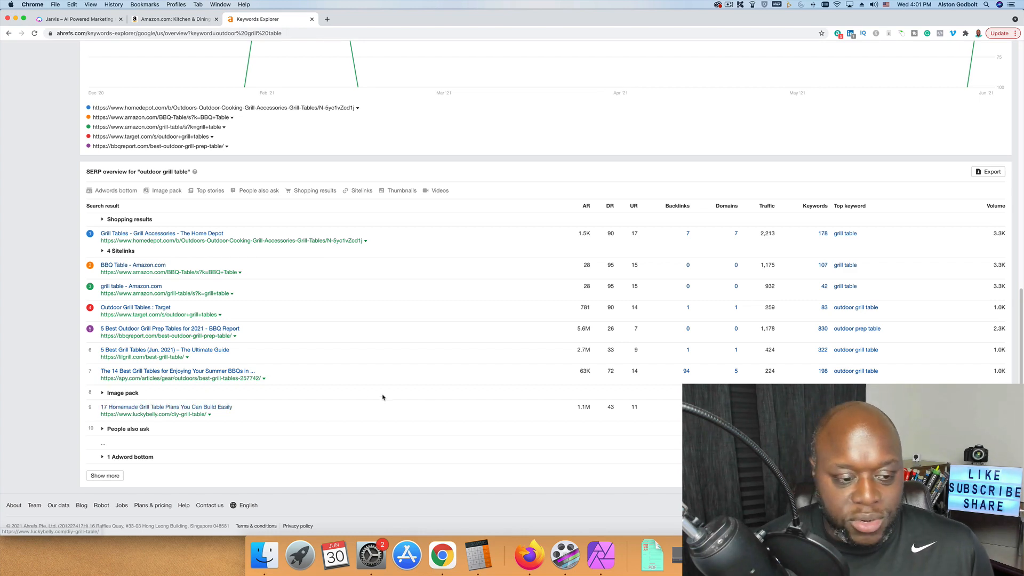
Step: Open the "5 Best Grill Tables" search result and copy the domain lilgrill.com from its address
left_click(192, 350)
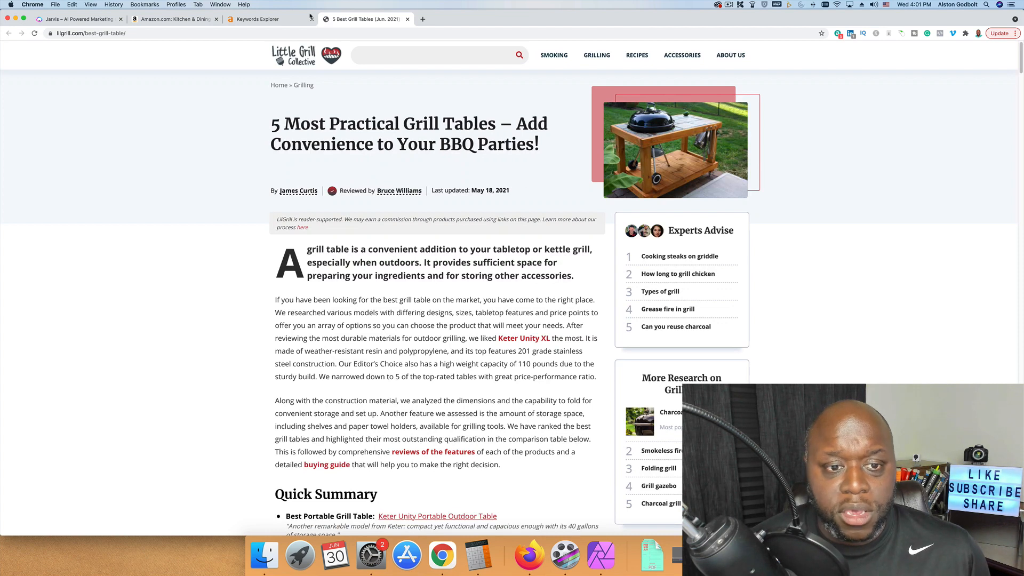
left_click(77, 34)
left_click(78, 34)
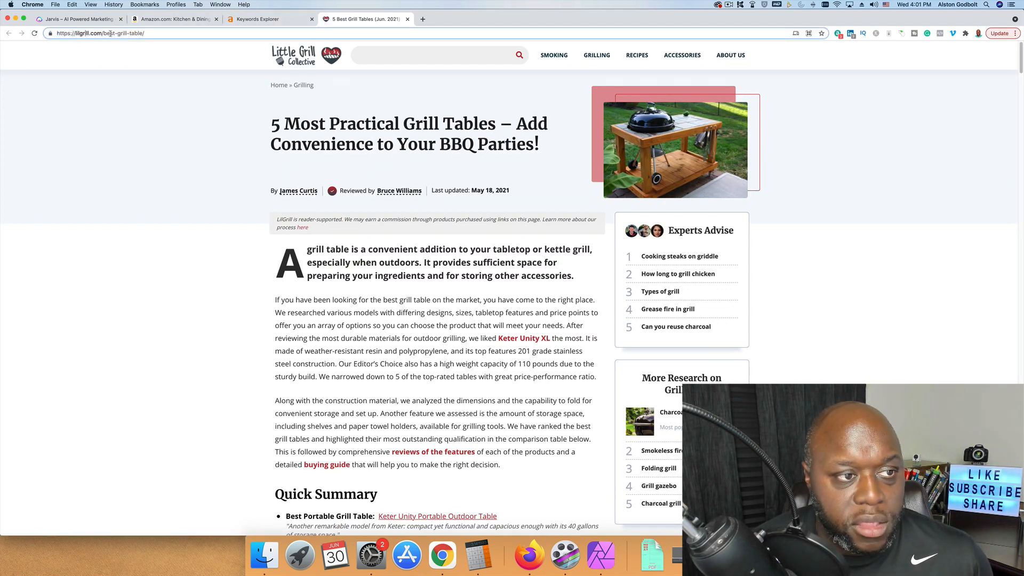
left_click_drag(100, 34, 73, 35)
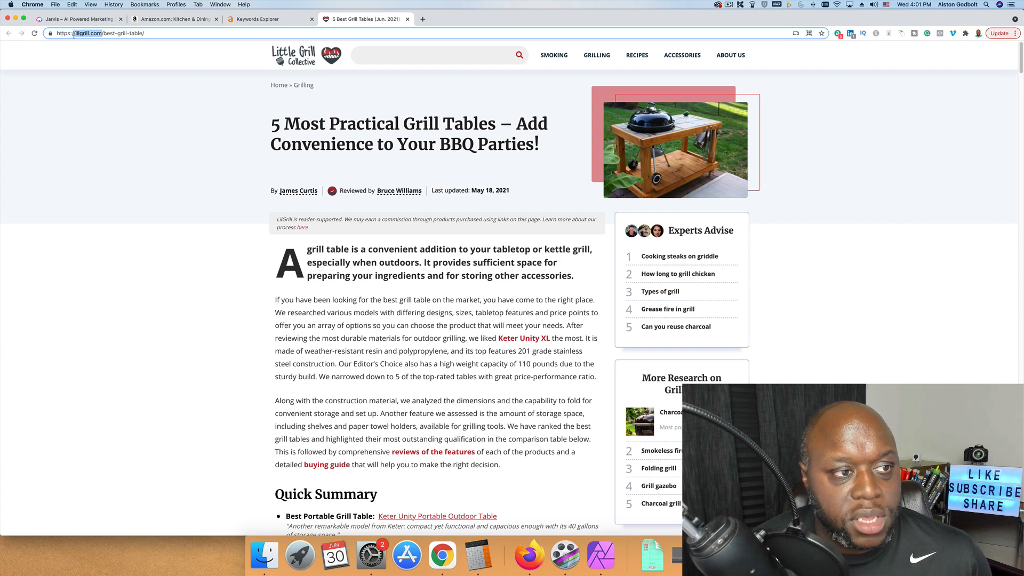
Step: Return to Ahrefs and analyze the domain lilgrill.com in Site Explorer
left_click(274, 21)
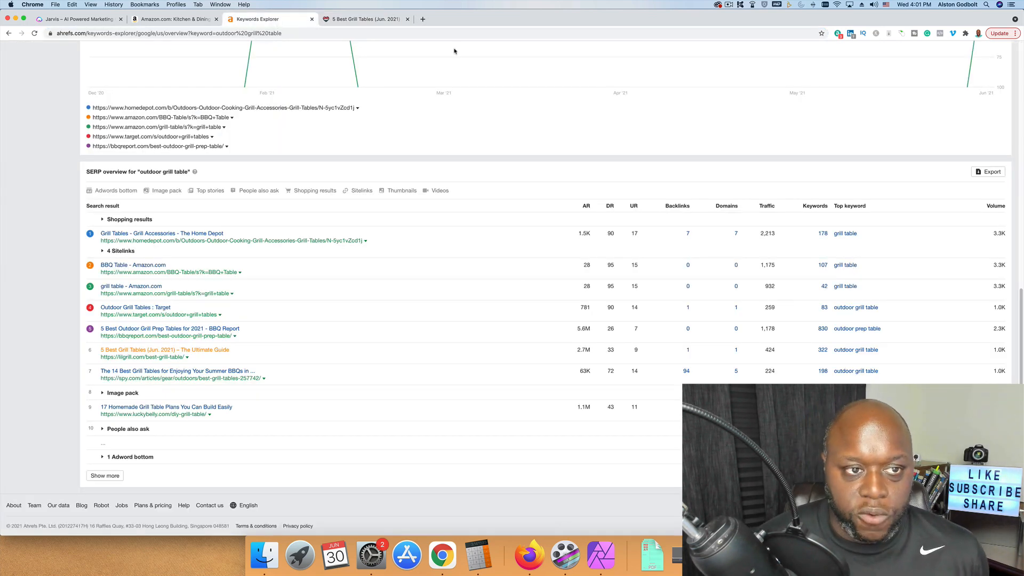
scroll(448, 46, "up", 15)
left_click(89, 51)
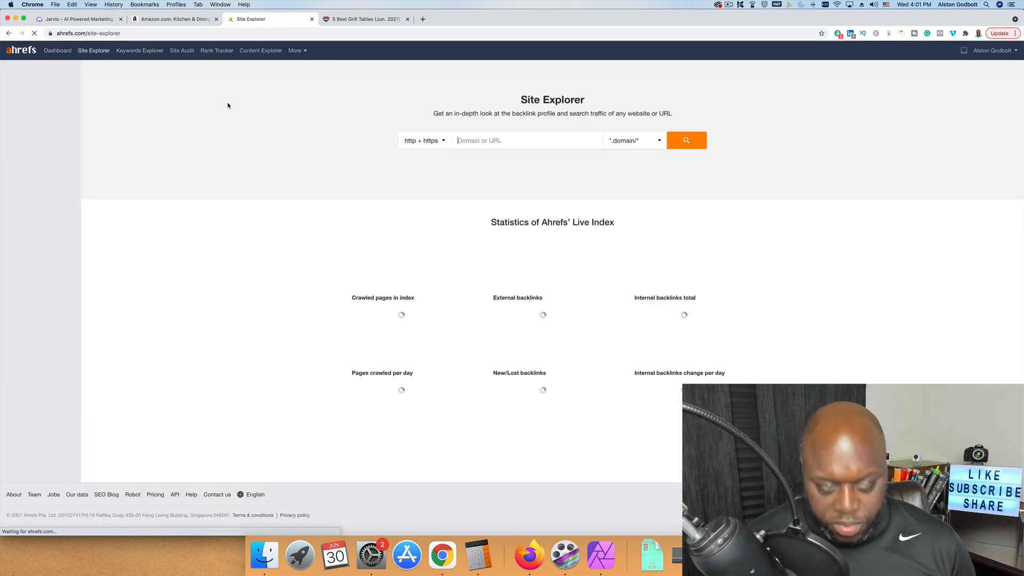
left_click(509, 142)
type("/lilgrill.com")
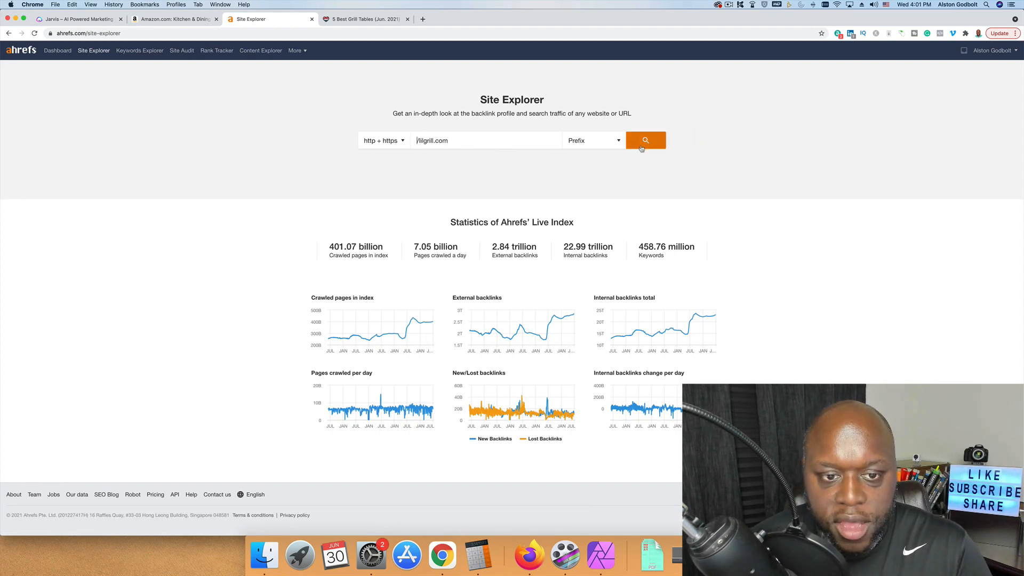
key("BackSpace")
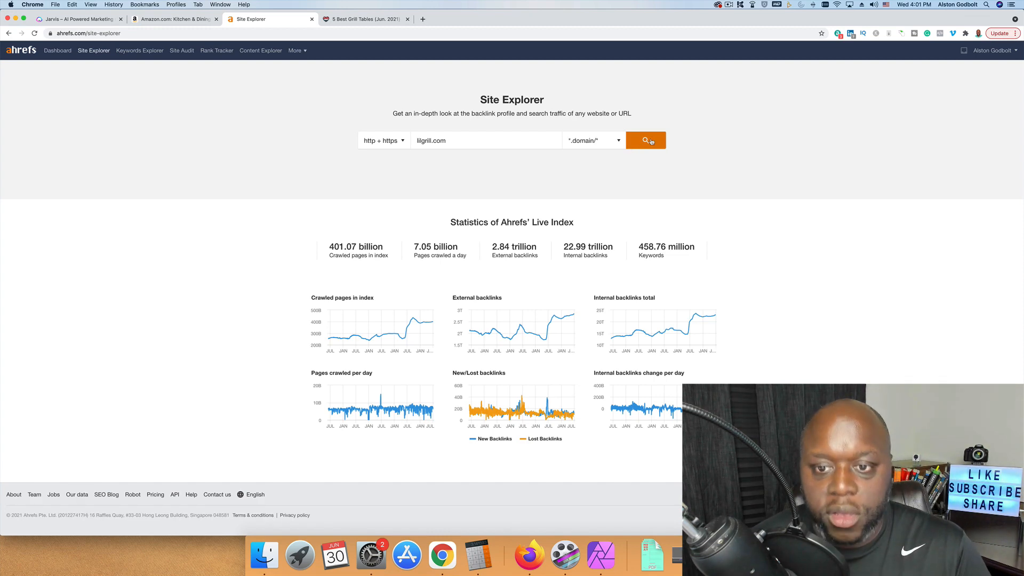
left_click(651, 142)
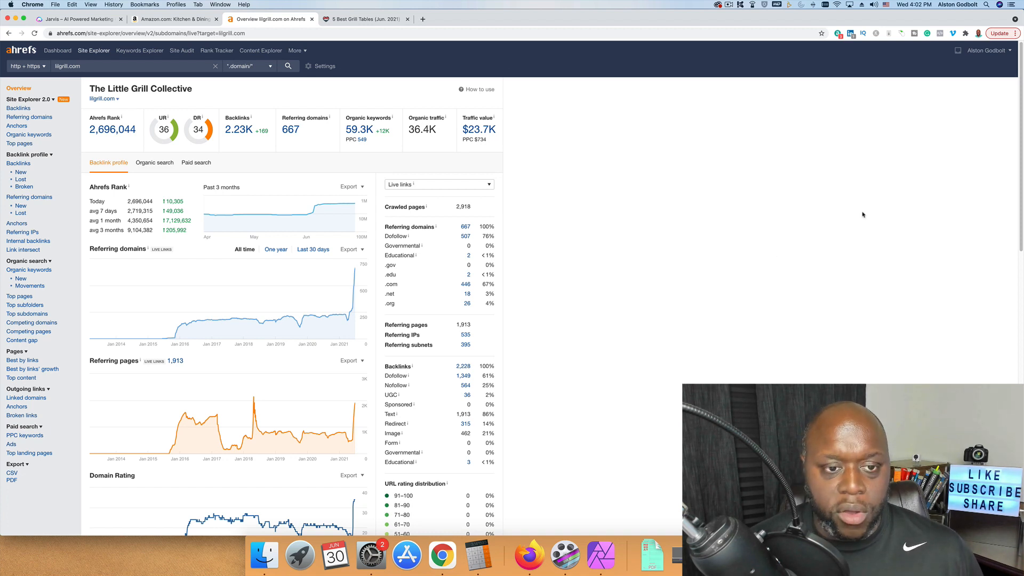
Step: Open lilgrill.com's organic keywords and filter them to a maximum keyword difficulty of 5
left_click(359, 130)
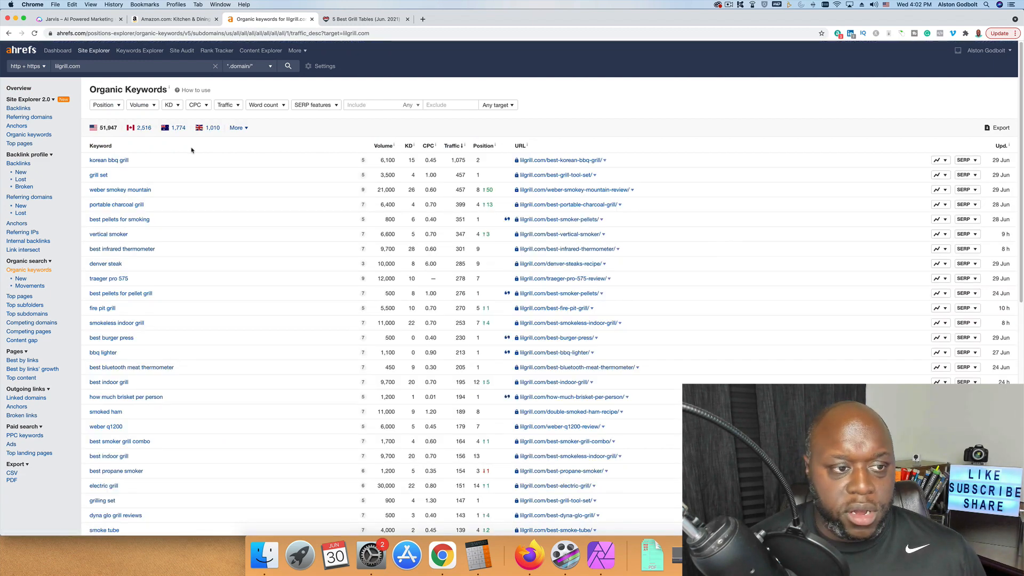
left_click(172, 105)
left_click(212, 135)
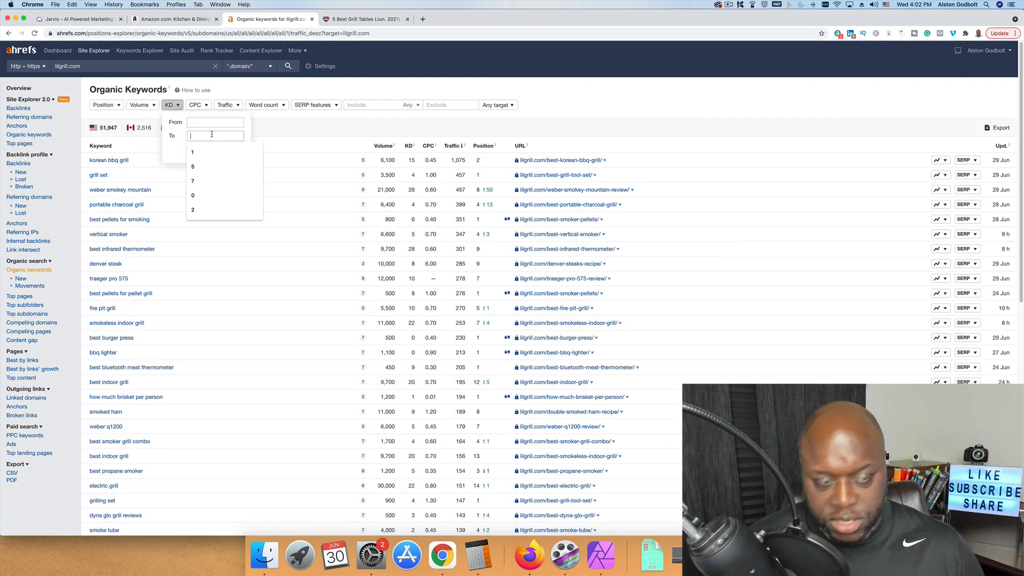
type("5")
key("Return")
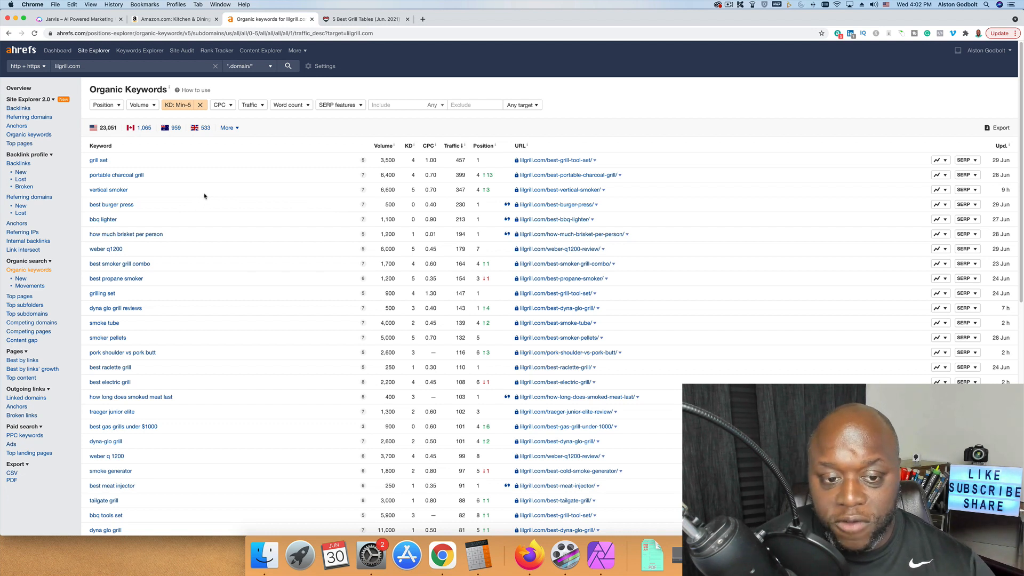
Step: Copy the keyword "bbq lighter" from the organic keywords list and search Google for it in a new tab
triple_click(111, 223)
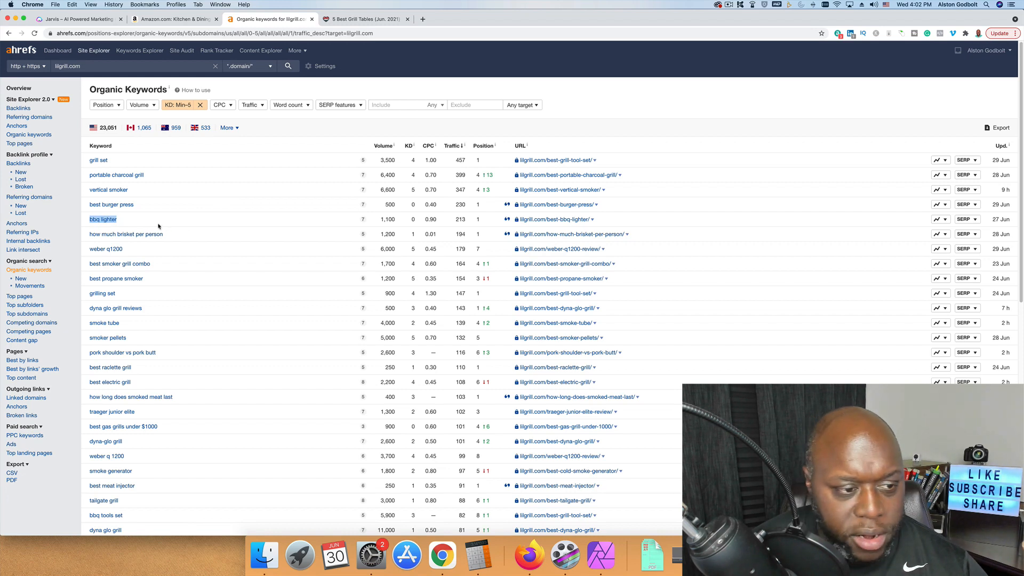
right_click(100, 220)
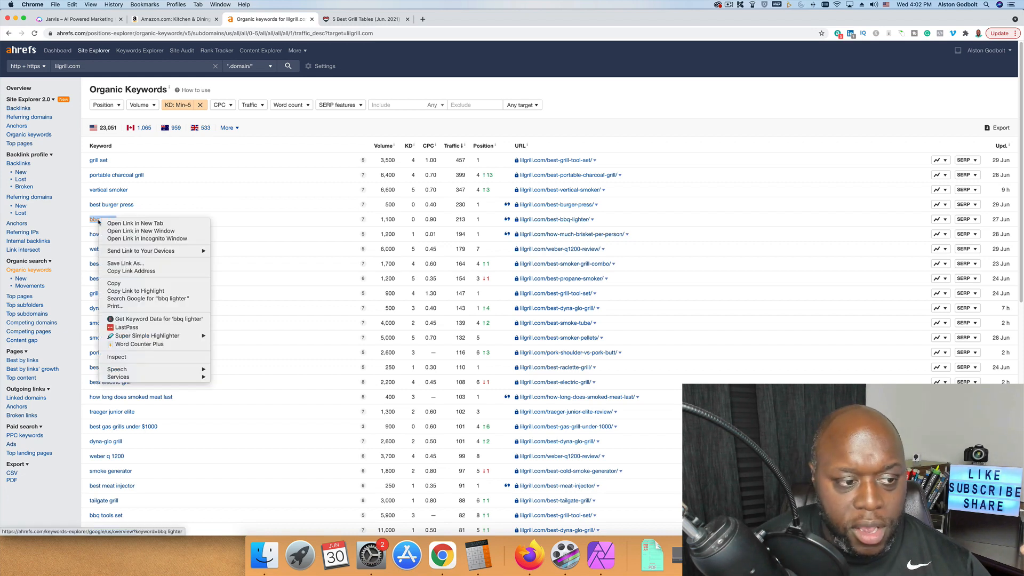
left_click(132, 284)
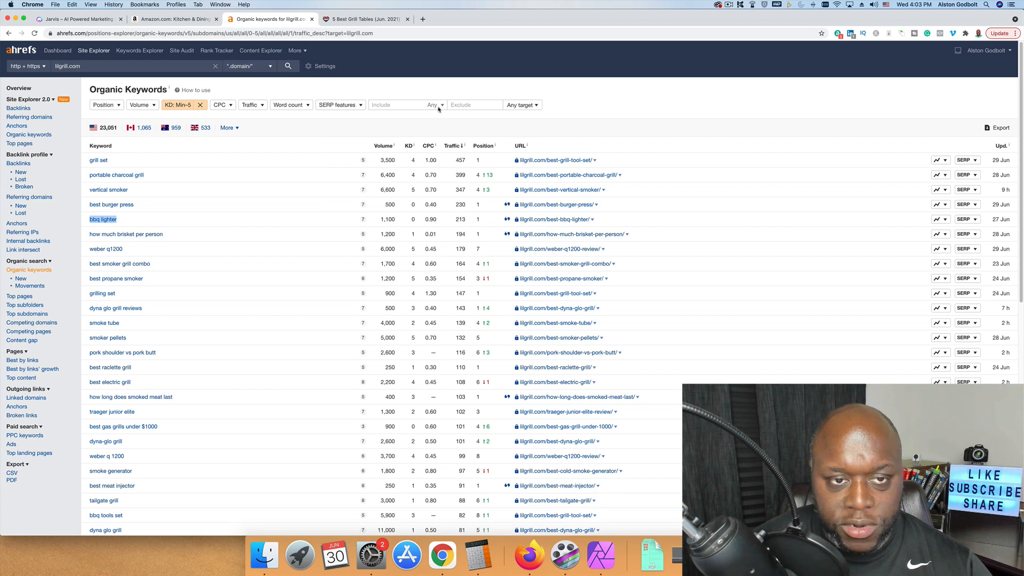
left_click(422, 19)
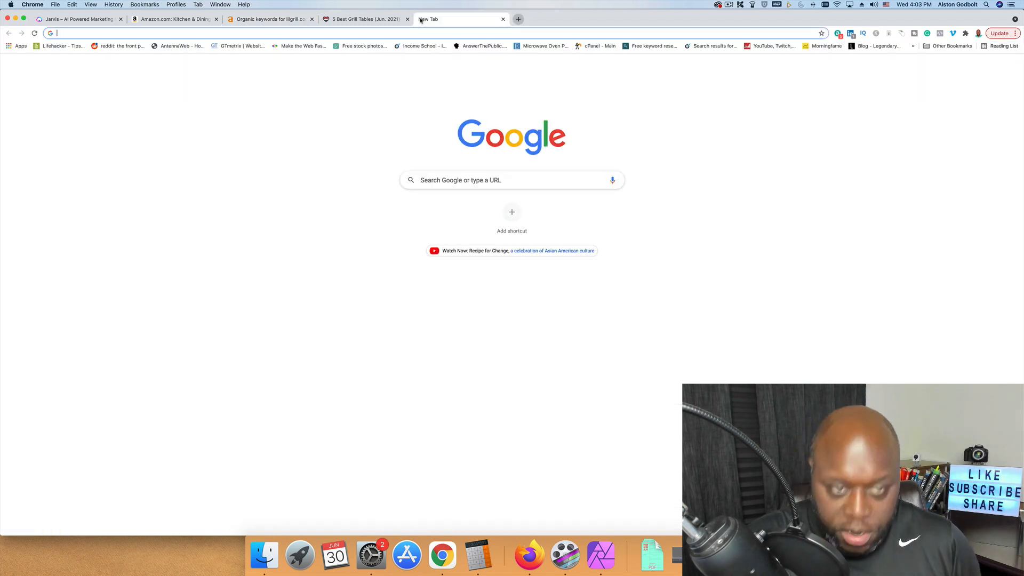
key("super+v")
key("Return")
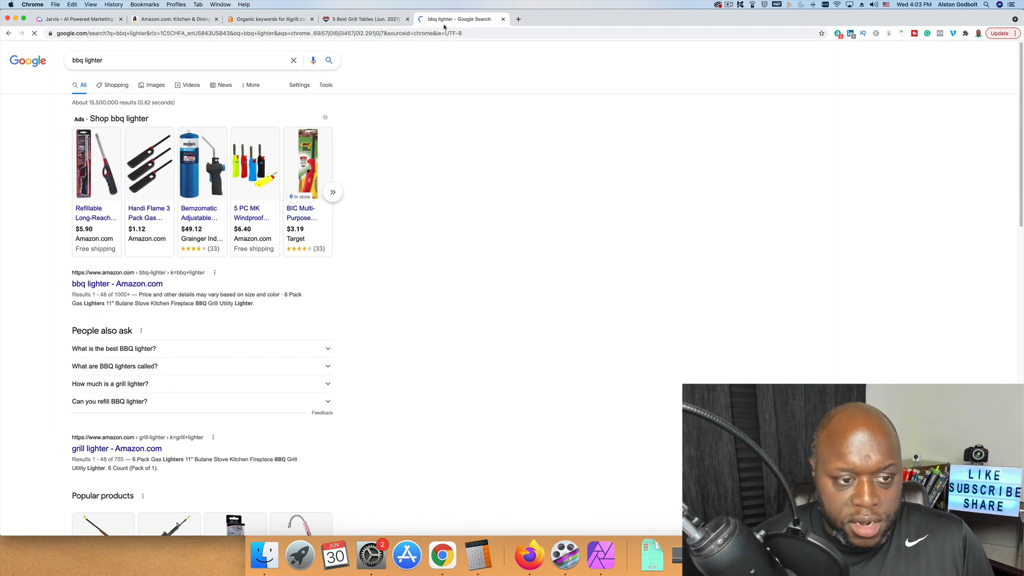
Step: Look through the Google results for "bbq lighter" and open lilgrill.com's "6 Best BBQ Lighters" article
scroll(455, 256, "down", 1)
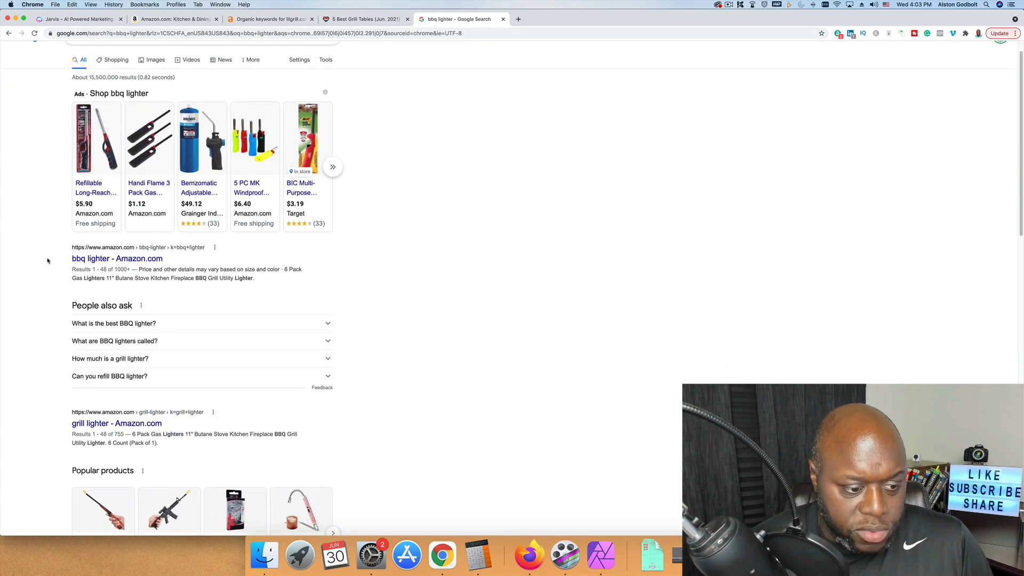
scroll(47, 260, "down", 5)
scroll(46, 263, "down", 15)
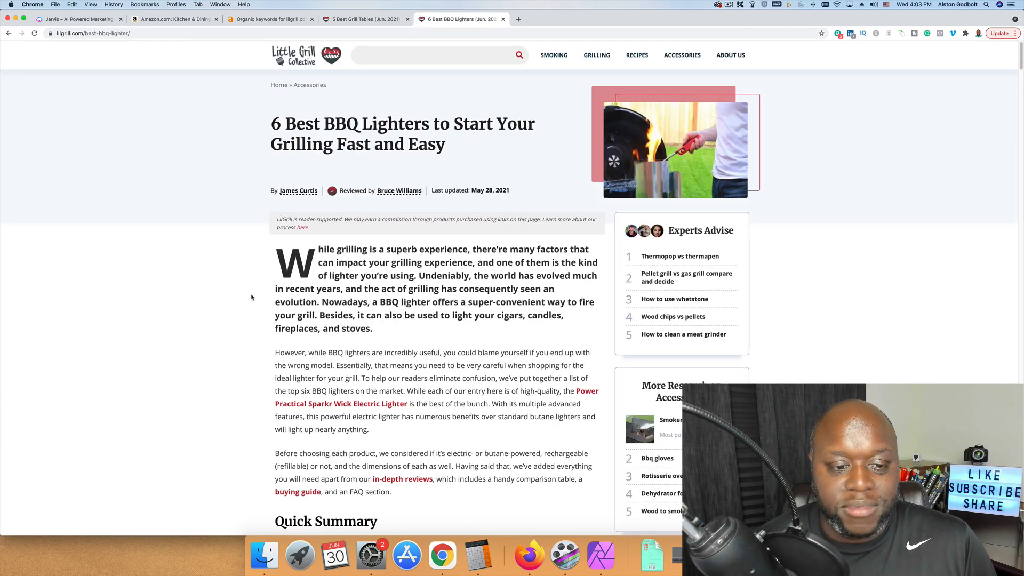
Step: Count the words of the lilgrill.com article from its introduction to the end of "Our Verdict" with Word Counter Plus
left_click_drag(269, 258, 493, 386)
scroll(507, 446, "down", 20)
scroll(512, 448, "up", 10)
scroll(512, 447, "down", 15)
scroll(511, 448, "down", 6)
scroll(515, 449, "down", 5)
scroll(515, 450, "down", 20)
scroll(516, 453, "down", 20)
scroll(516, 448, "down", 20)
scroll(517, 447, "down", 8)
right_click(330, 268)
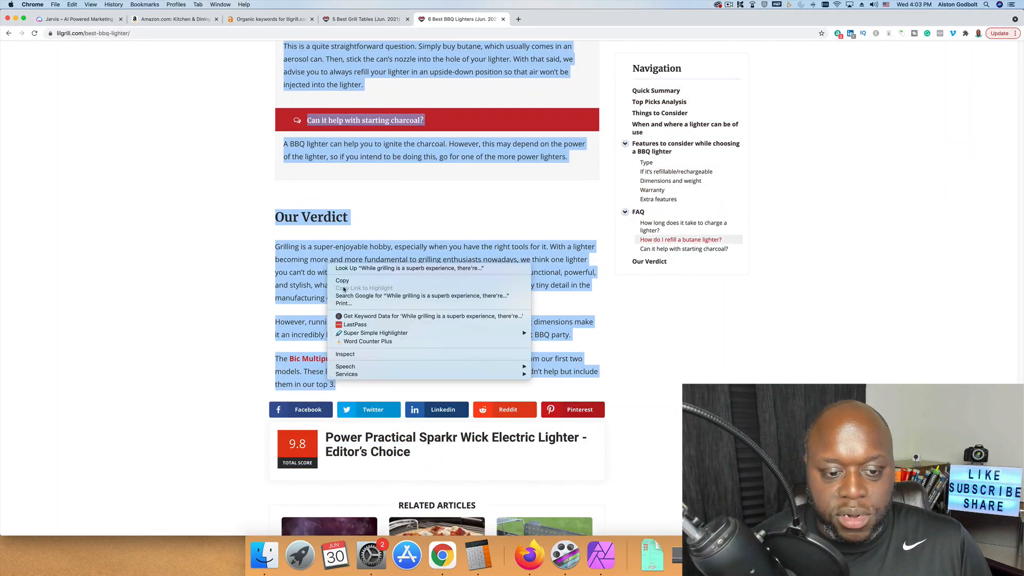
left_click(355, 342)
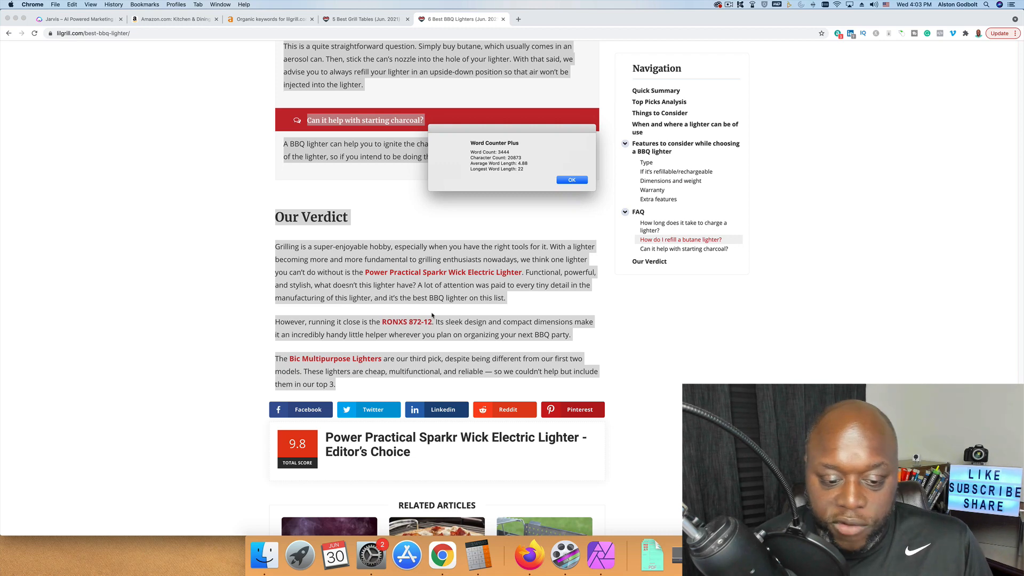
left_click(229, 304)
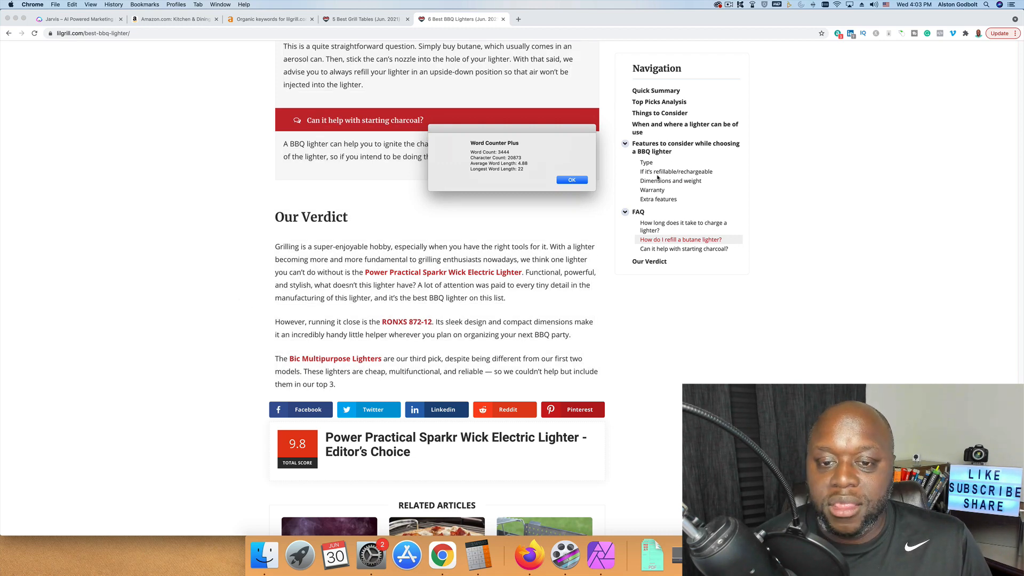
left_click(584, 182)
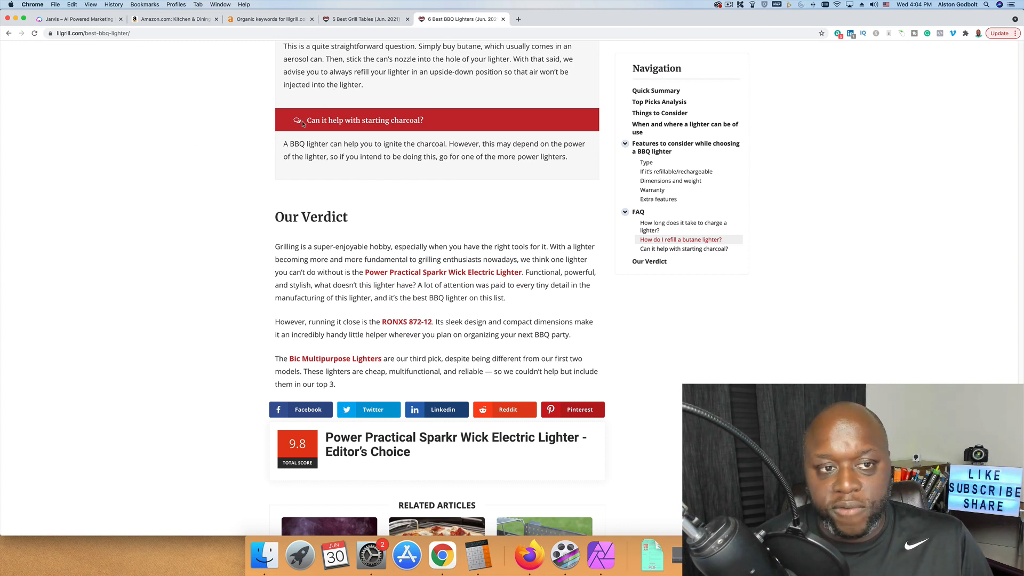
Step: Return to the Ahrefs organic keywords list and copy the keyword "best burger press"
left_click(269, 19)
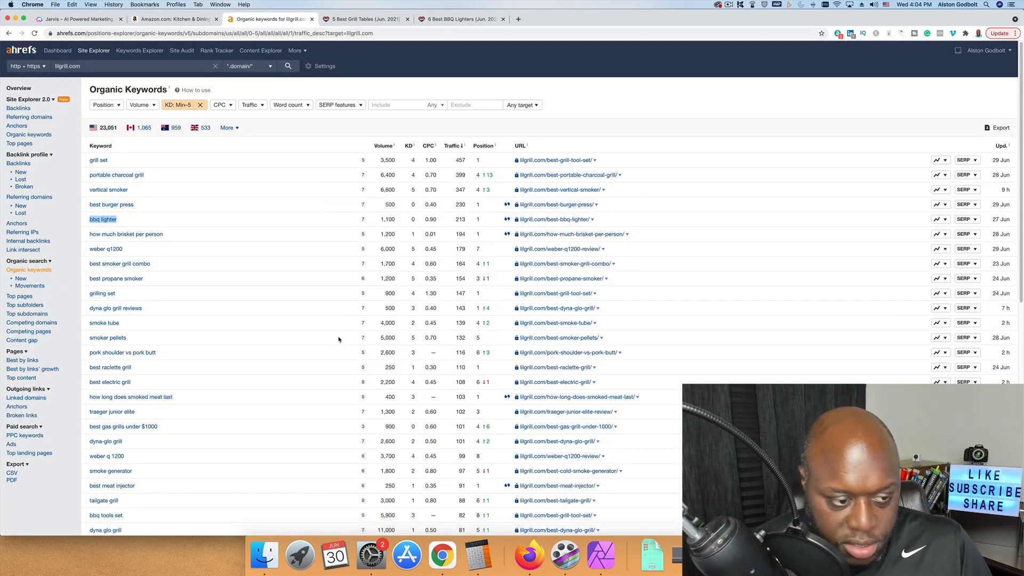
left_click(144, 210)
left_click_drag(138, 209, 88, 209)
right_click(112, 210)
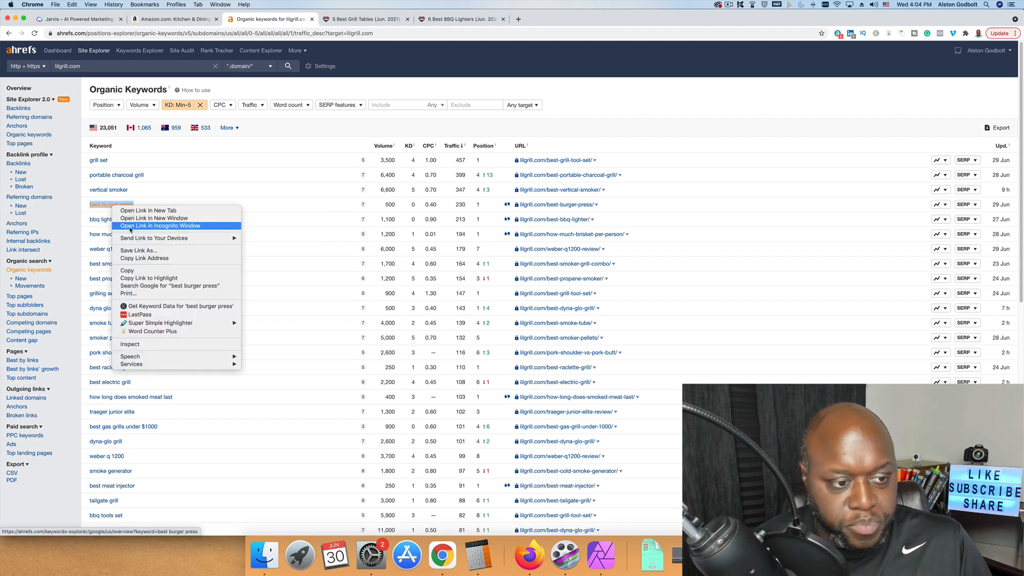
left_click(145, 270)
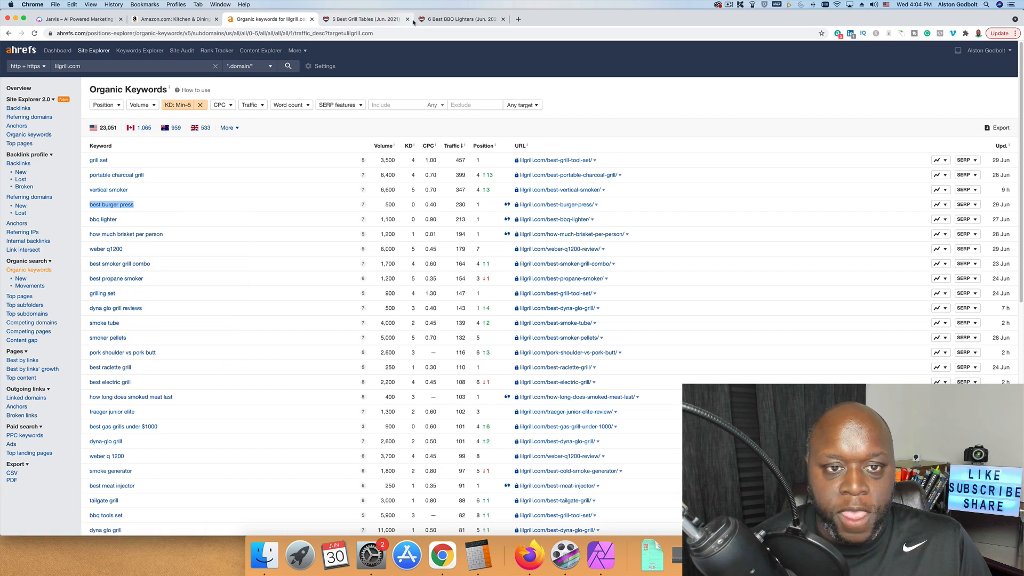
Step: Close the "5 Best Grill Tables" tab, search Google for "best burger press", and open SPY's "17 Best Burger Presses" result
left_click(409, 21)
left_click(407, 19)
left_click(380, 34)
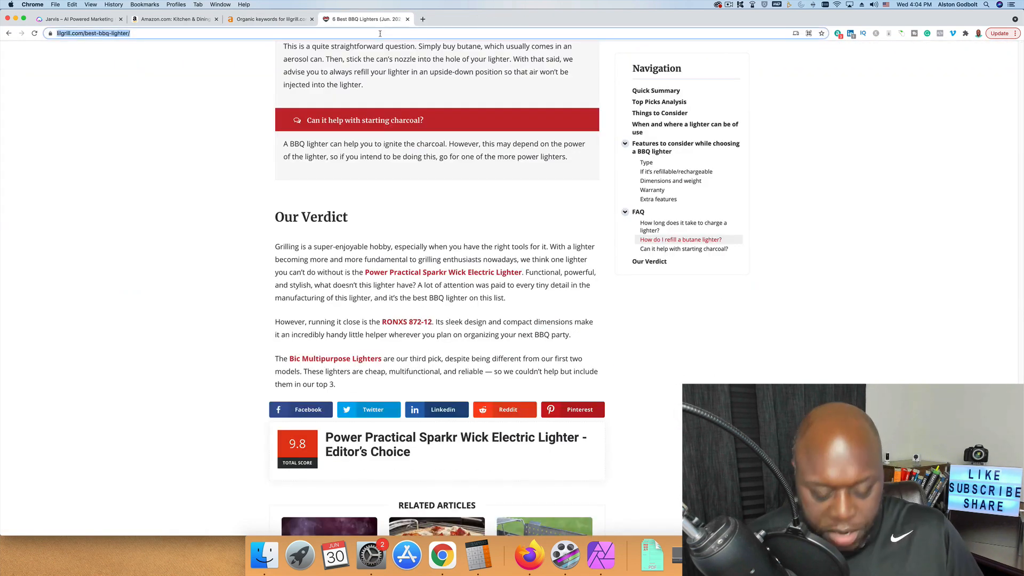
key("super+v")
key("Return")
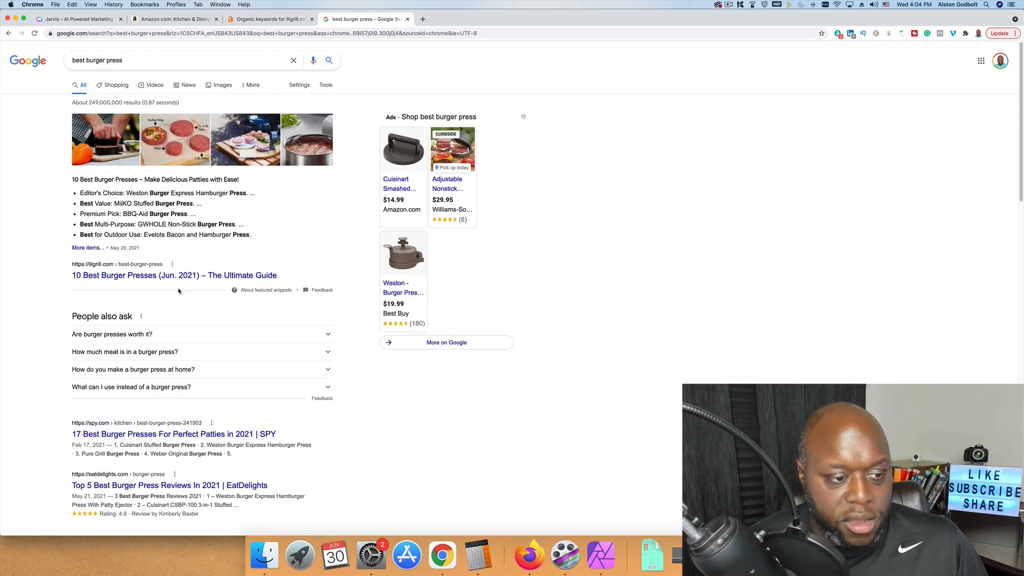
scroll(58, 313, "down", 5)
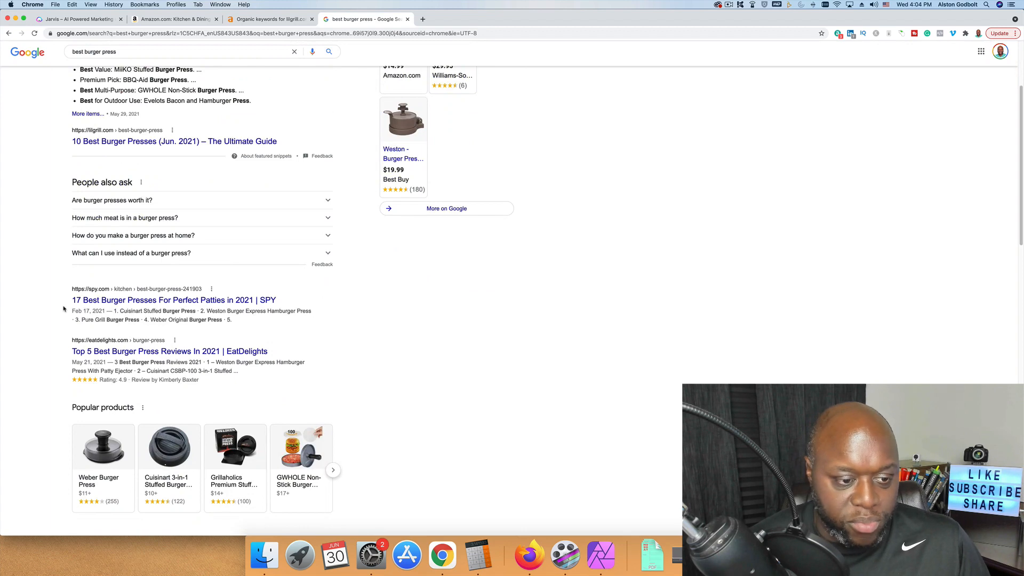
left_click(109, 302)
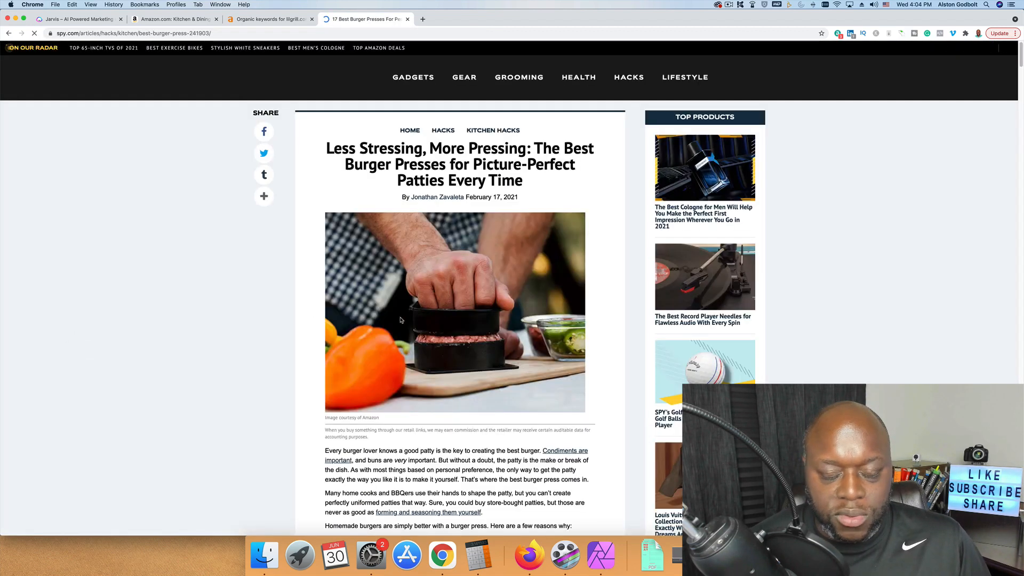
left_click_drag(322, 148, 549, 413)
scroll(573, 417, "down", 20)
scroll(551, 414, "down", 20)
scroll(550, 413, "down", 20)
scroll(550, 413, "down", 10)
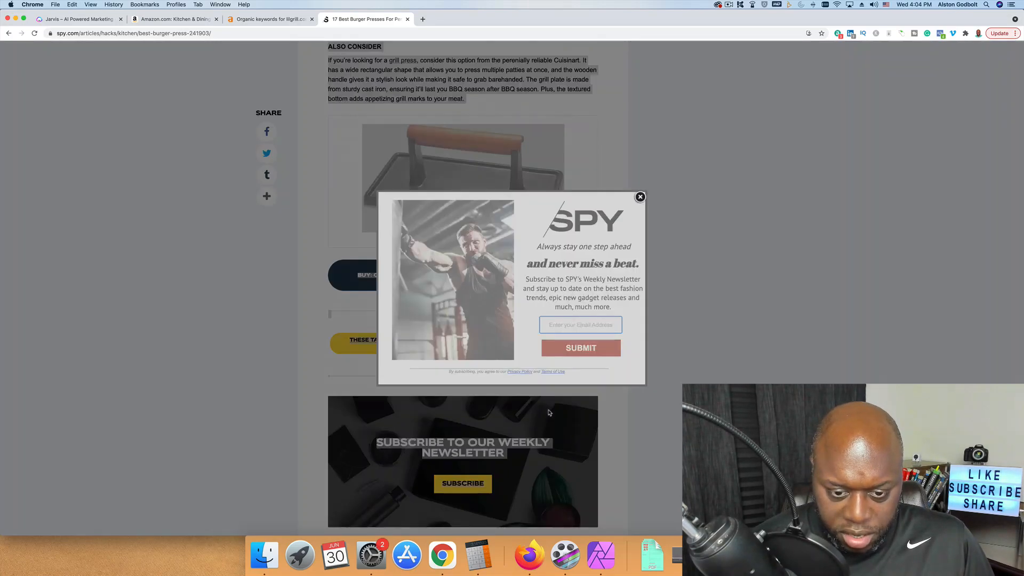
Step: Dismiss the newsletter pop-up and count the words of the SPY article up to its title with Word Counter Plus
left_click(640, 197)
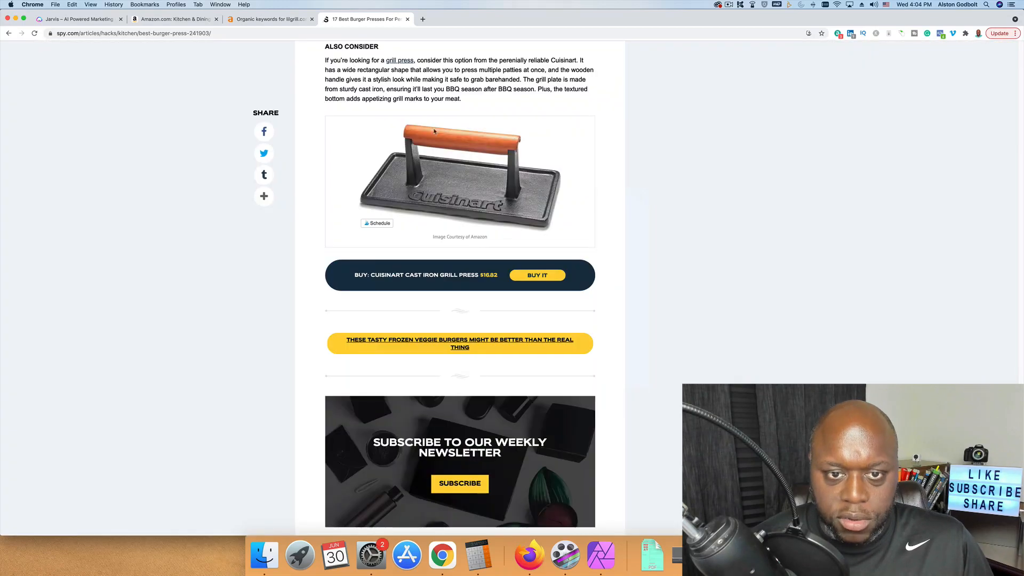
scroll(514, 459, "down", 7)
scroll(514, 464, "up", 10)
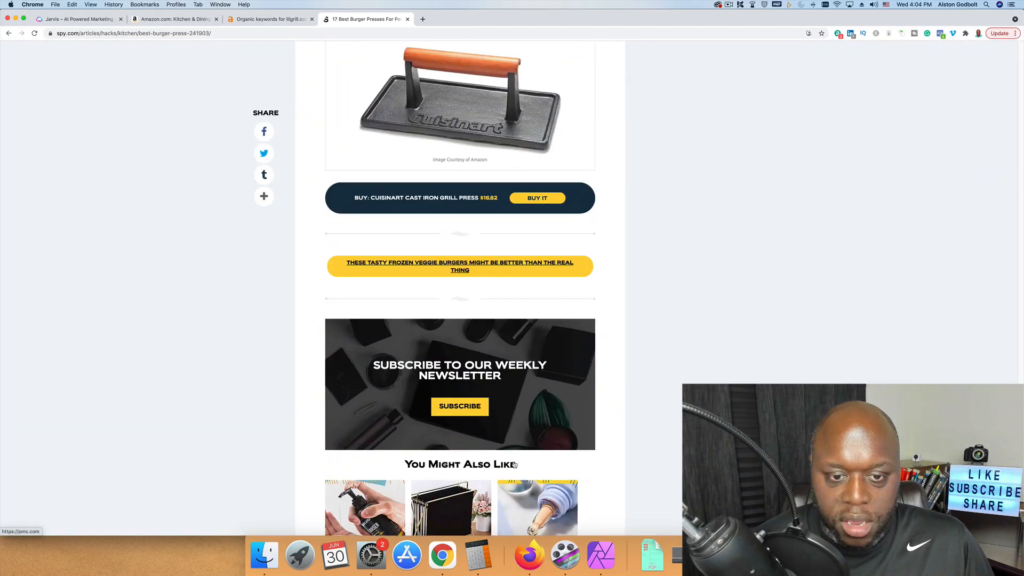
scroll(539, 255, "up", 20)
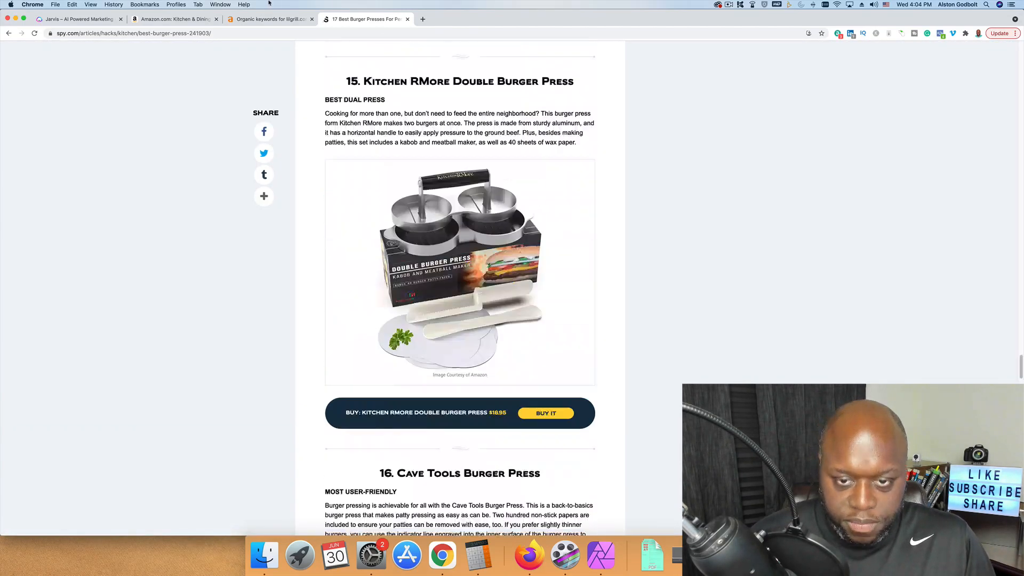
left_click_drag(269, 3, 324, 143)
right_click(375, 149)
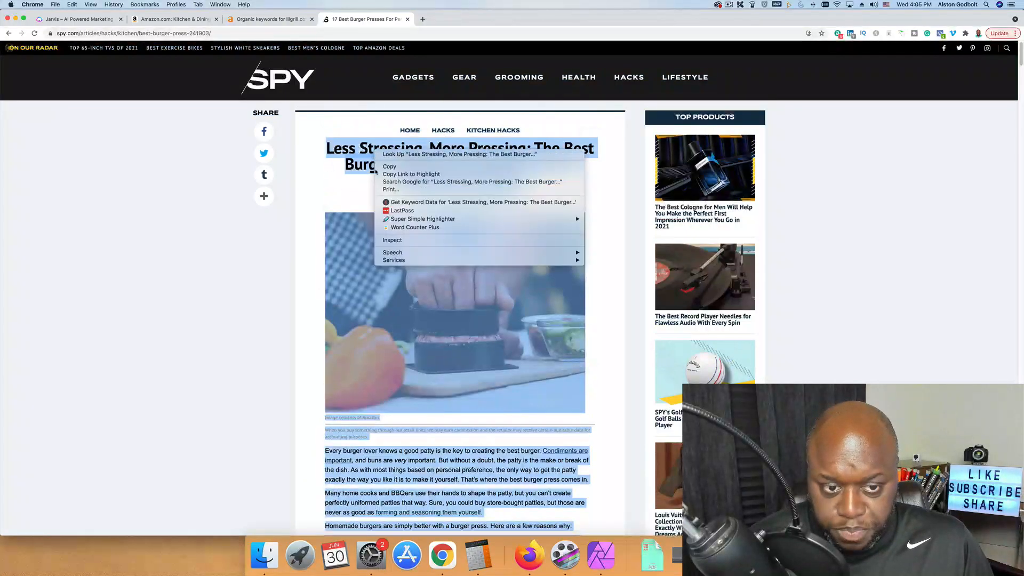
left_click(408, 228)
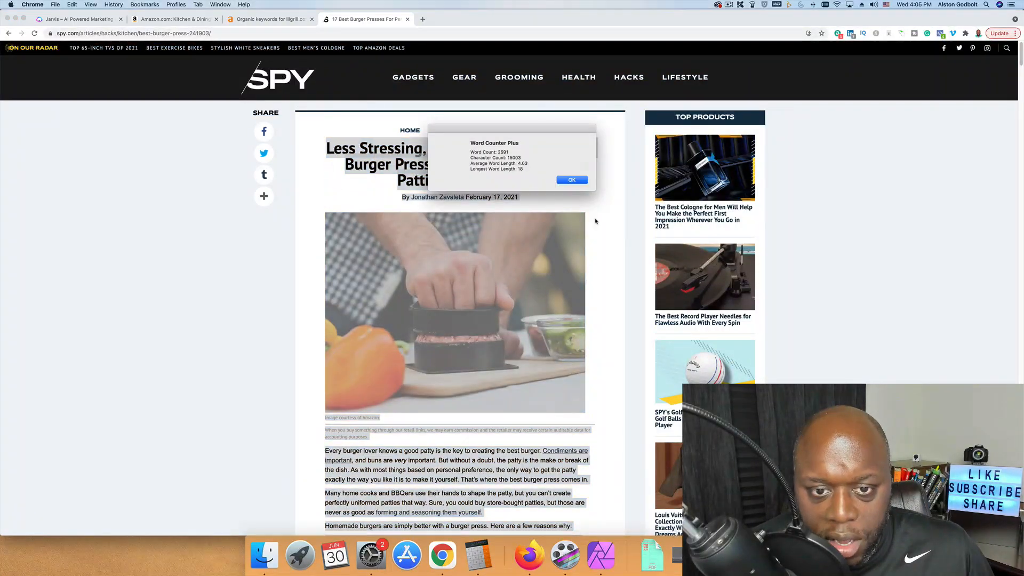
left_click(581, 180)
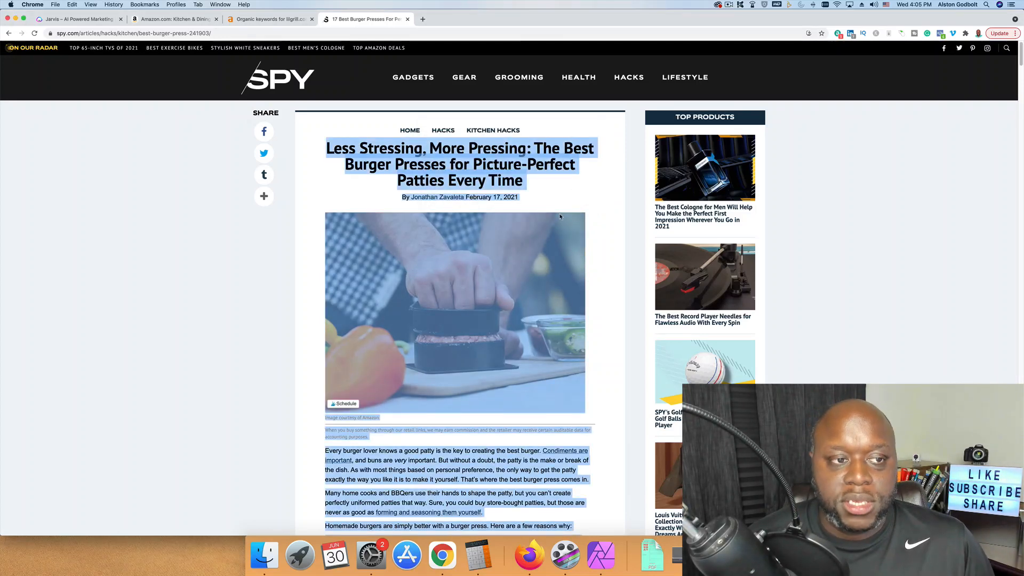
left_click(201, 382)
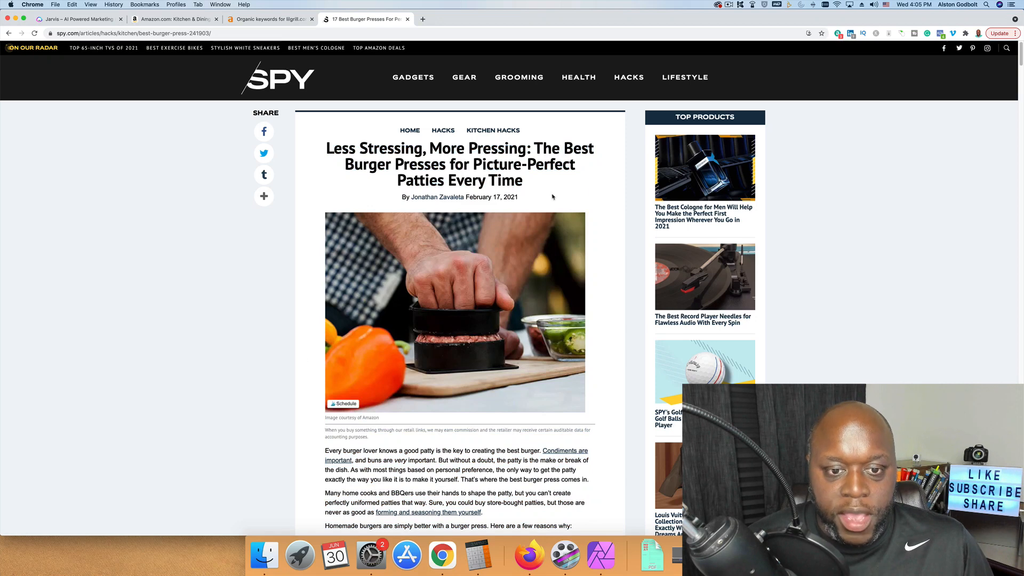
Step: Return to lilgrill.com's organic keywords in Ahrefs and copy the keyword "bbq lighter"
mouse_move(406, 80)
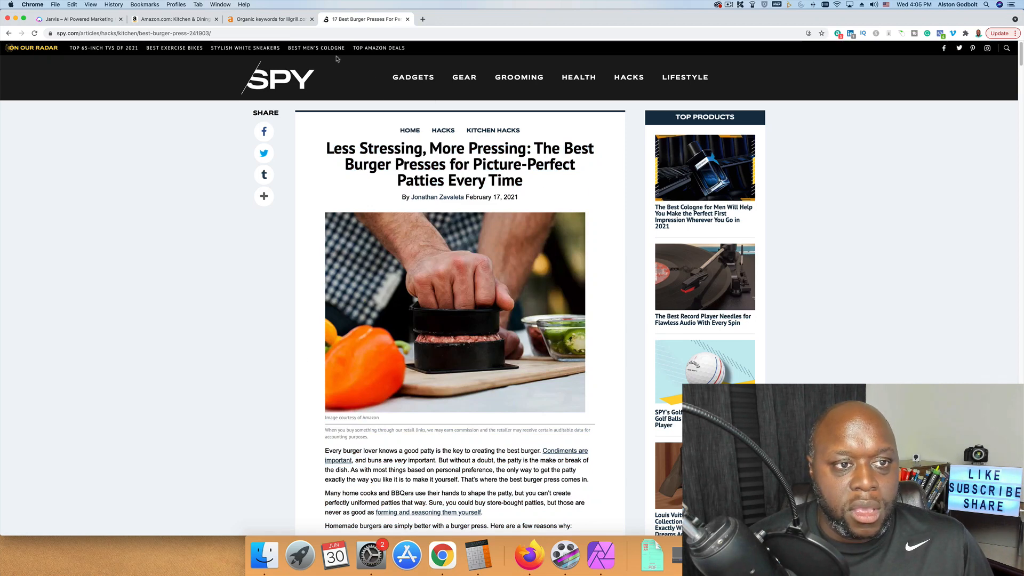
left_click(283, 20)
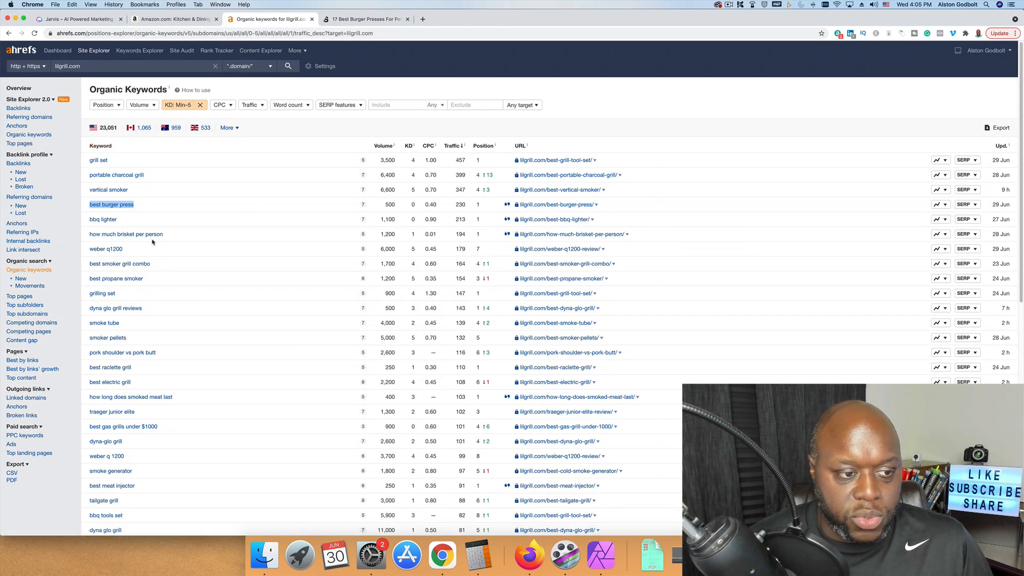
left_click_drag(134, 223, 91, 225)
key("super+c")
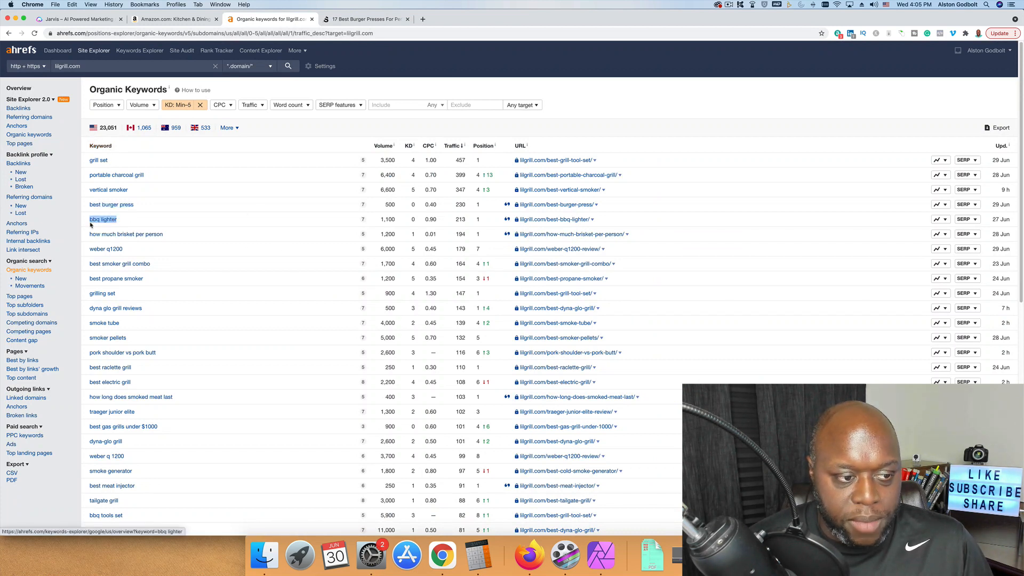
right_click(92, 221)
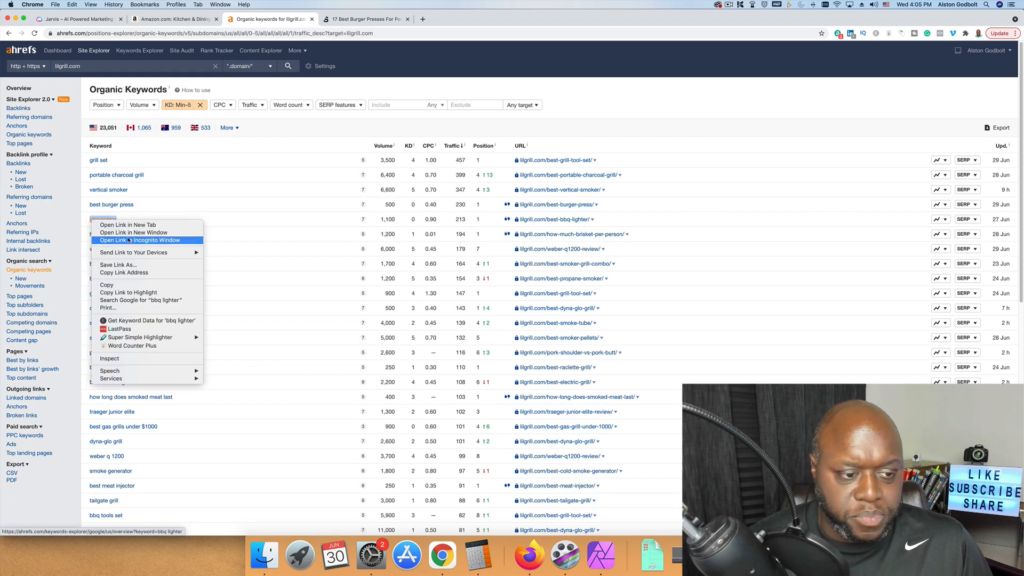
left_click(143, 285)
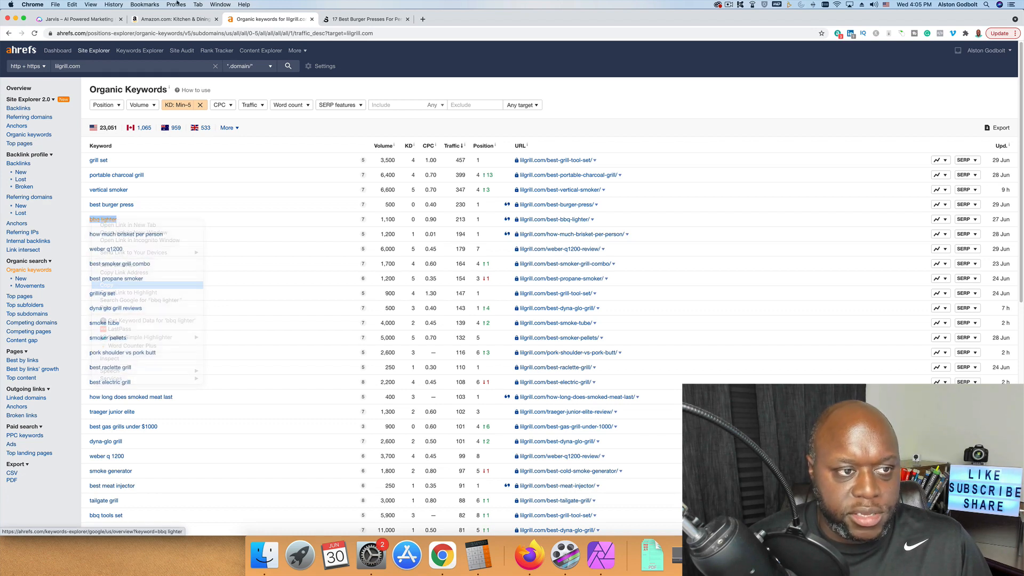
Step: Look up "bbq lighter" in Keywords Explorer and open its matching terms
left_click(145, 53)
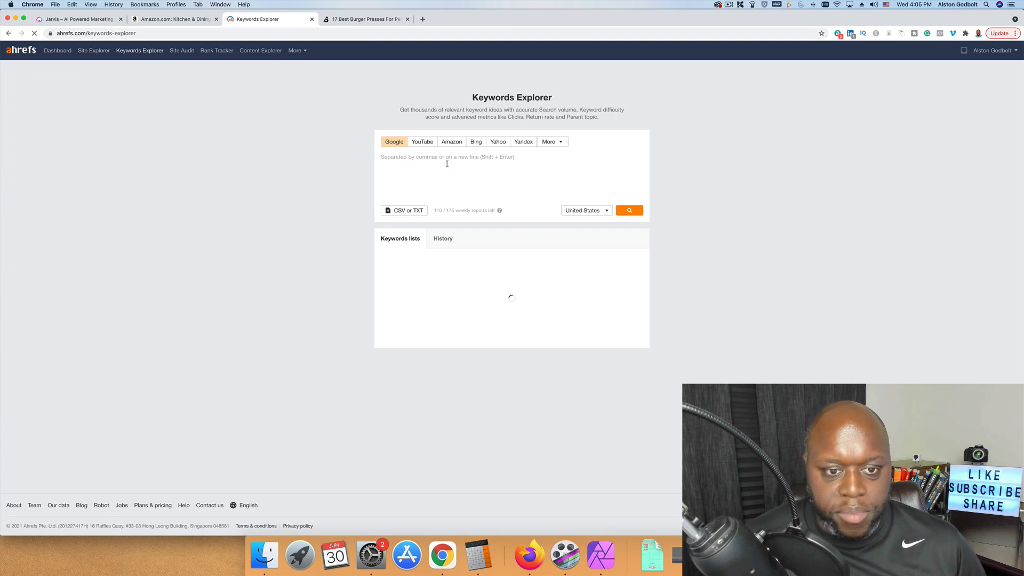
key("super+v")
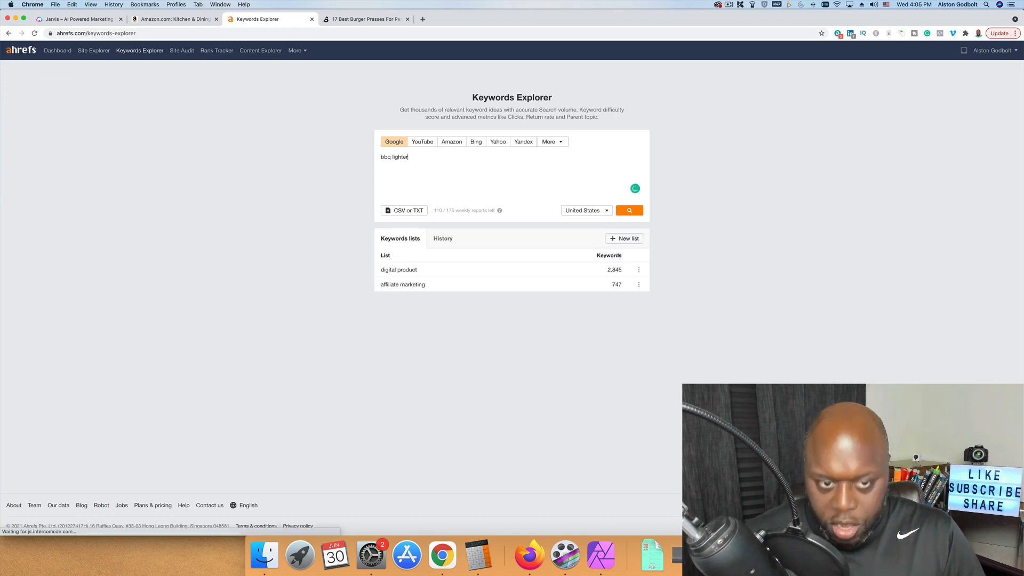
key("Return")
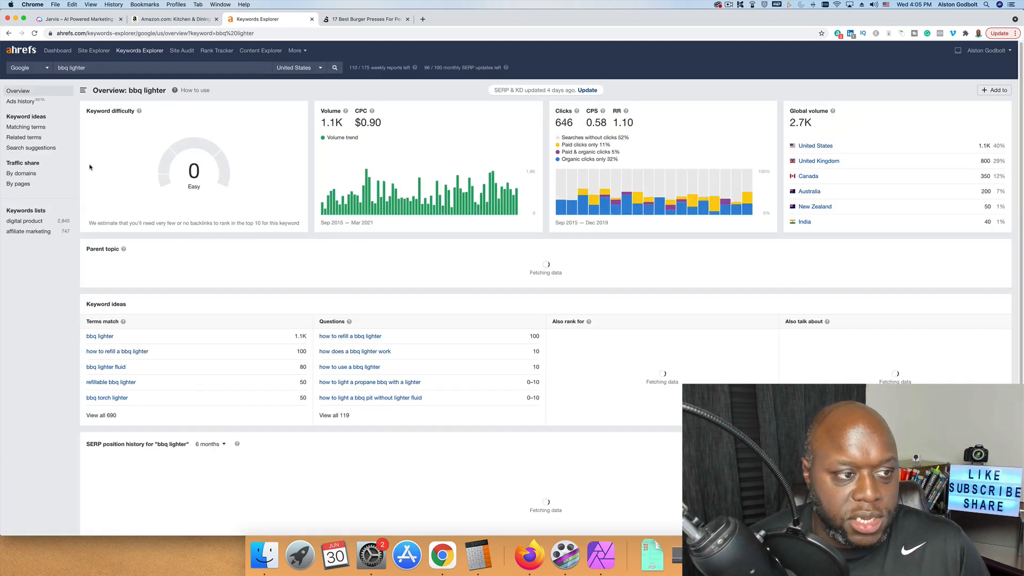
left_click(25, 128)
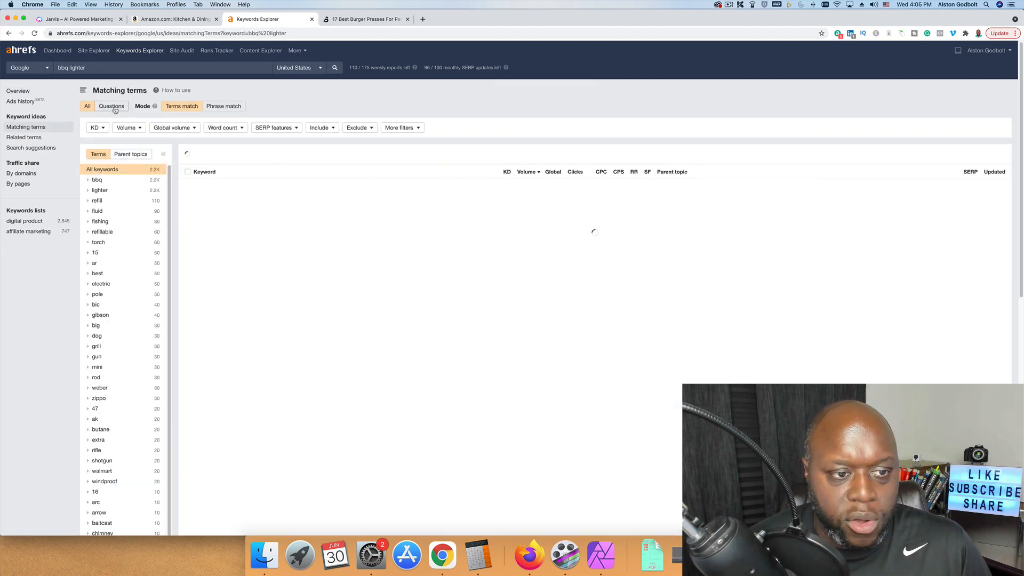
Step: Limit the "bbq lighter" matching terms to questions and copy the link address of "how to refill a bbq lighter"
left_click(117, 109)
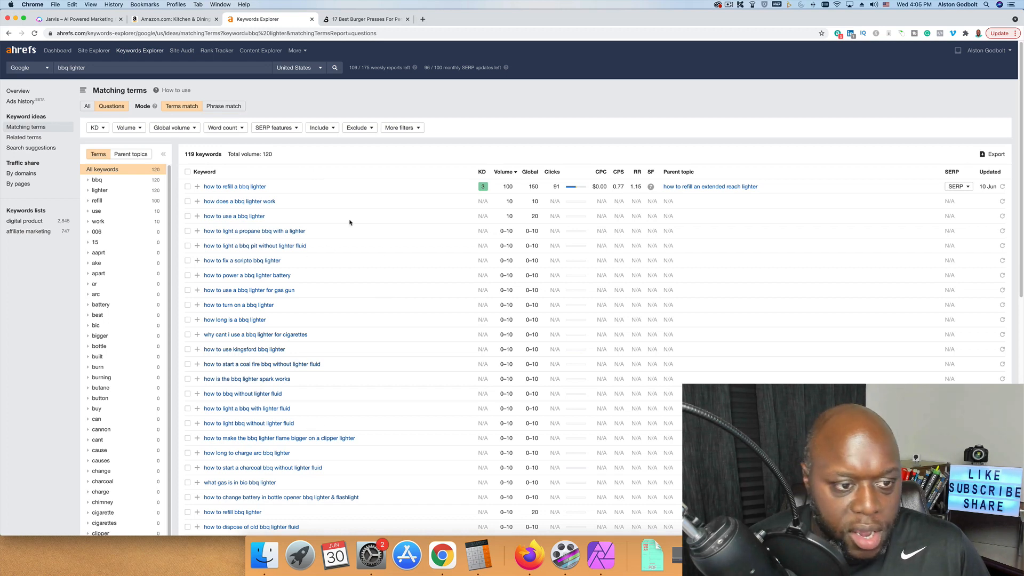
left_click_drag(266, 187, 203, 188)
right_click(211, 188)
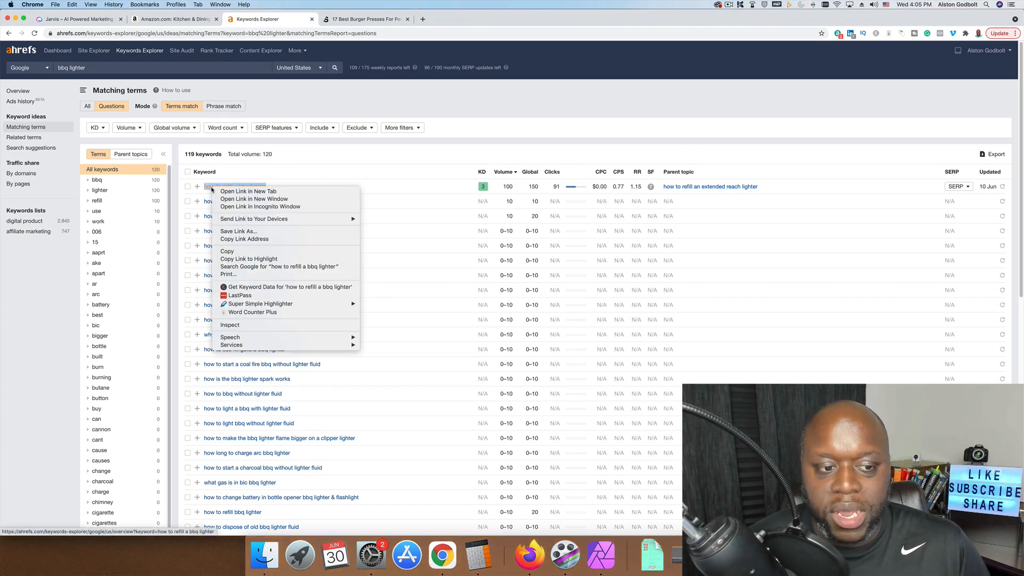
left_click(237, 240)
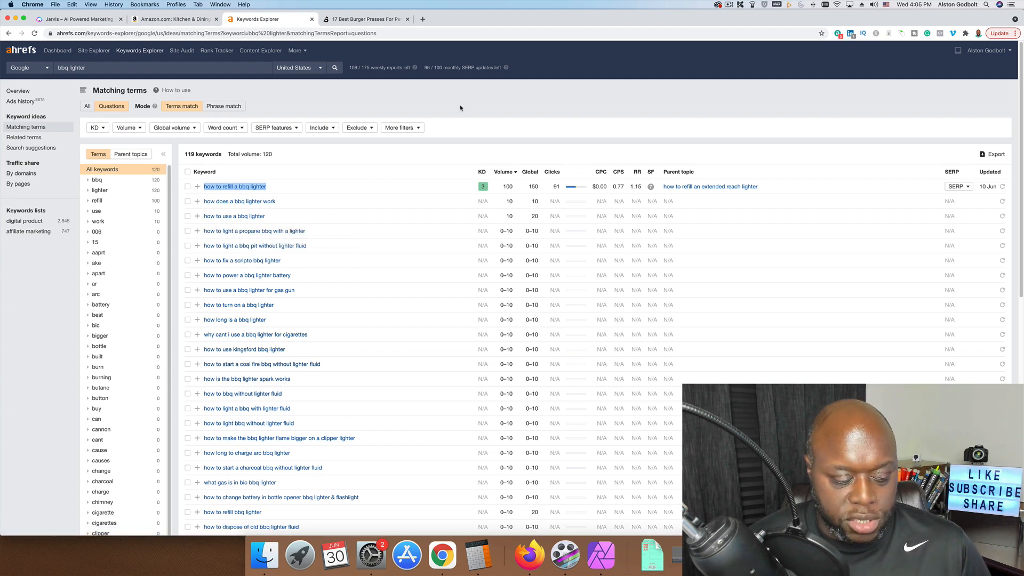
Step: Search Google for "domain name generator" in a new tab and open GoDaddy's Domain Name Generator
left_click(422, 19)
type("do")
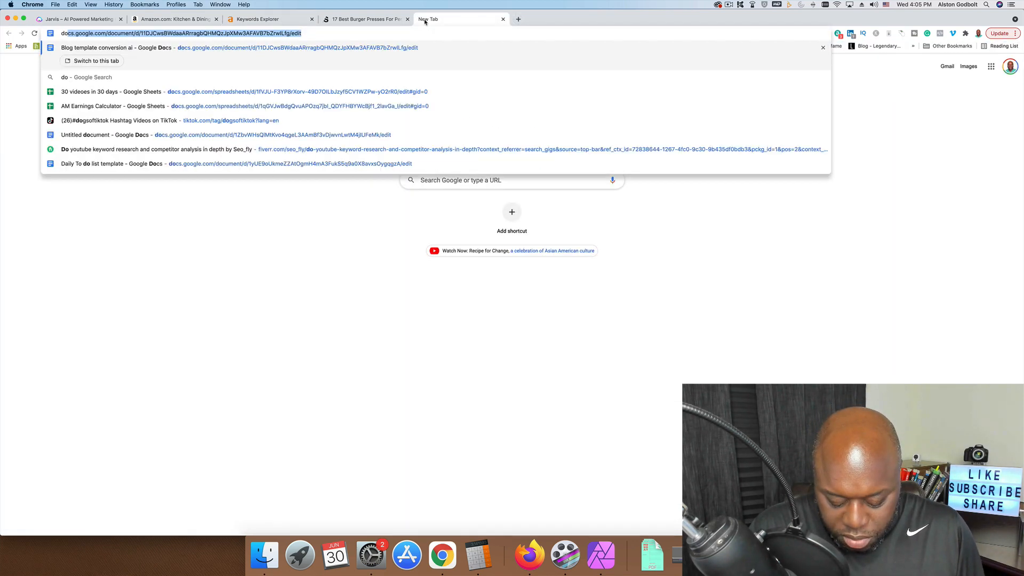
type("mian name ge")
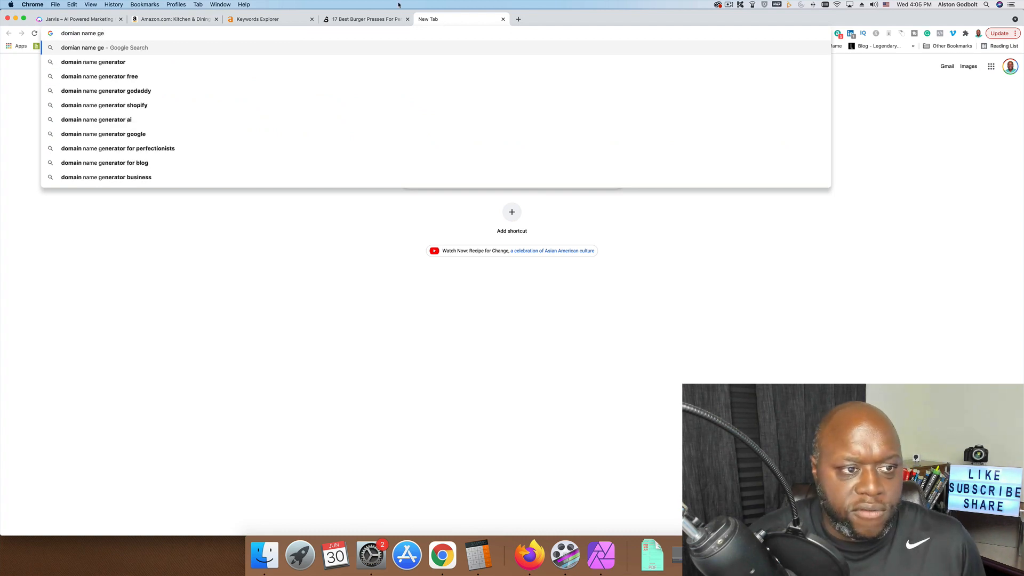
left_click(287, 63)
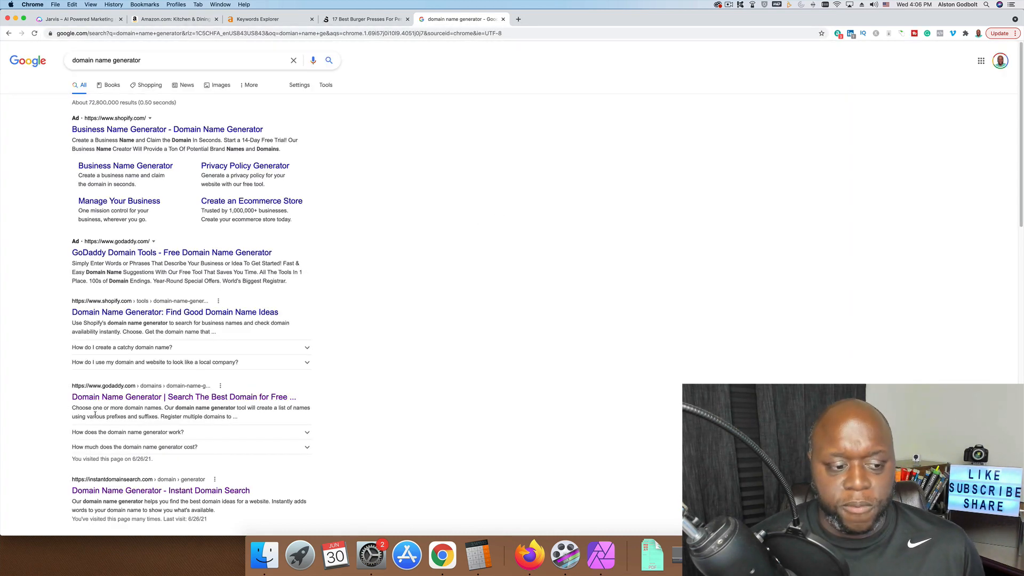
left_click(108, 400)
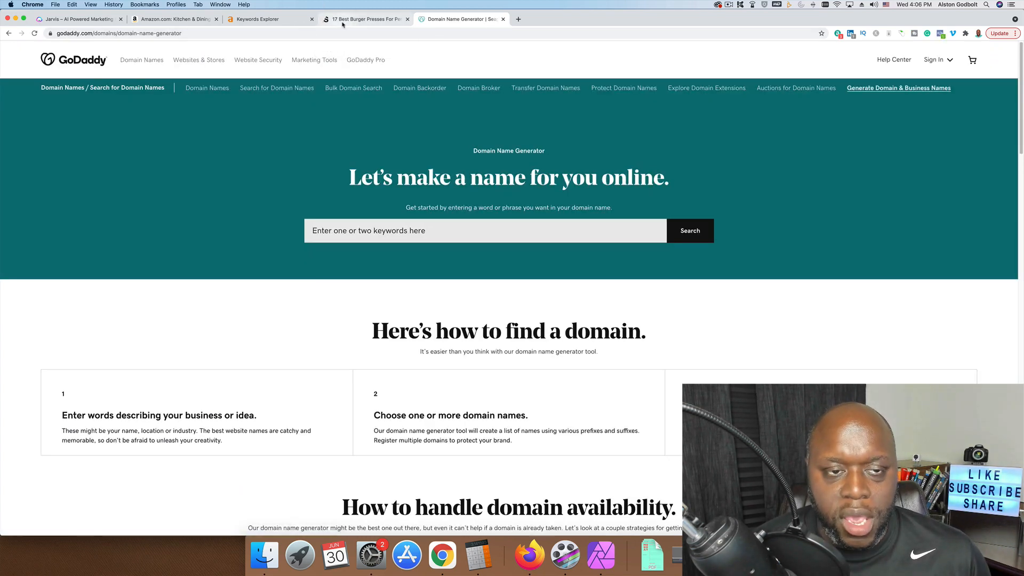
Step: Search GoDaddy's generator for the domain name "grillman", replacing the first idea "gasgrills"
left_click(372, 231)
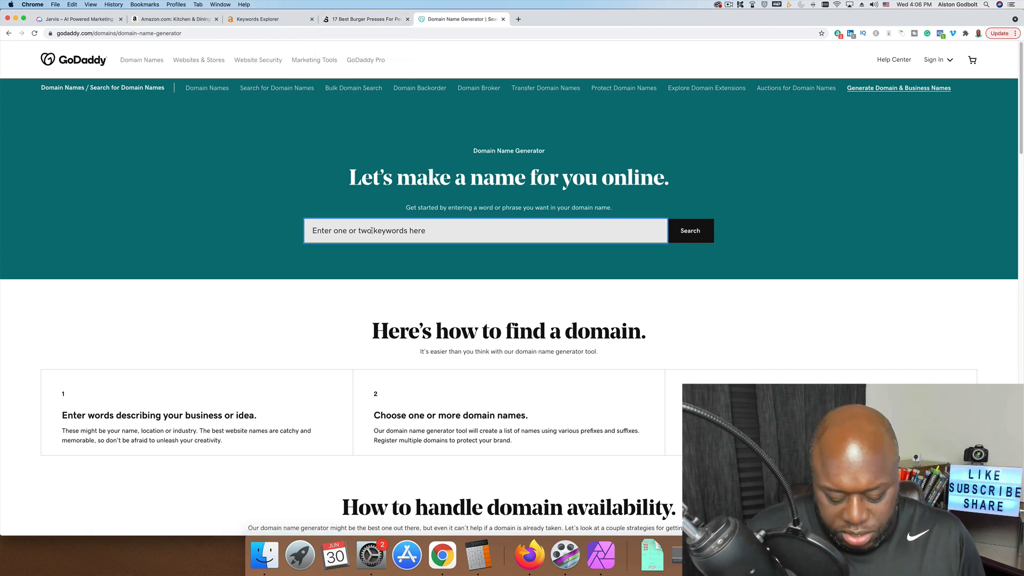
type("gas")
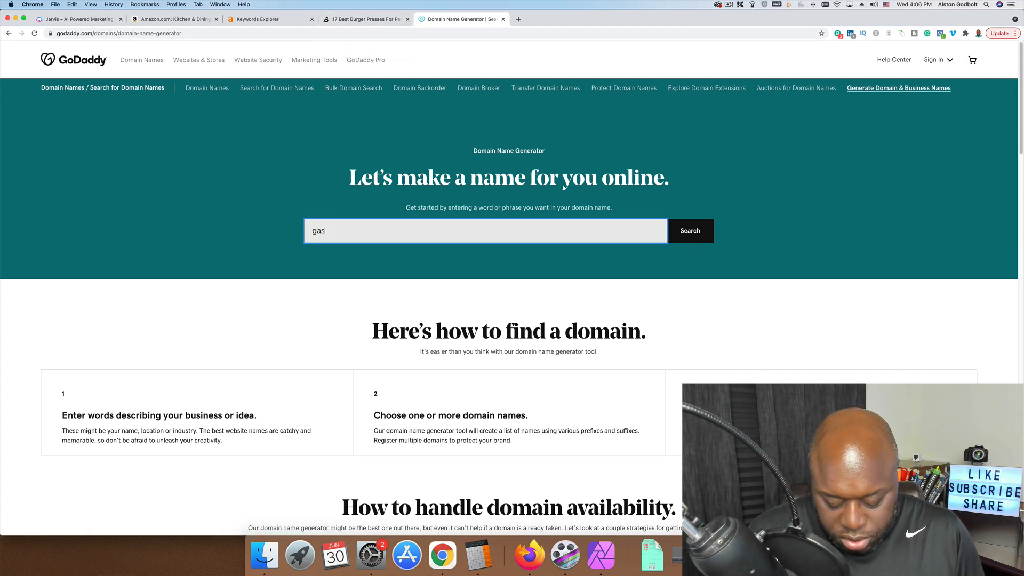
type("grills")
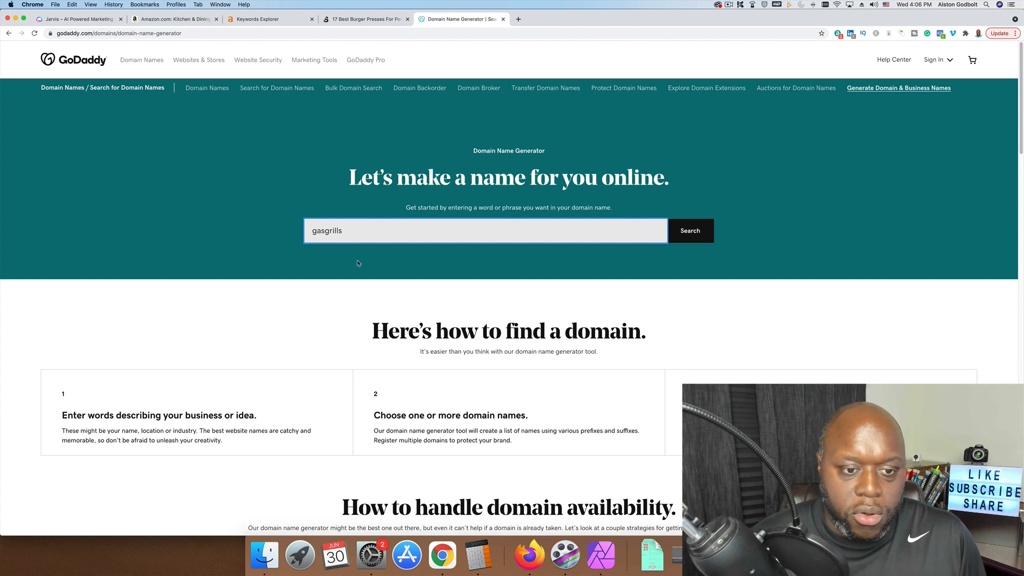
double_click(335, 232)
type("grillm")
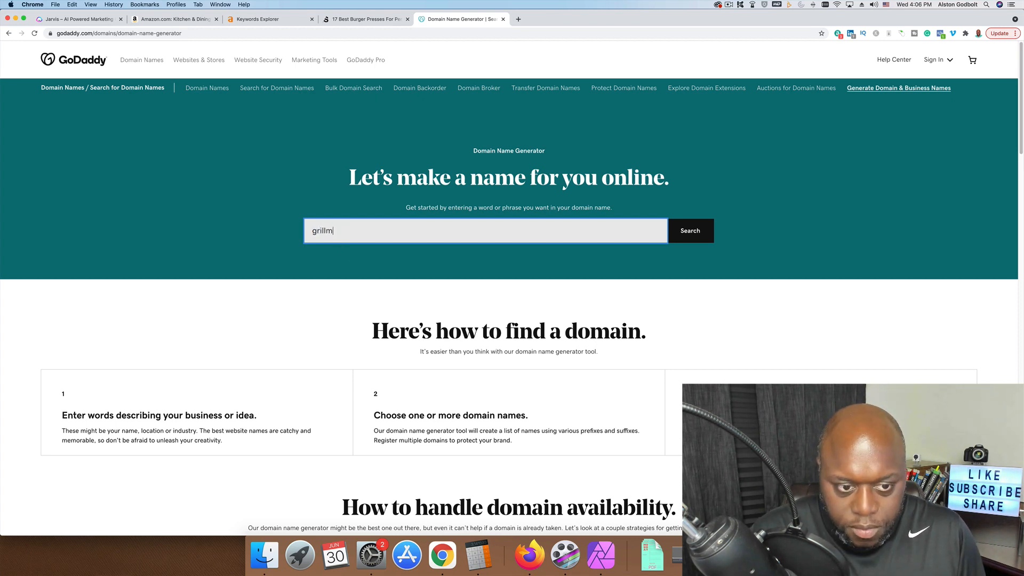
type("an")
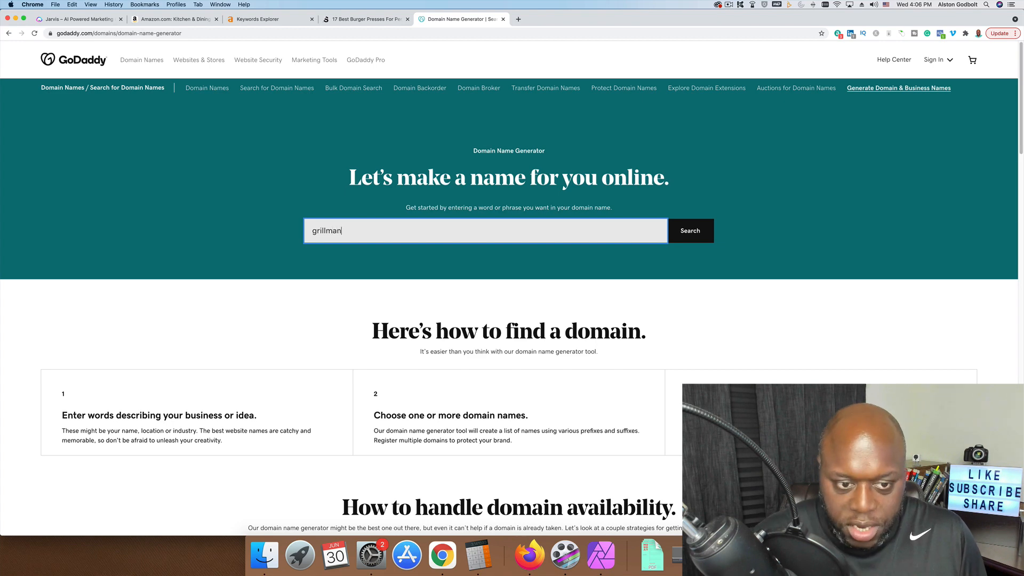
left_click(690, 233)
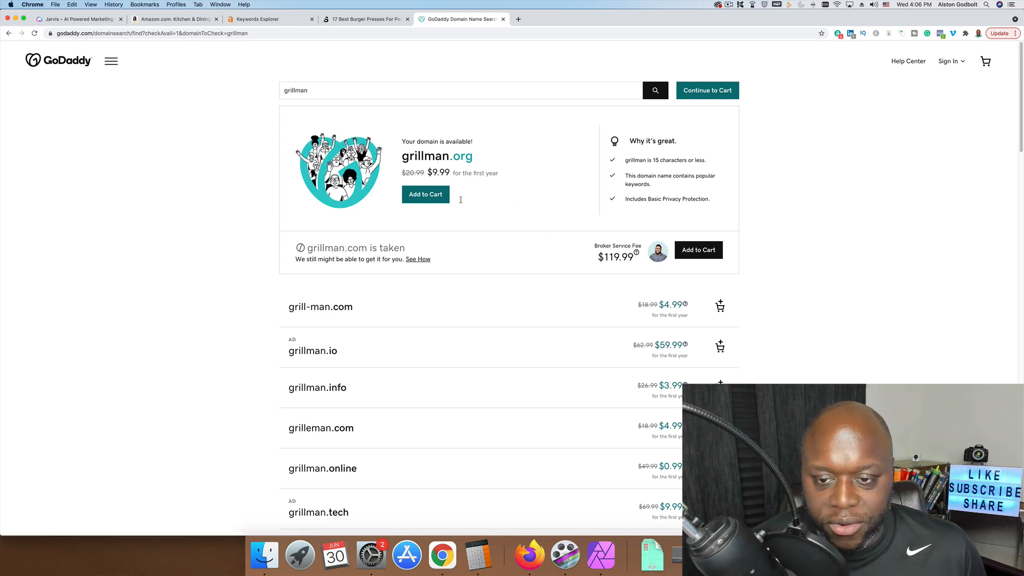
Step: Go back to the Google results and open Instant Domain Search's Domain Name Generator
left_click(8, 34)
left_click(8, 34)
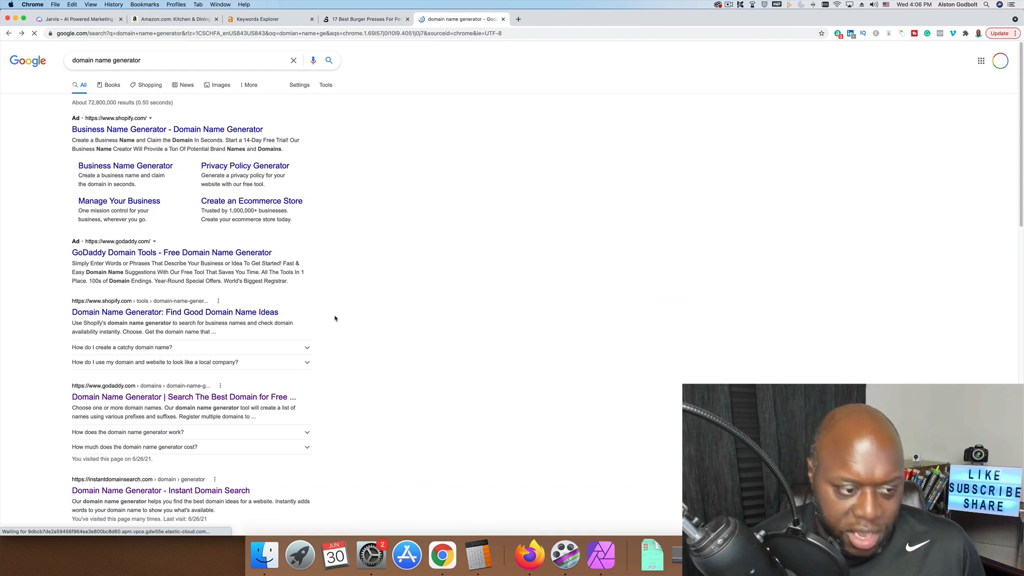
scroll(325, 317, "down", 2)
scroll(325, 317, "down", 1)
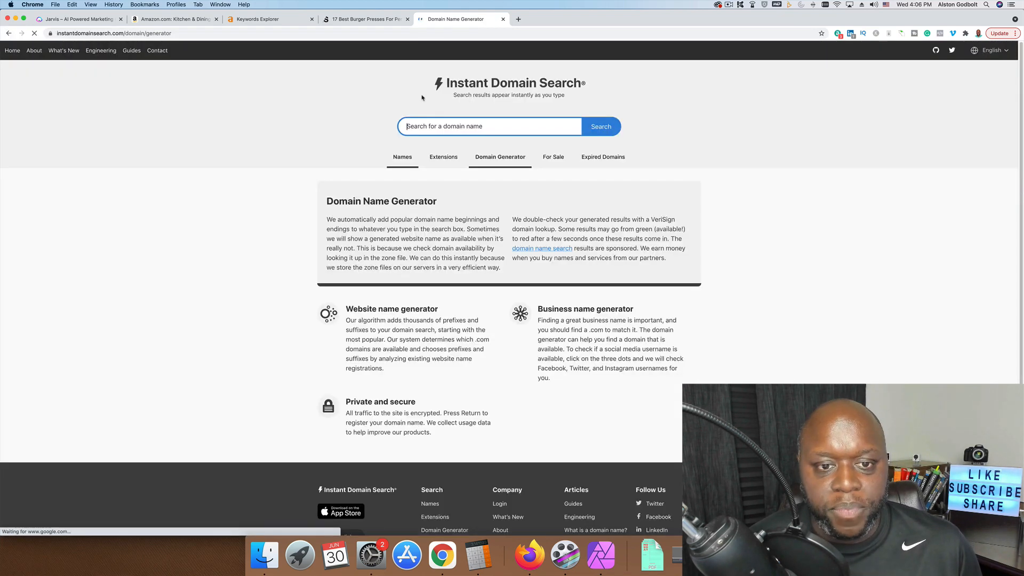
Step: Search Instant Domain Search for "grillmen" and open the WHOIS record of grillmen.com
type("gri")
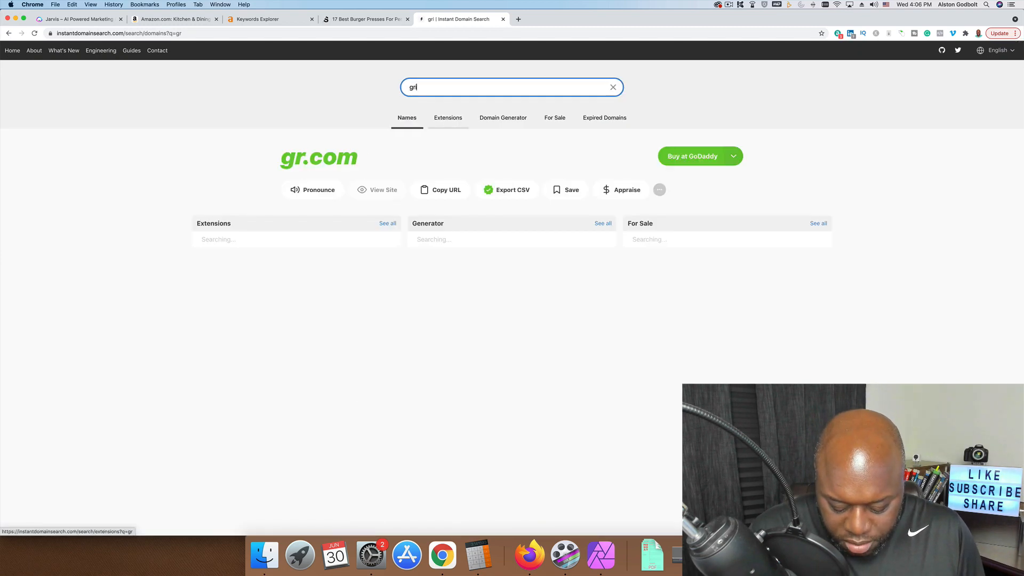
type("llmen")
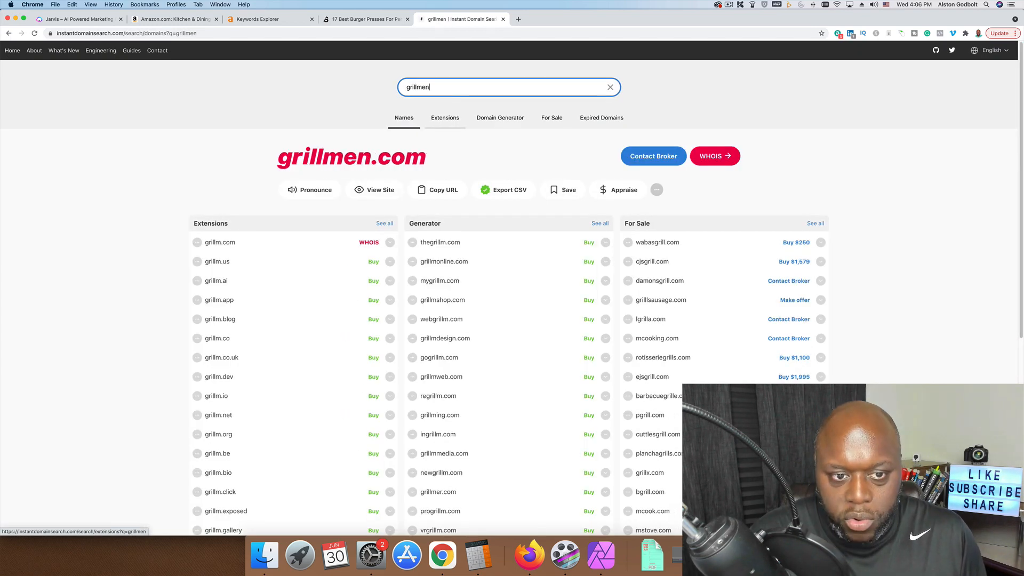
key("Return")
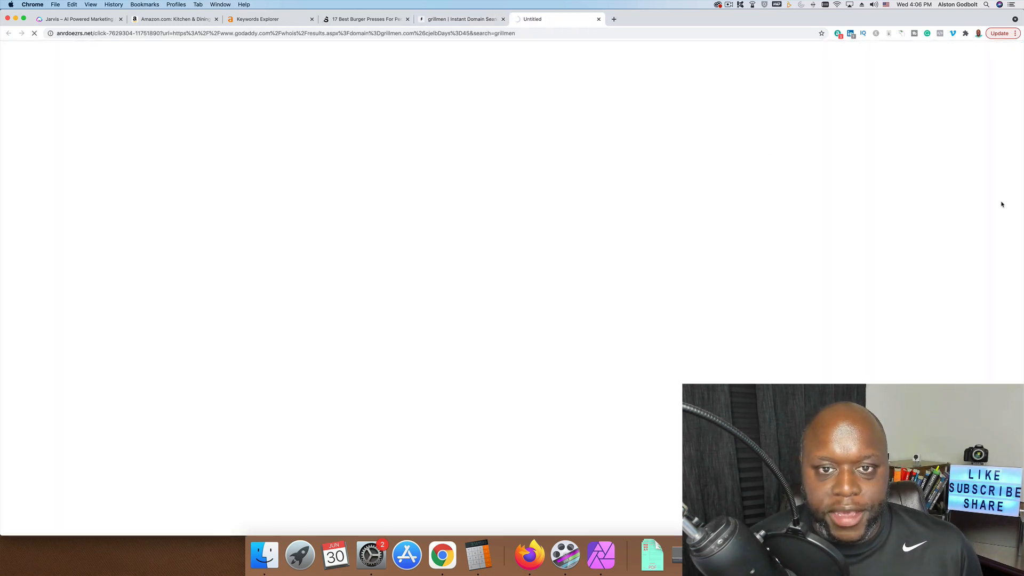
Step: Return to the "grillmen" results, review the suggested domains, and show the purchase options for brothersbarandgrill.com
left_click(463, 21)
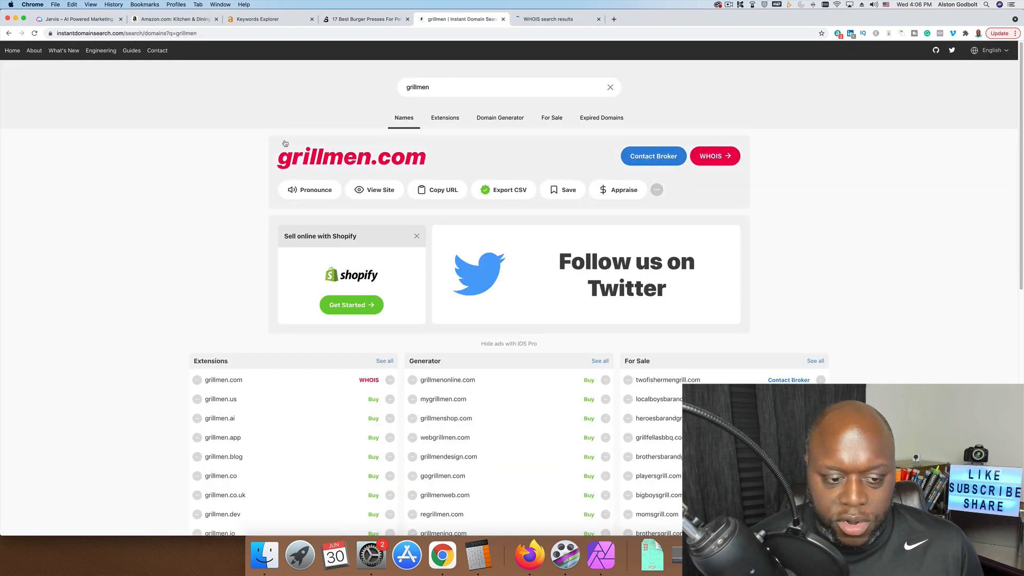
scroll(146, 297, "down", 3)
scroll(146, 298, "down", 5)
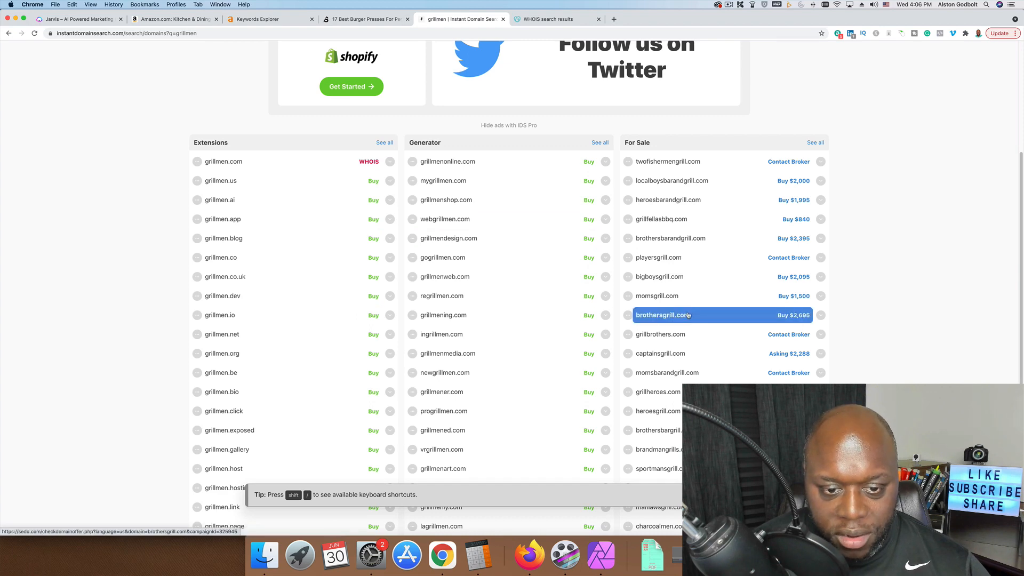
scroll(591, 354, "down", 5)
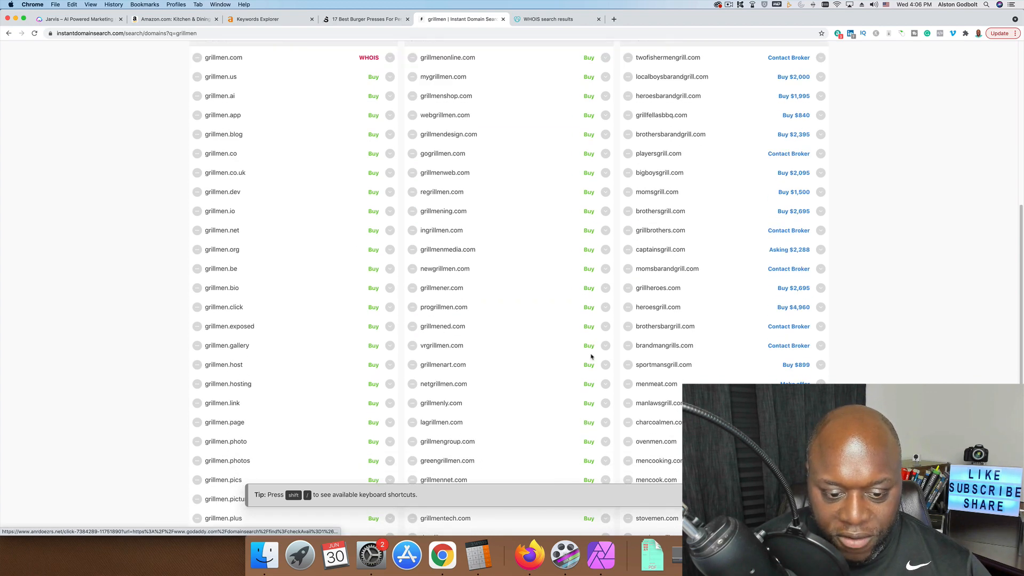
scroll(555, 349, "up", 5)
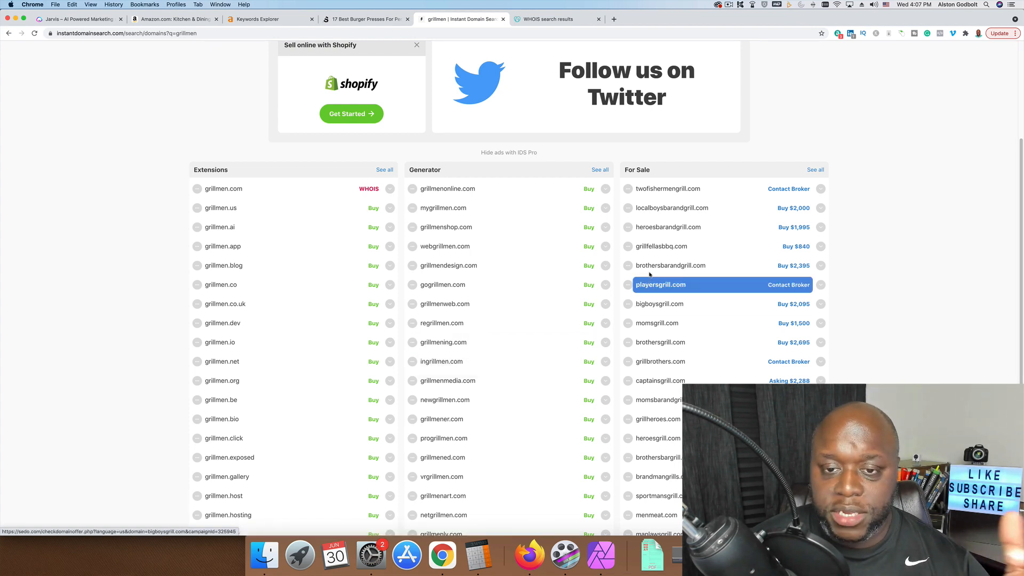
left_click(821, 266)
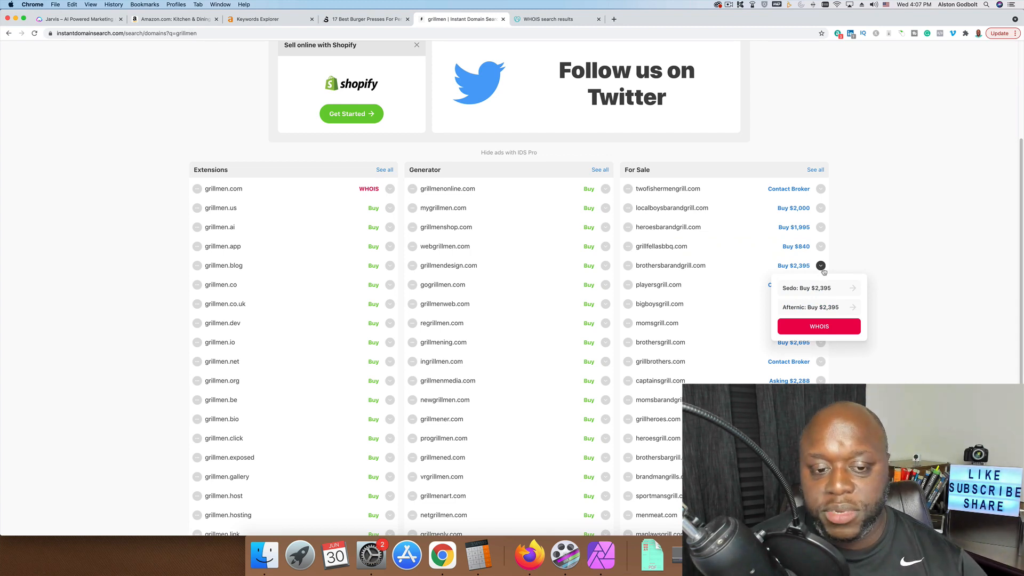
Step: Search Google for "themeforest" in a new tab and open the ThemeForest site
left_click(614, 20)
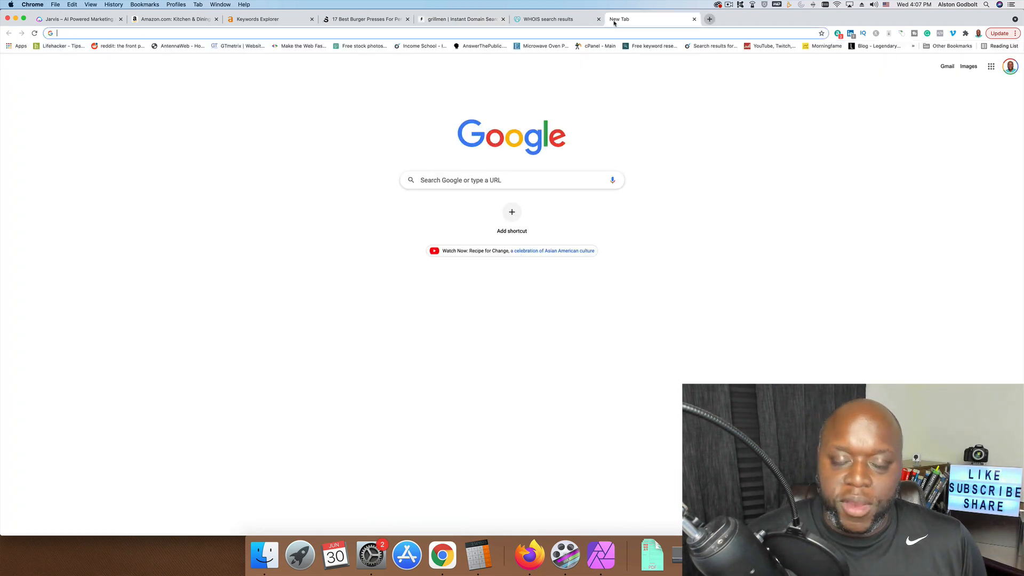
type("th")
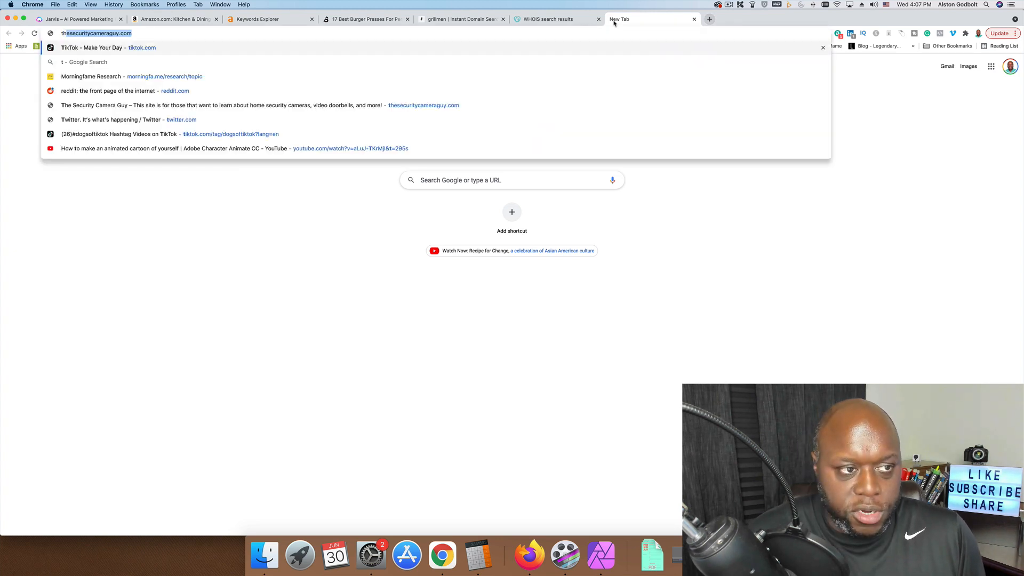
type("eme")
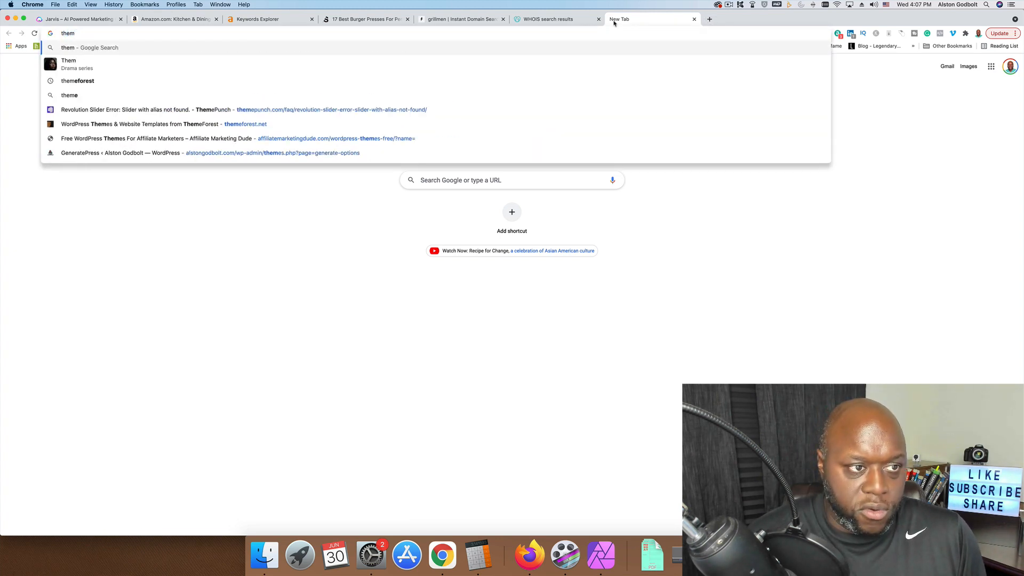
left_click(368, 62)
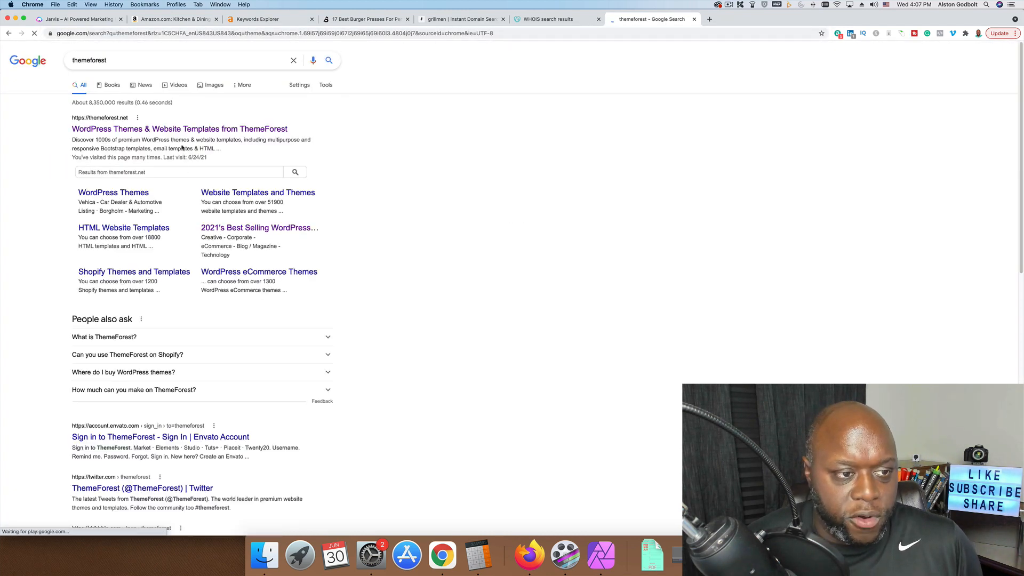
left_click(176, 130)
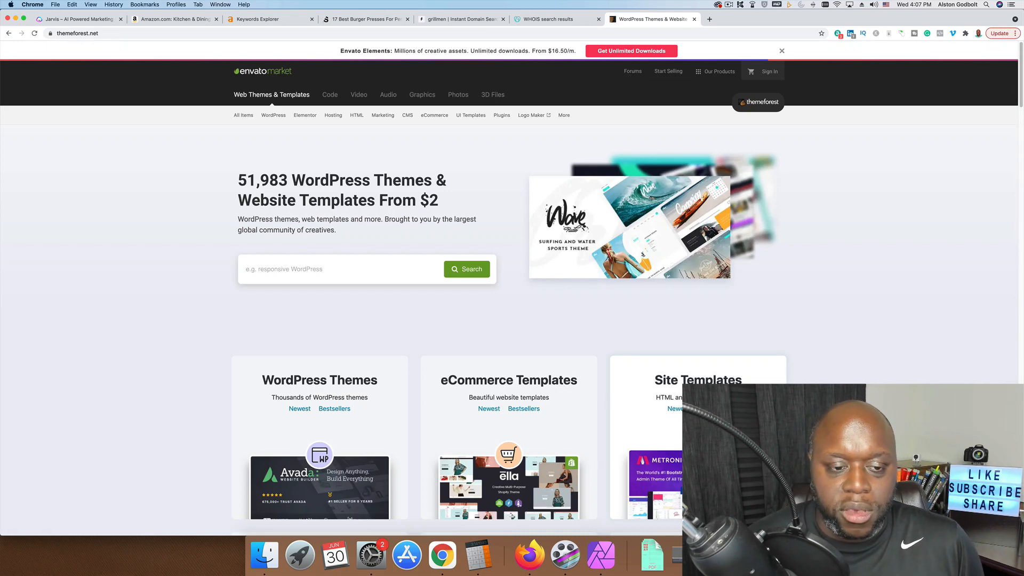
Step: Look over ThemeForest's template categories, search the site for "blog", and review the listed blog themes and their prices
scroll(736, 469, "down", 9)
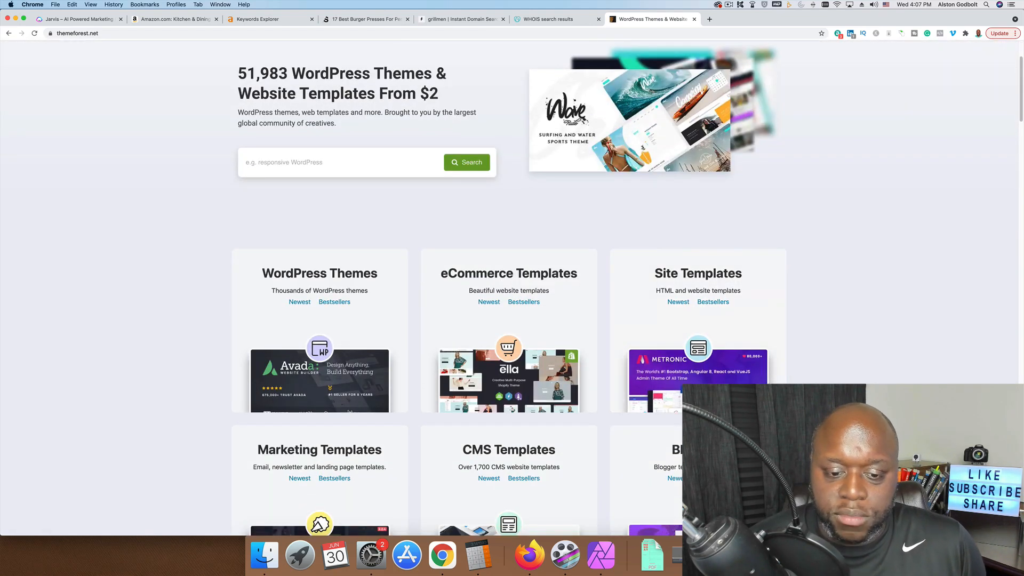
scroll(736, 469, "up", 7)
scroll(737, 470, "up", 3)
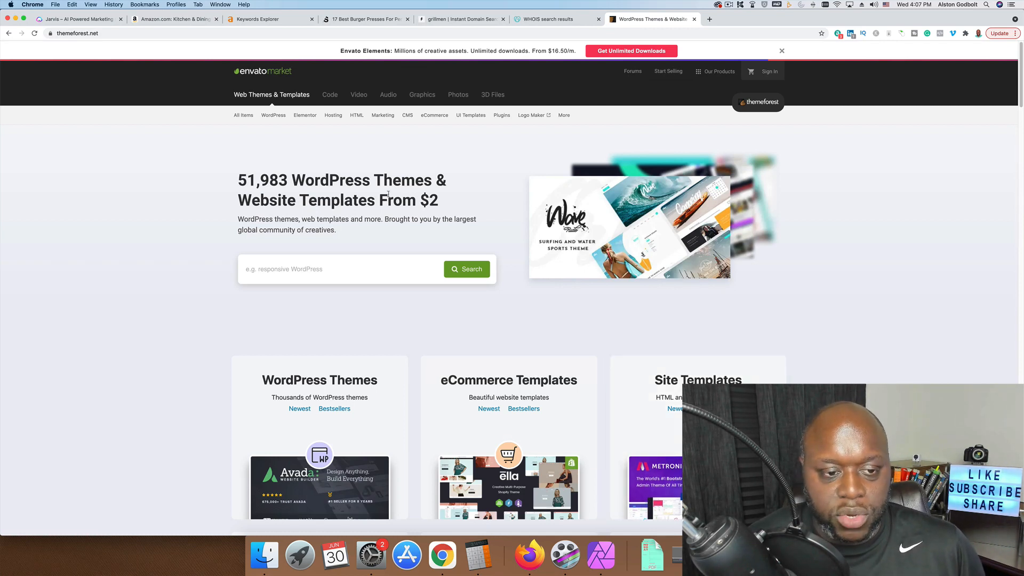
left_click(295, 269)
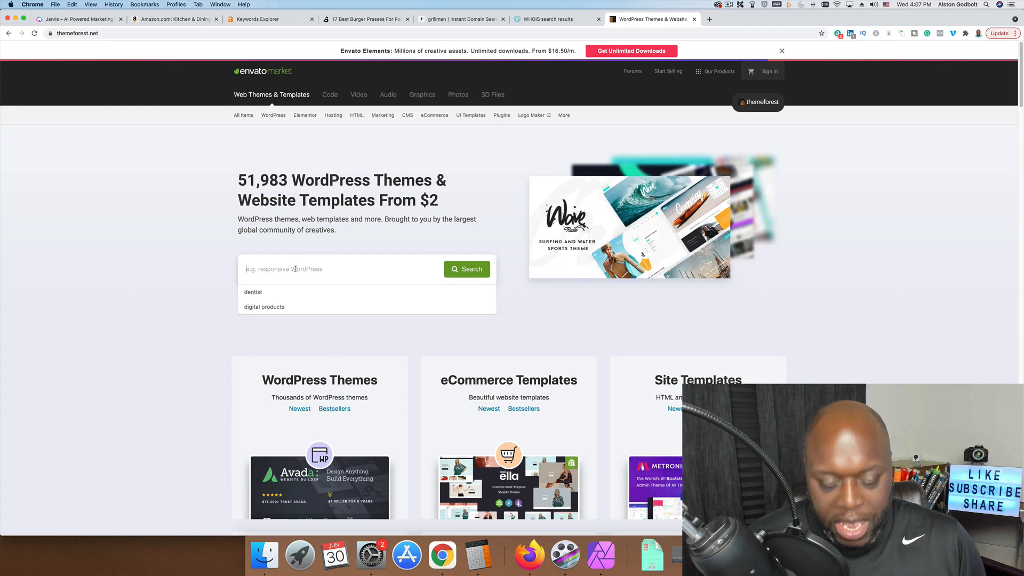
type("blog")
key("Return")
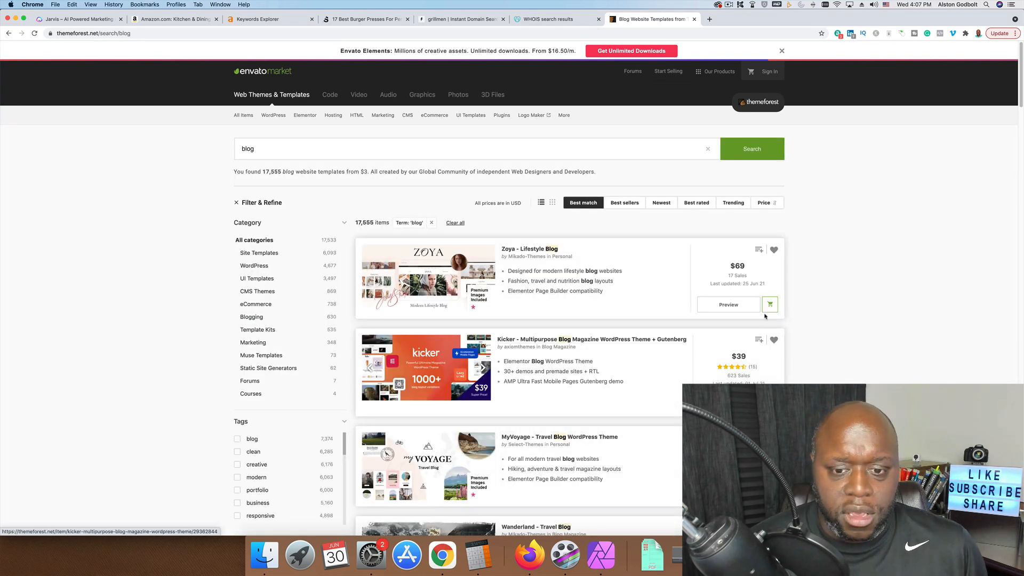
scroll(802, 352, "down", 5)
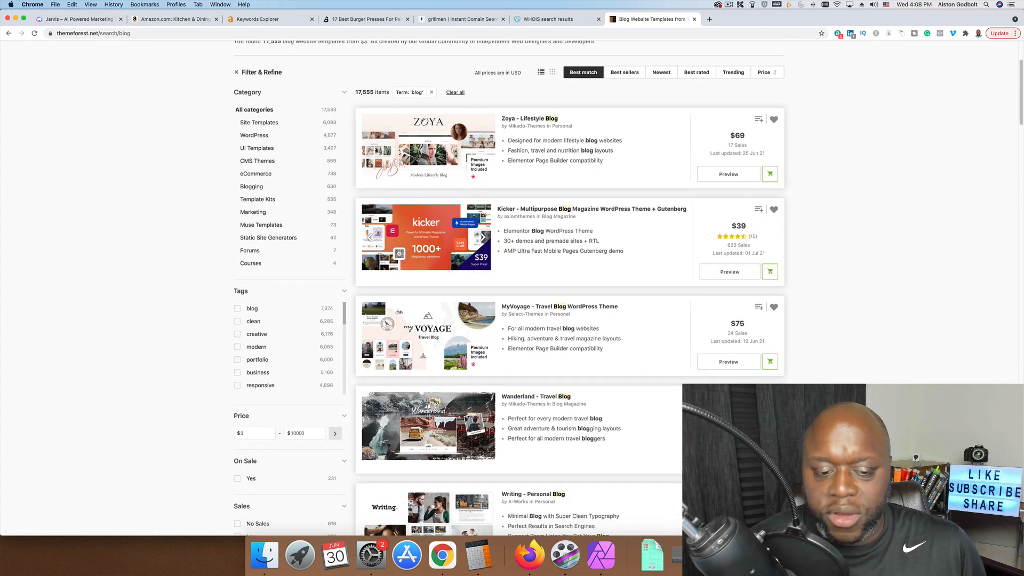
scroll(511, 288, "down", 1)
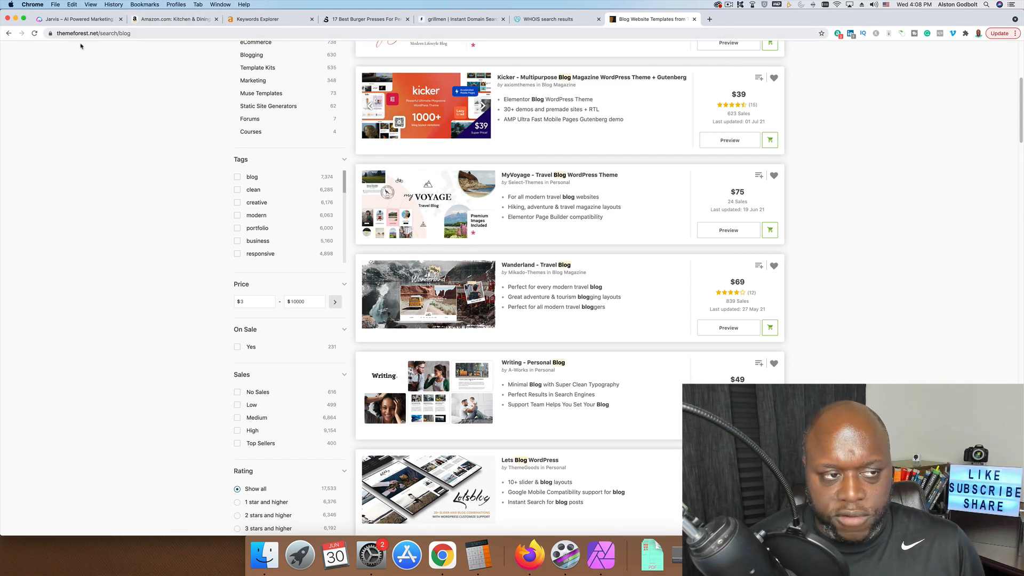
Step: Switch to the Jarvis site, look over its homepage, and start a new Long-form assistant document from scratch in its app
left_click(77, 19)
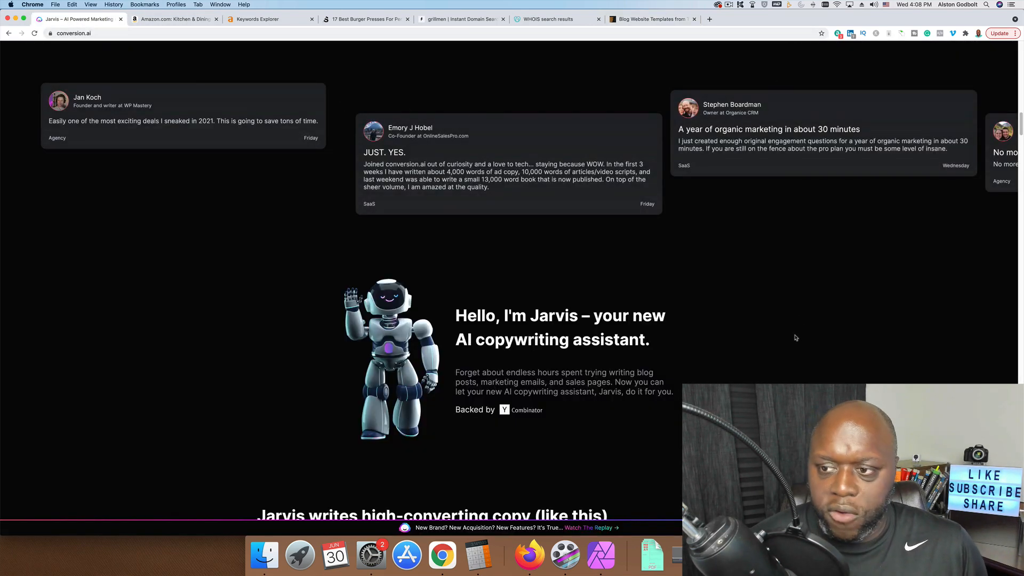
scroll(795, 336, "down", 10)
key("super+r")
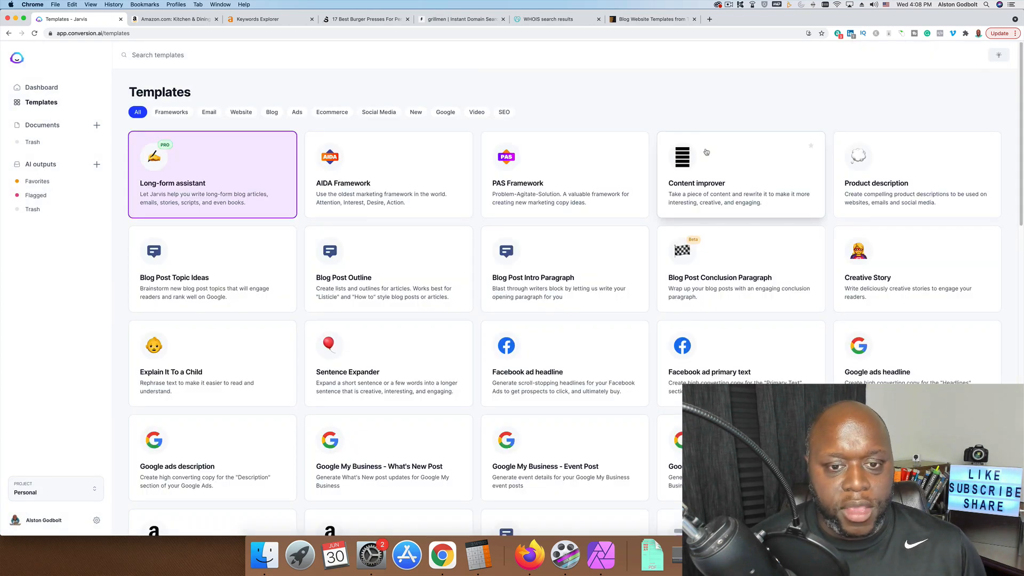
left_click(195, 183)
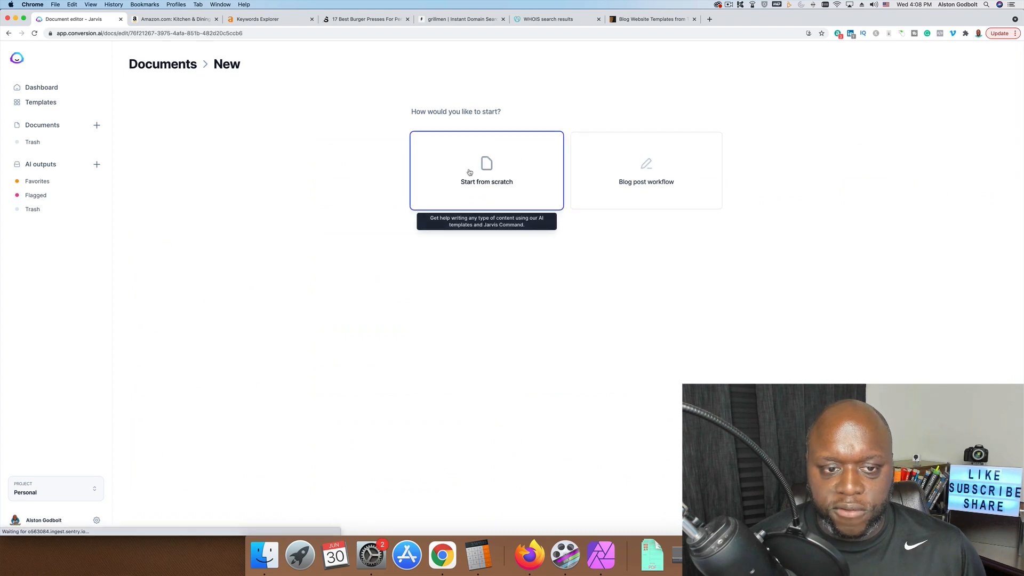
left_click(469, 171)
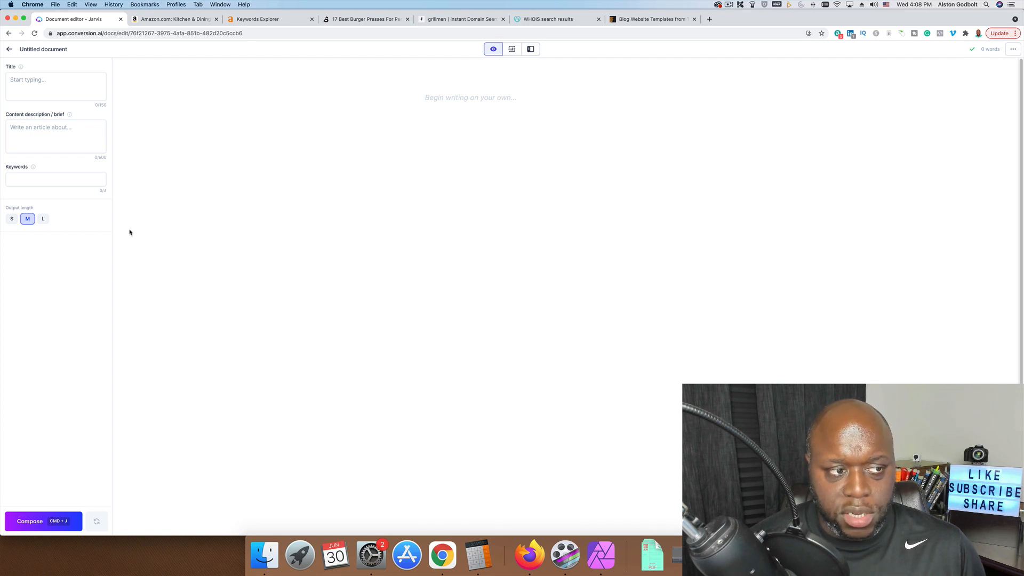
Step: Connect Surfer to the document by loading the Surfer app, and create a content editor for the keyword "how to refill a bbq lighter"
left_click(514, 51)
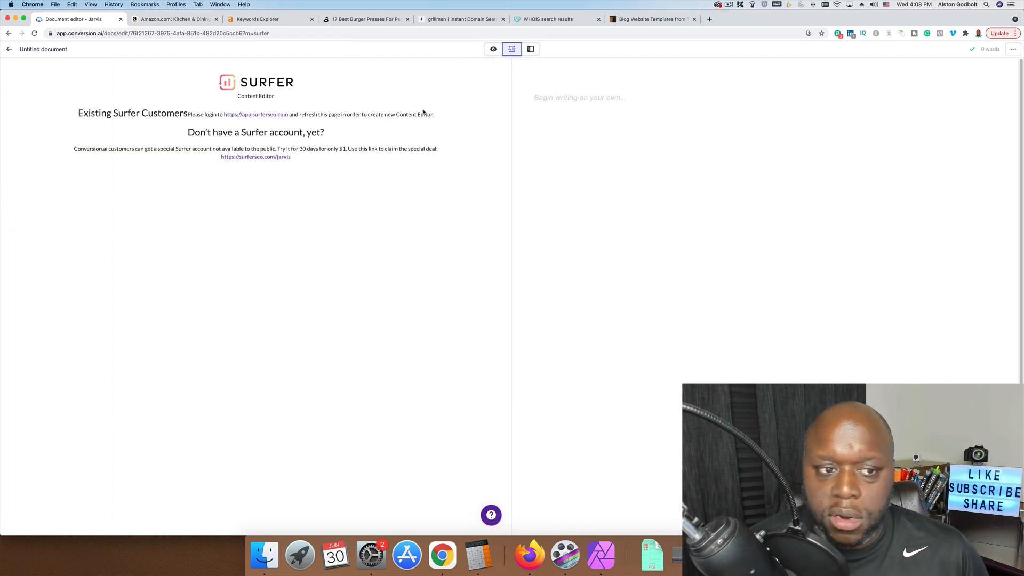
left_click(260, 113)
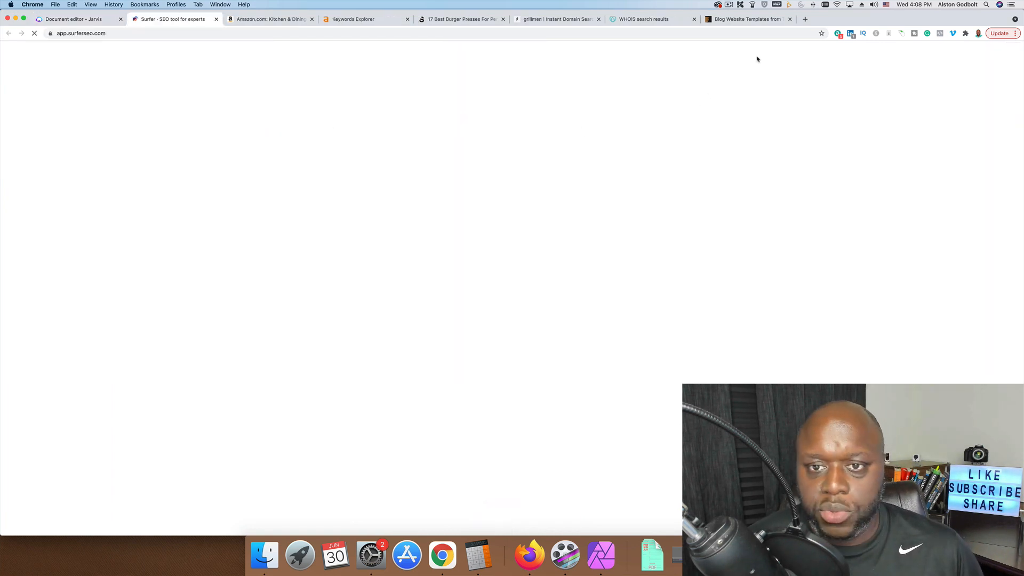
left_click(78, 20)
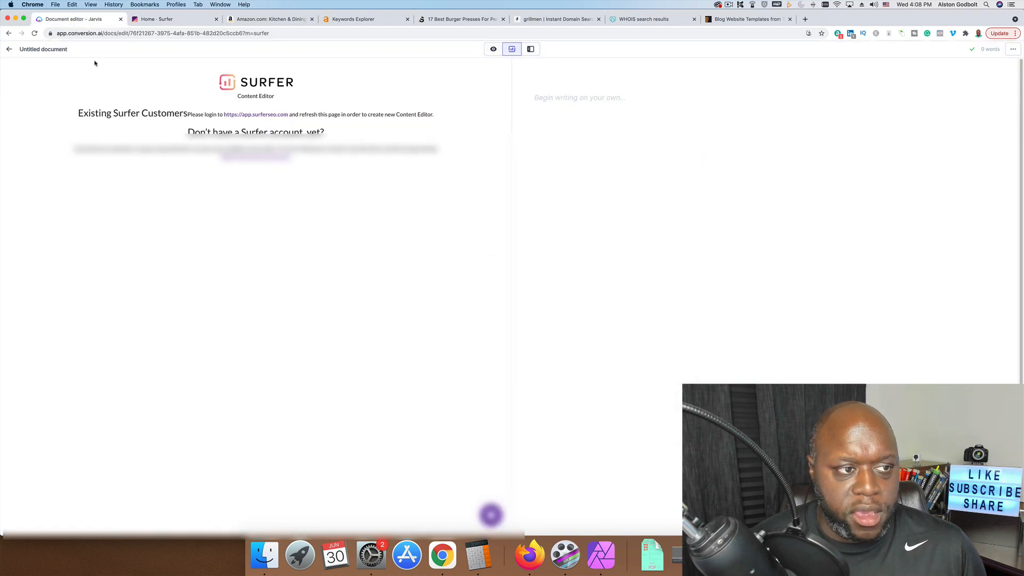
key("super+r")
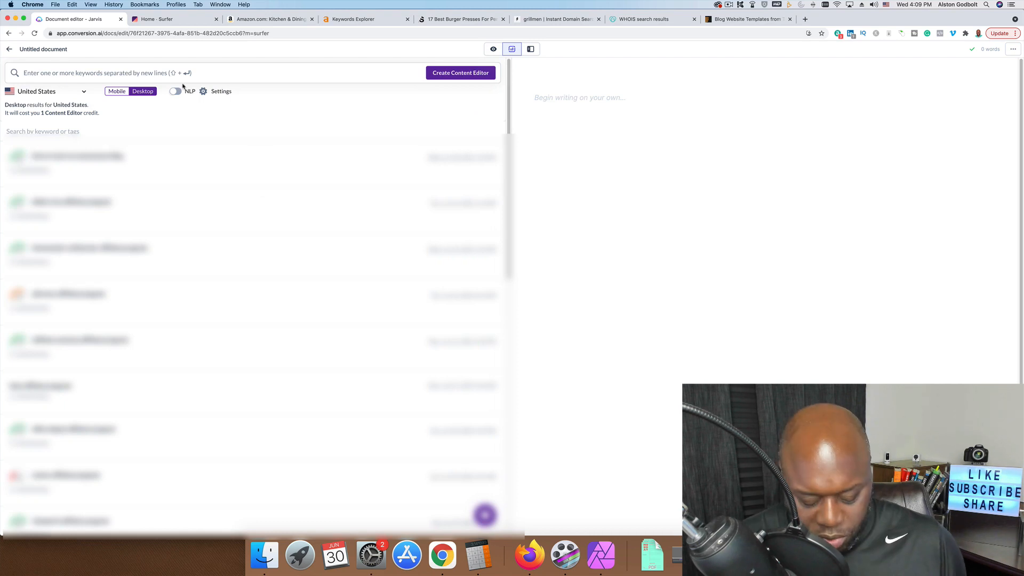
type("how to refill a bbq lighter")
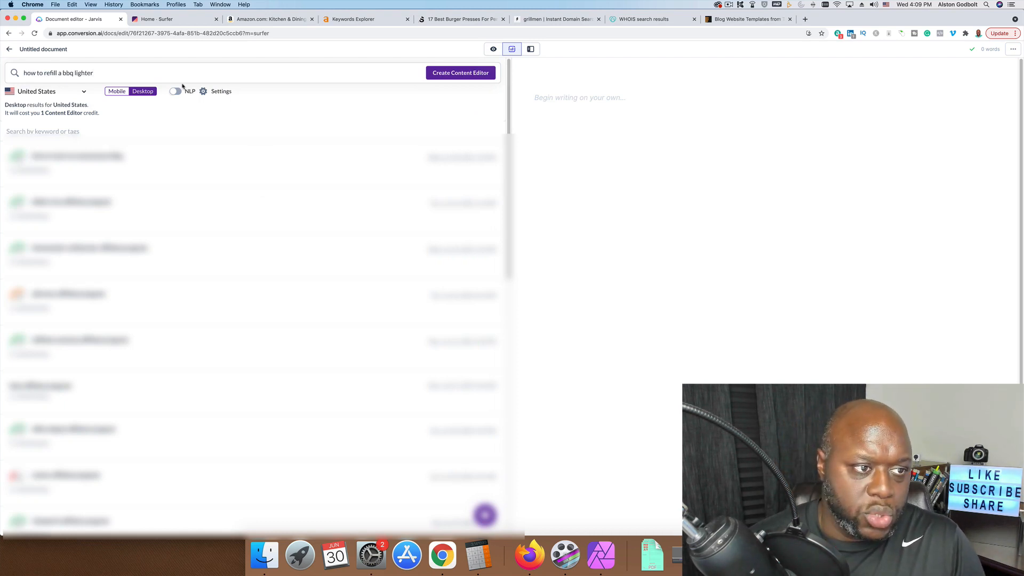
key("Return")
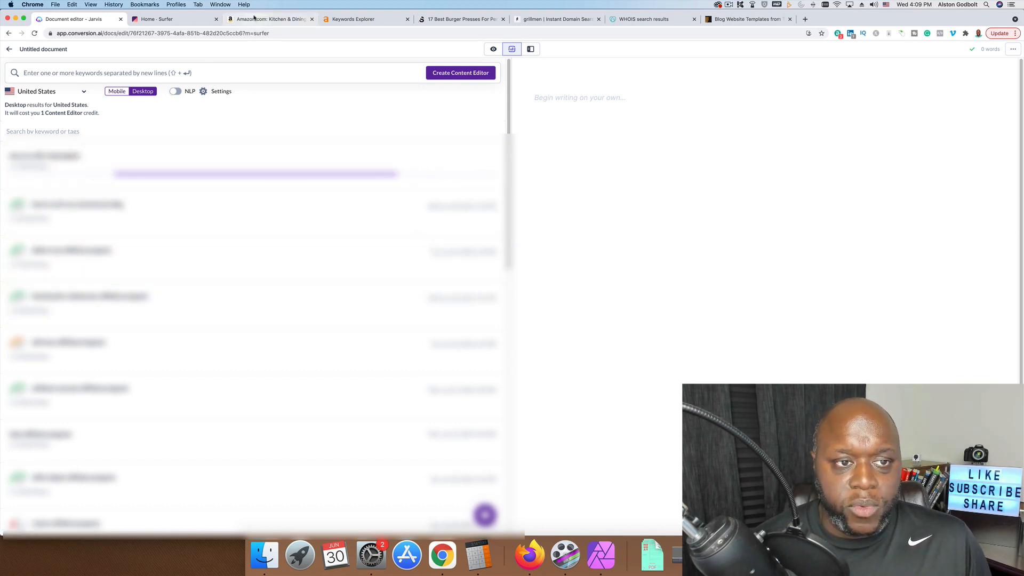
Step: Look at the full menu on Amazon's Kitchen & Dining page, and check the Surfer home page
left_click(245, 19)
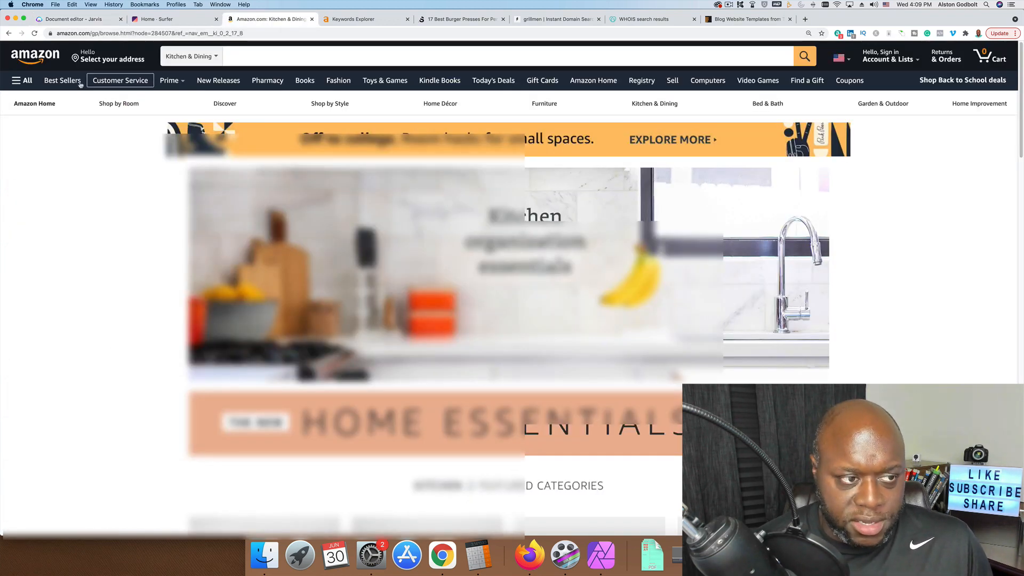
left_click(22, 80)
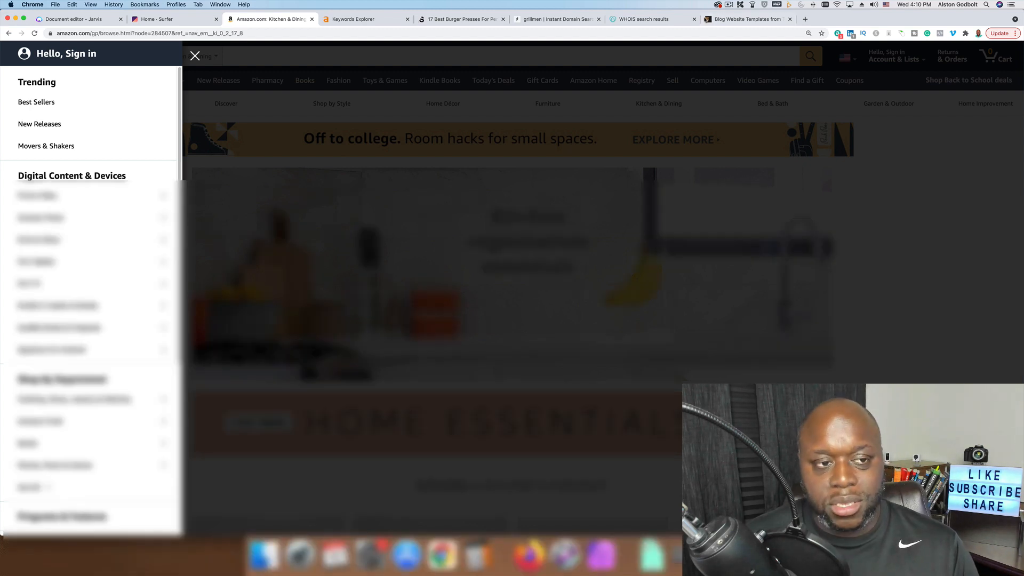
left_click(168, 20)
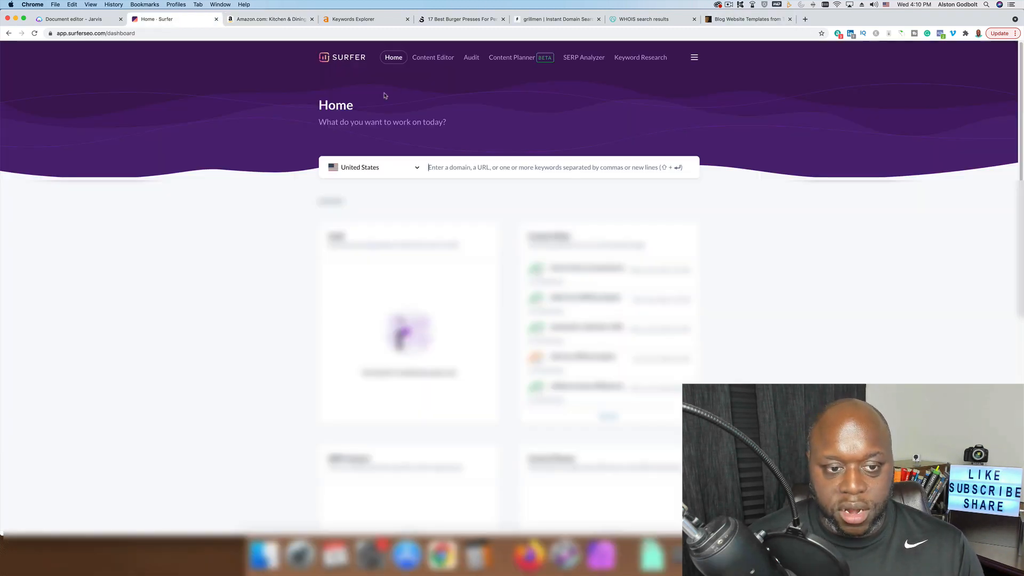
Step: Return to the Jarvis document, open the "how to refill a bbq lighter" content editor, and show its brief
left_click(106, 21)
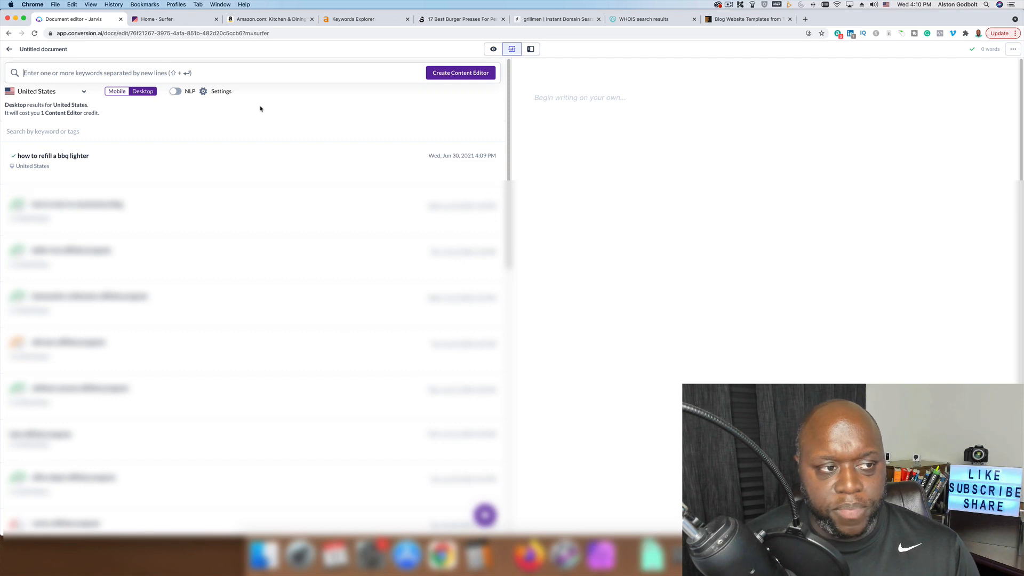
left_click(62, 157)
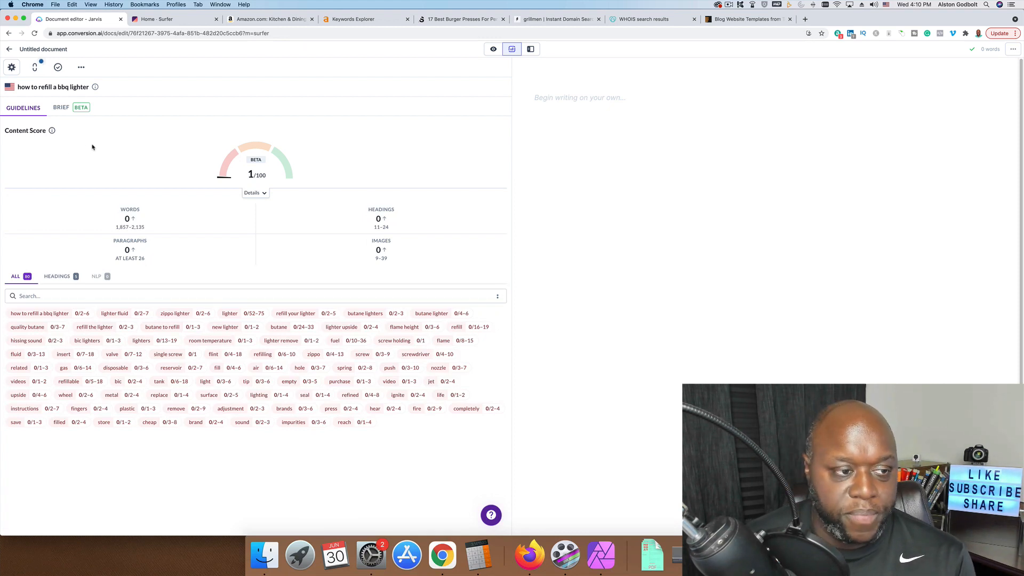
left_click(63, 108)
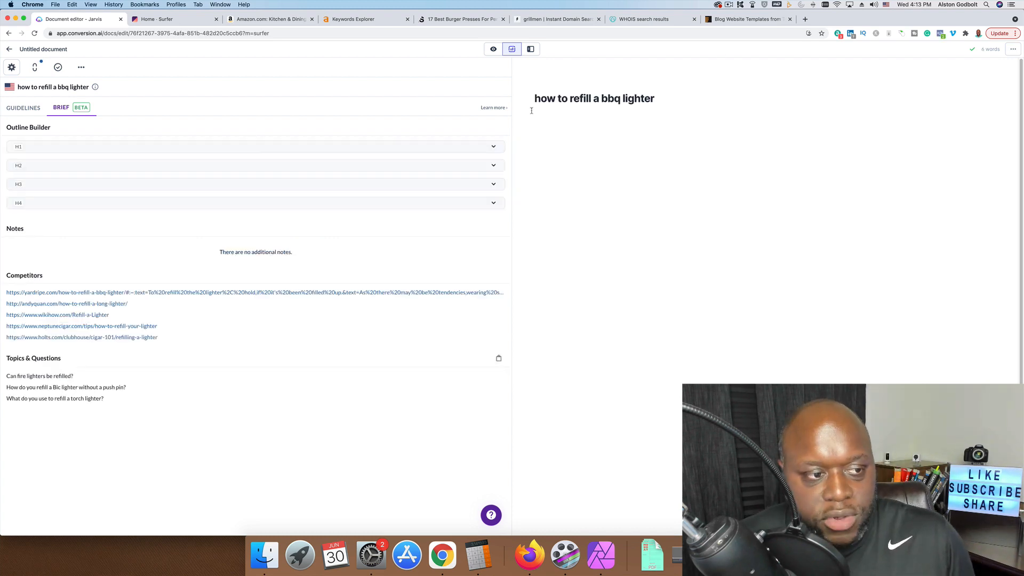
Step: Copy the suggested H1 headings "How do I refill a long lighter?" and "How do I refill a Disposable Long Reach Lighter?" into the document
left_click(493, 149)
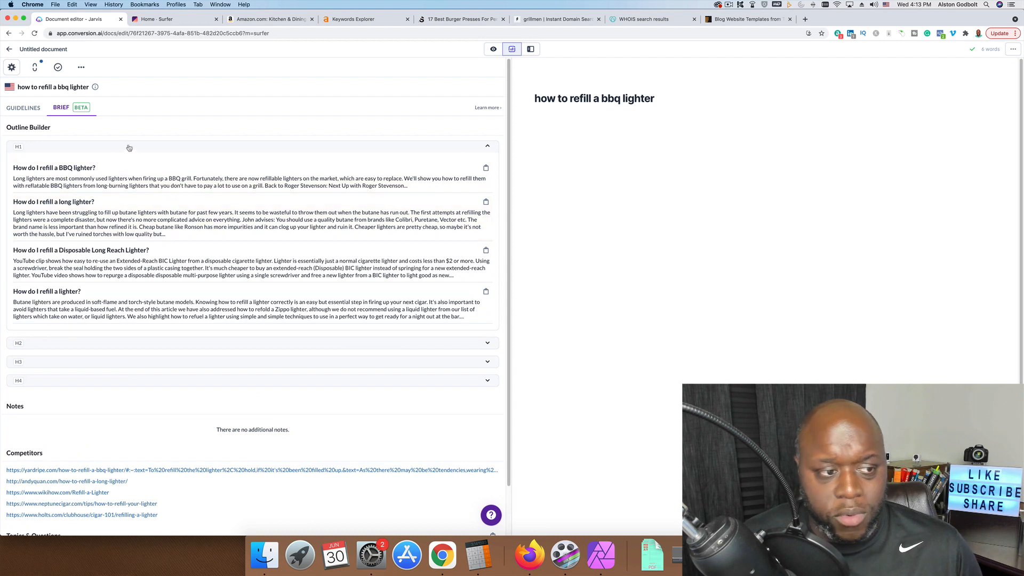
double_click(66, 169)
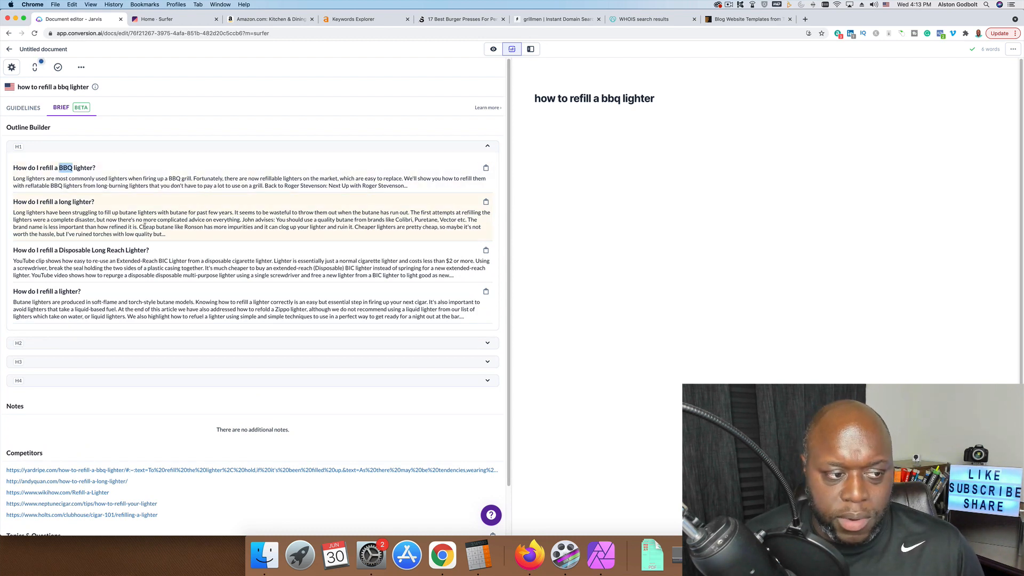
triple_click(63, 203)
key("cmd+c")
left_click(601, 145)
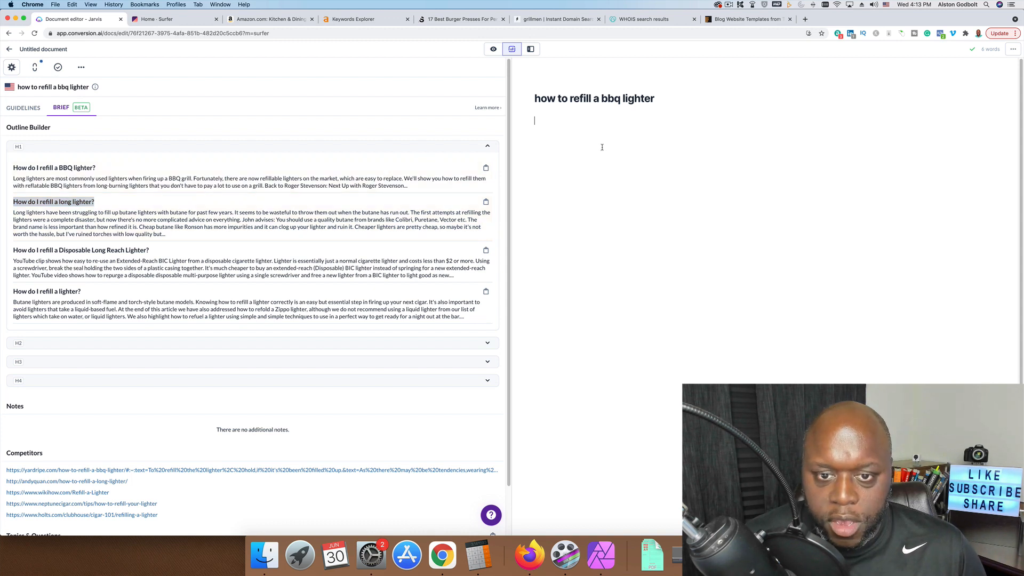
key("cmd+v")
triple_click(72, 251)
key("super+c")
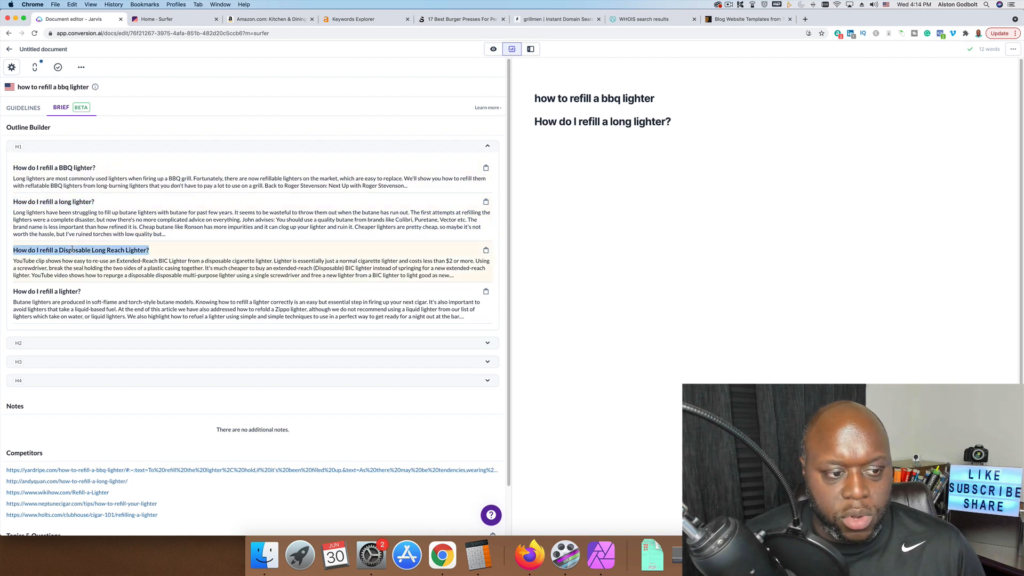
left_click(721, 165)
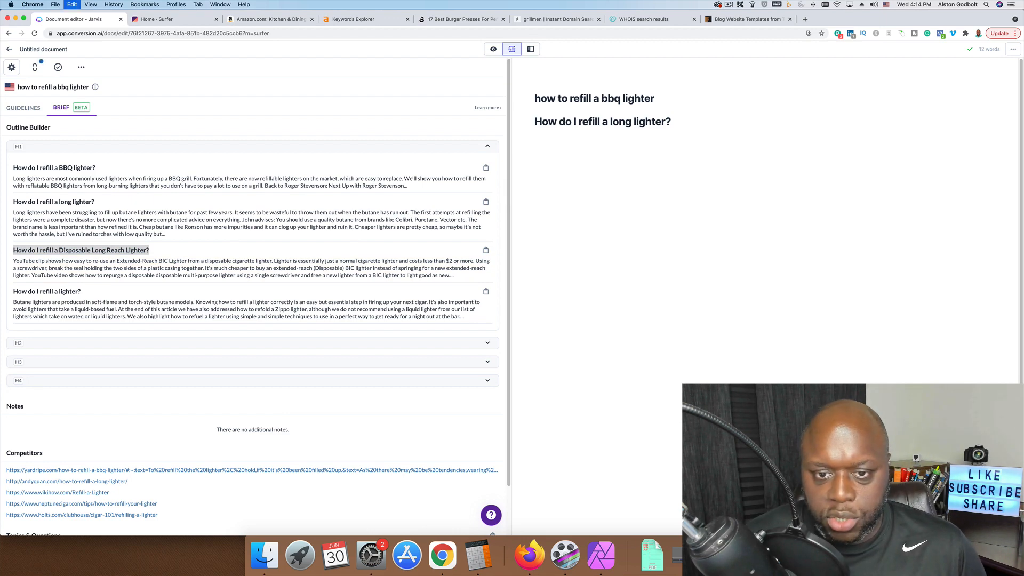
key("super+v")
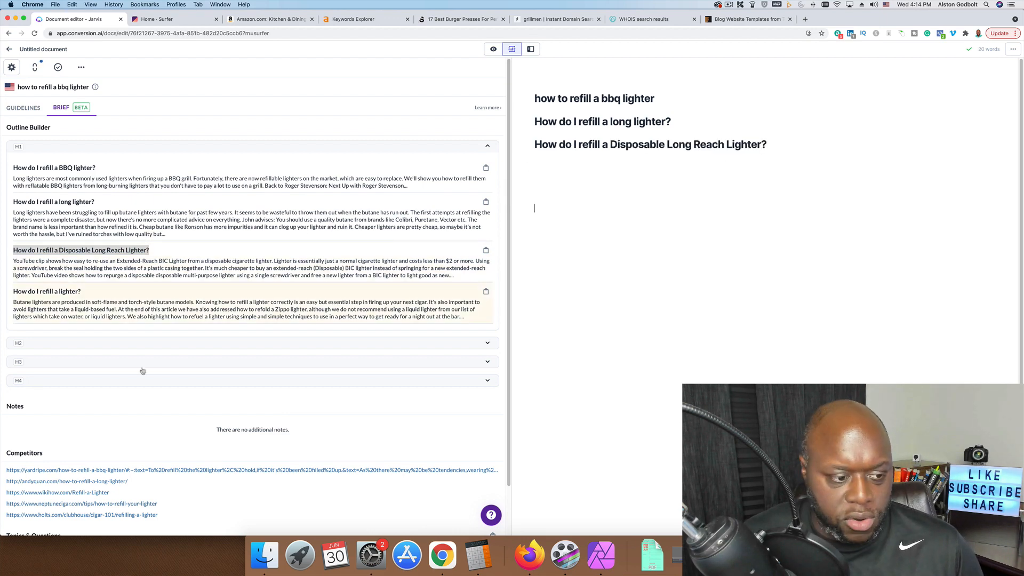
Step: Copy the suggested H2 heading "How do I refill a butane lighter?" onto a new line below the H1 headings
left_click(106, 344)
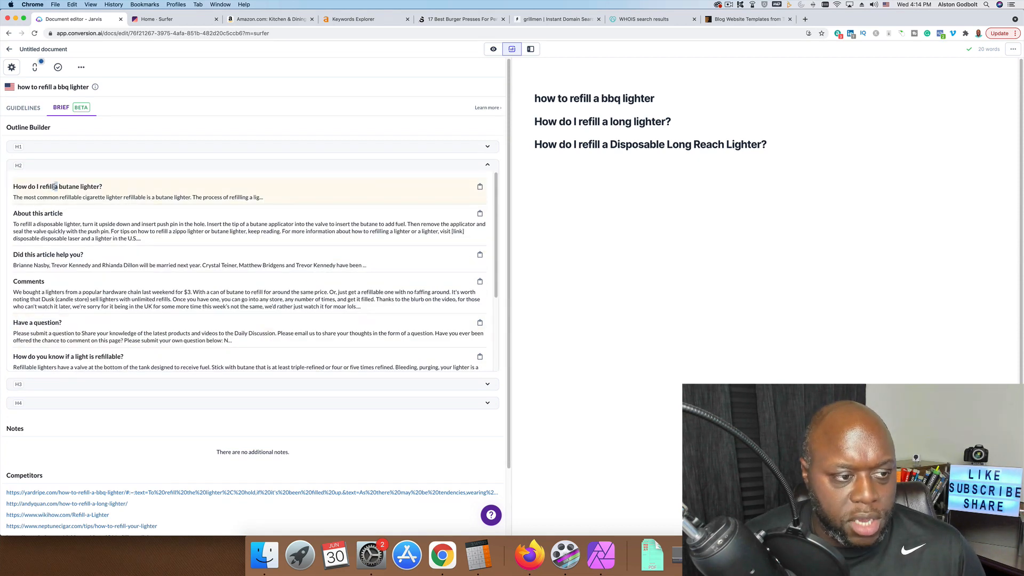
triple_click(54, 186)
key("super+c")
left_click(794, 149)
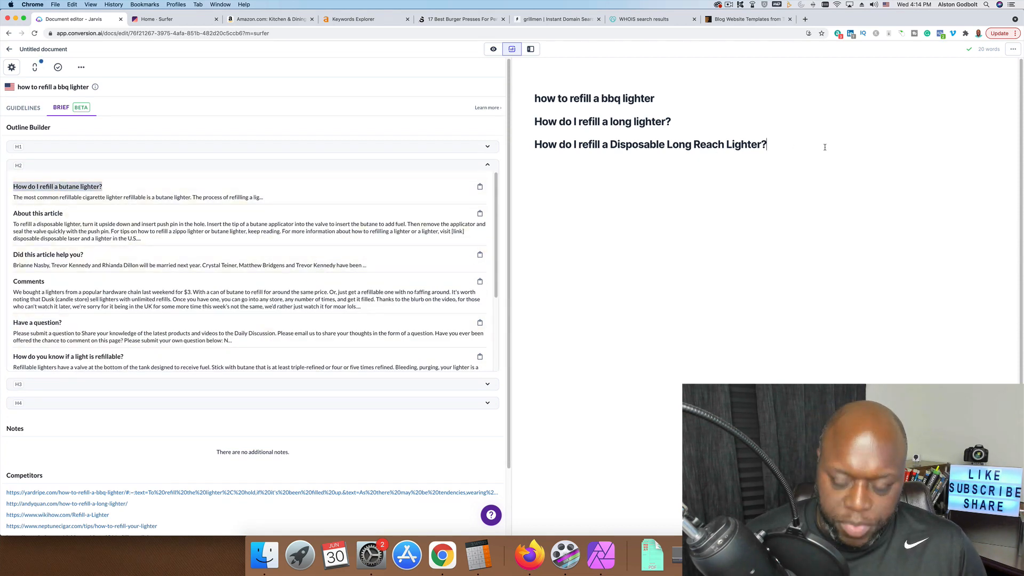
key("Return")
key("super+v")
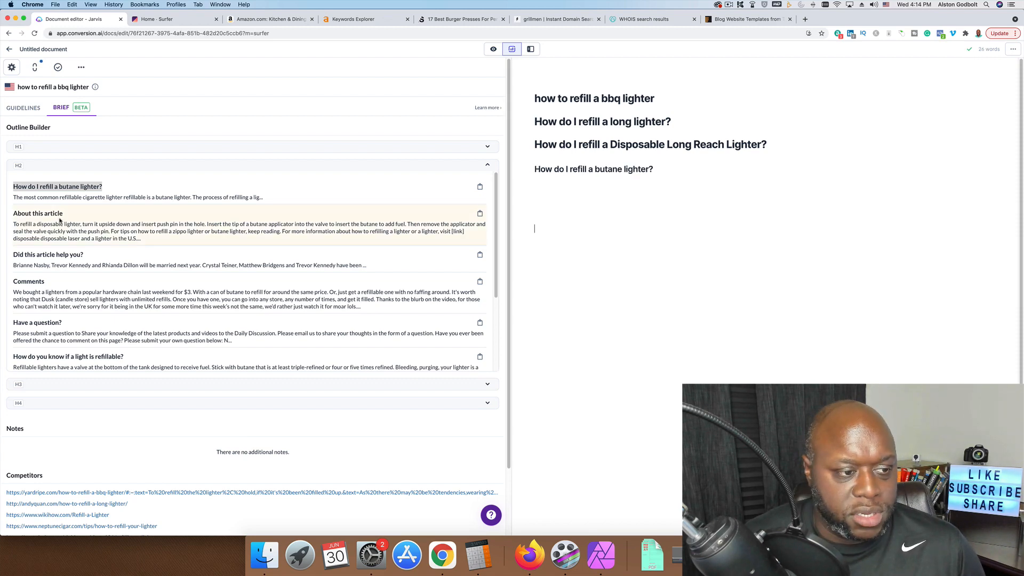
Step: Add the suggested H2 headings "How do you know if a light is refillable?" and "How do I refill a Zippo lighter?" to the document
scroll(52, 302, "down", 3)
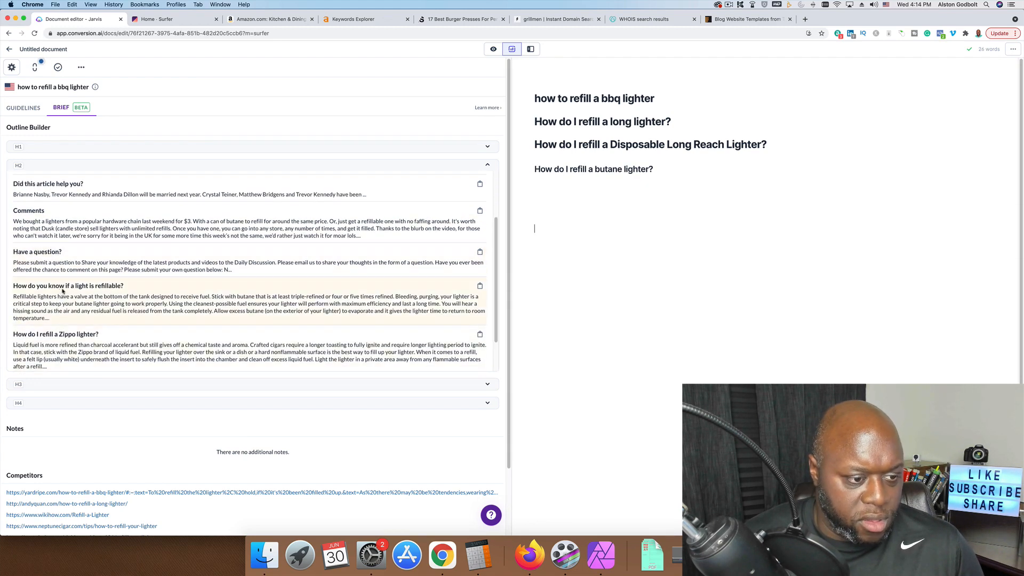
triple_click(63, 286)
left_click(688, 178)
key("super+v")
scroll(73, 307, "down", 1)
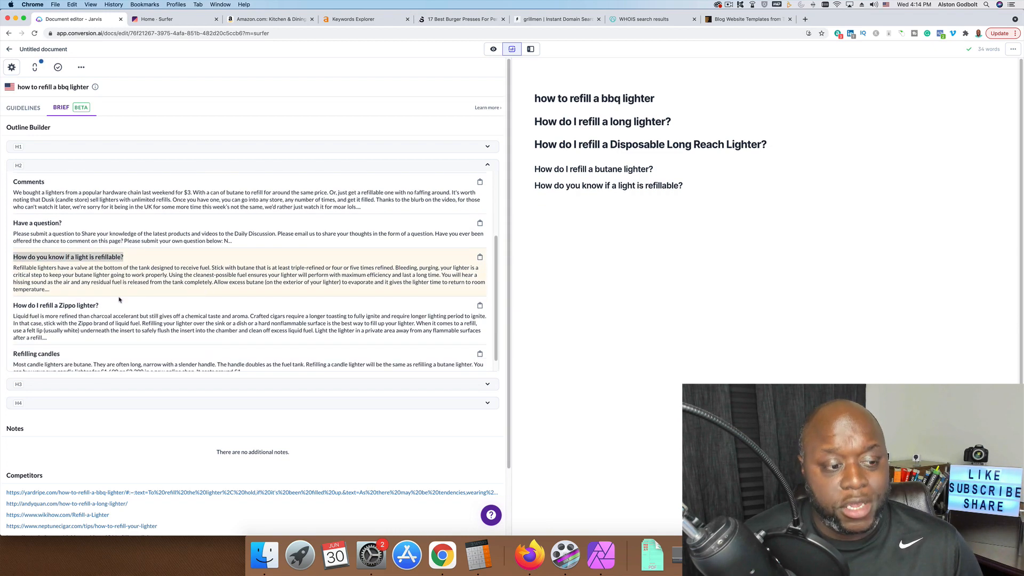
triple_click(73, 306)
key("super+c")
left_click(716, 202)
key("super+v")
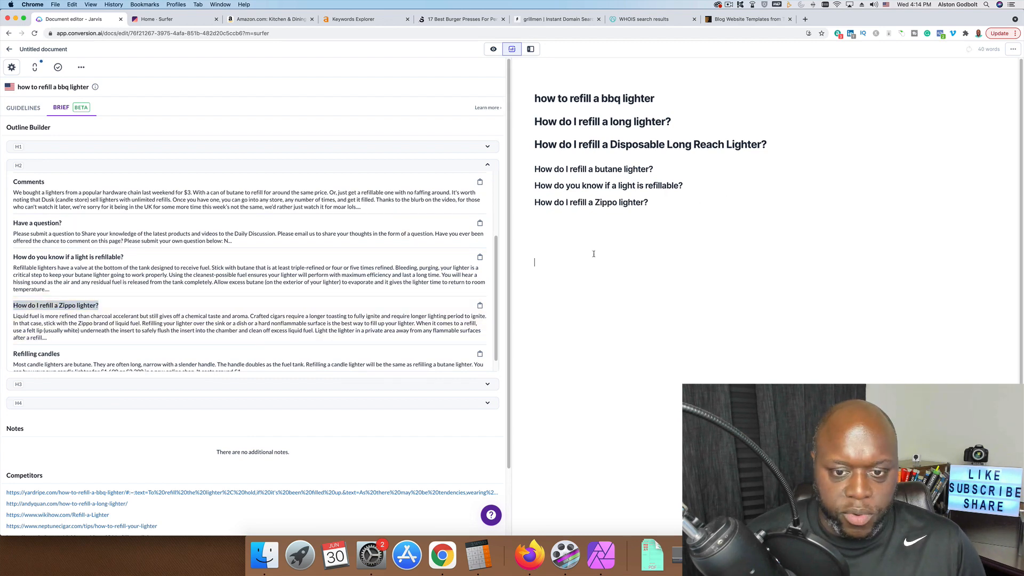
Step: Copy the suggested H3 heading "Purchase a can of quality butane" into the document below the Zippo lighter heading
left_click(58, 384)
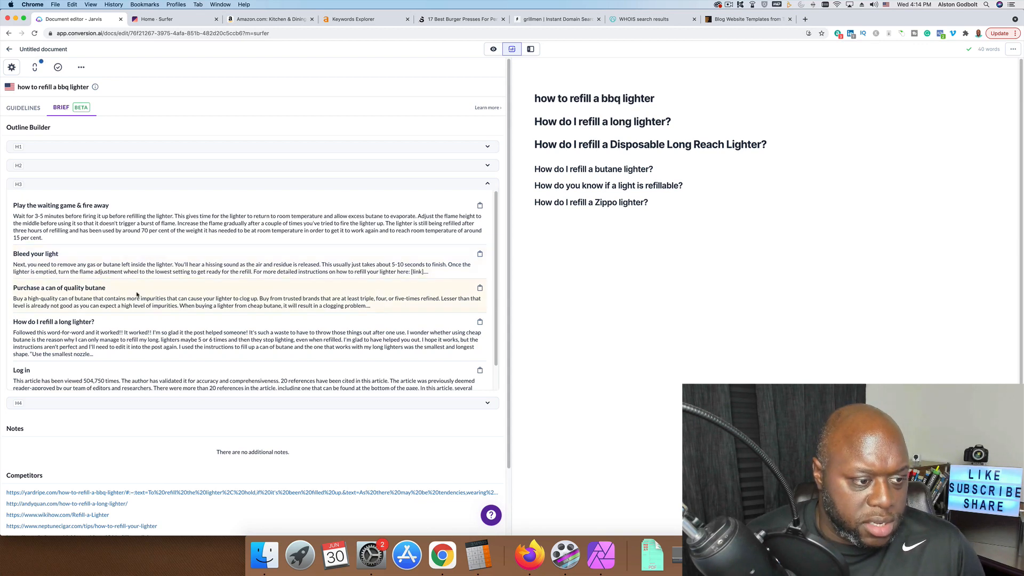
scroll(137, 295, "down", 2)
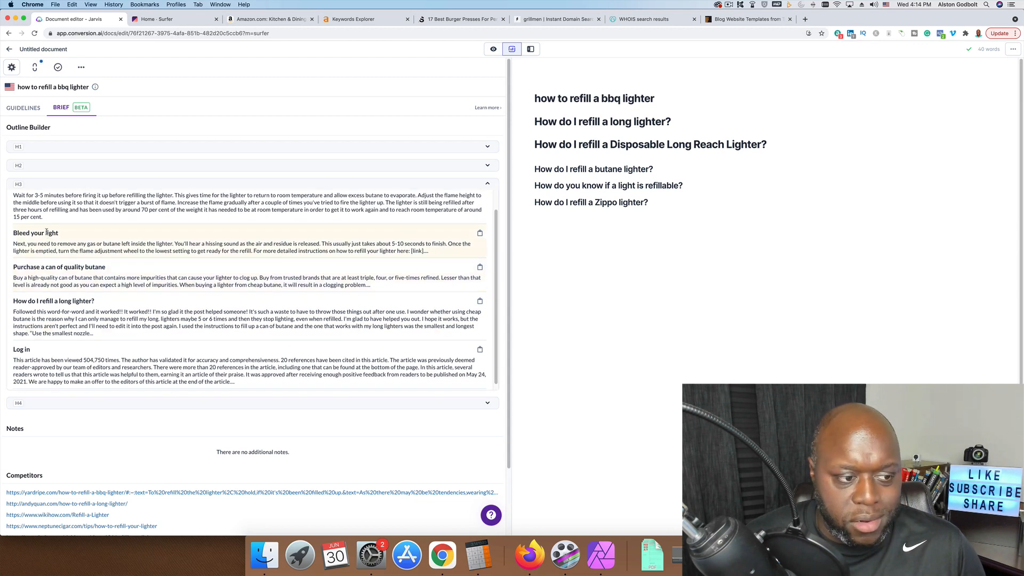
triple_click(57, 267)
left_click(676, 204)
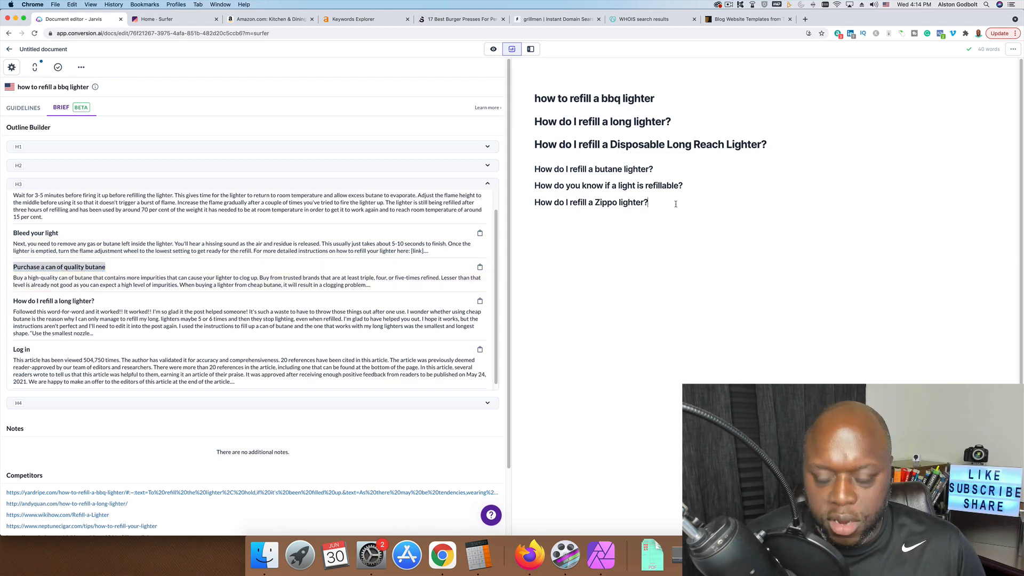
key("super+v")
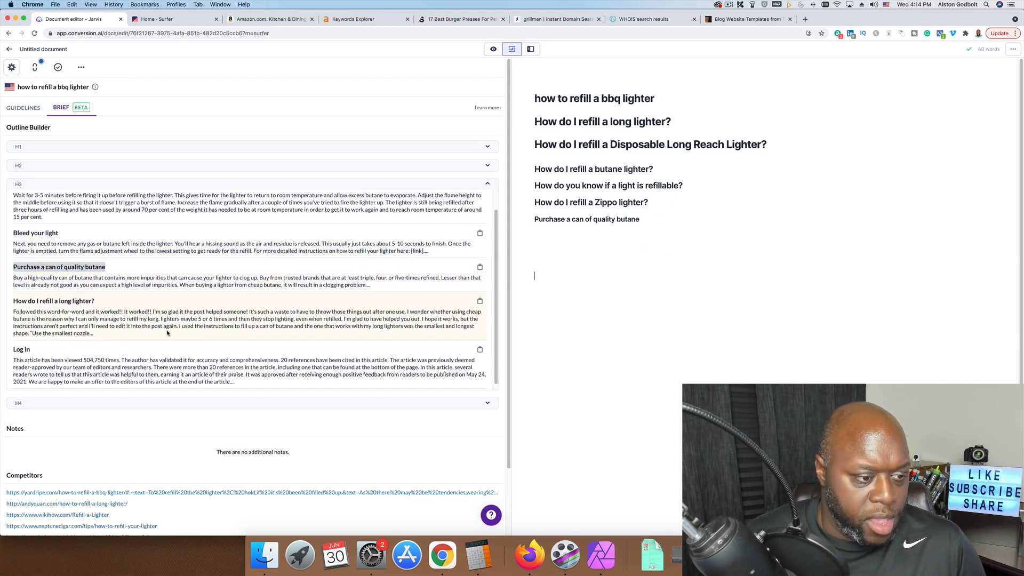
Step: Add the suggested H3 heading "How do I refill a long lighter?" at the end of the outline, and show the H4 suggestions
scroll(87, 324, "down", 1)
left_click(71, 297)
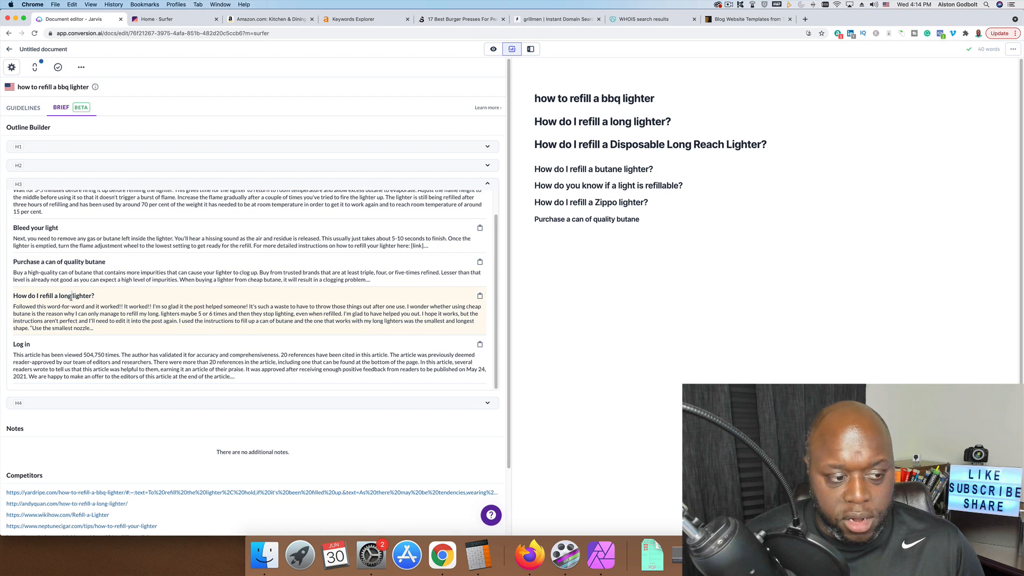
triple_click(71, 297)
left_click(679, 240)
key("super+v")
scroll(285, 311, "down", 3)
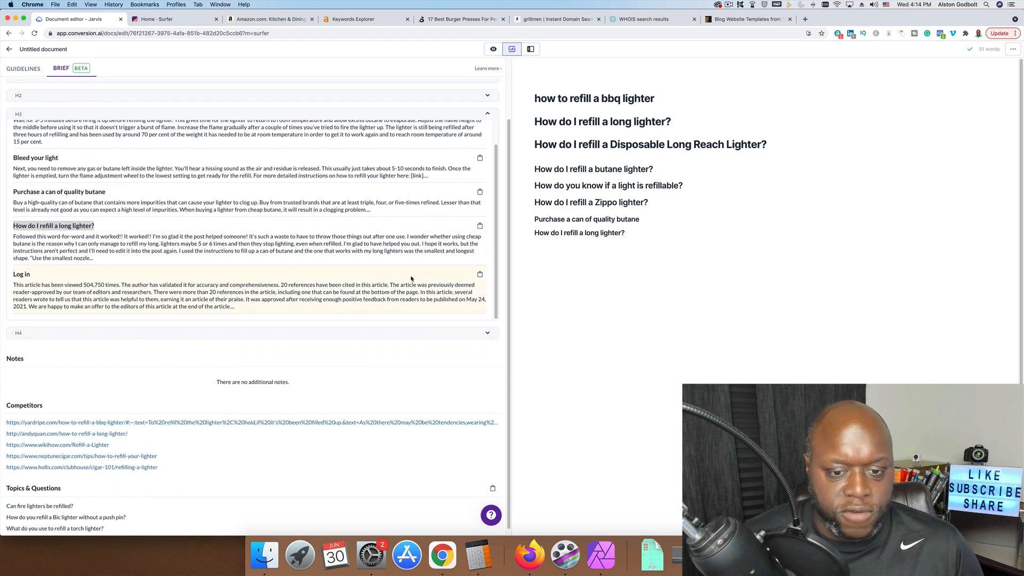
left_click(377, 334)
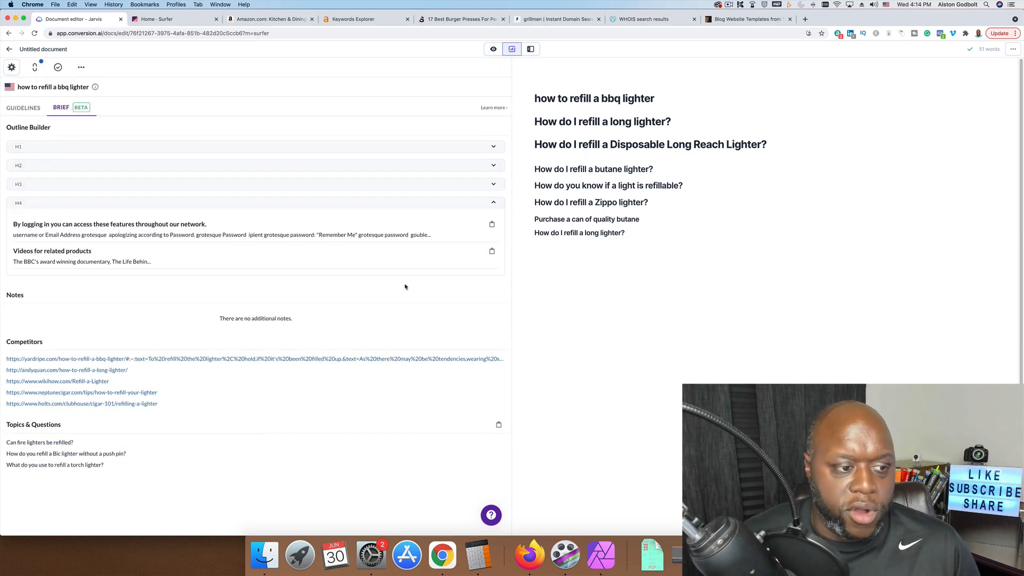
Step: Prefix all eight outline headings with "##", from "how to refill a bbq lighter" through the final "How do I refill a long lighter?"
left_click(537, 102)
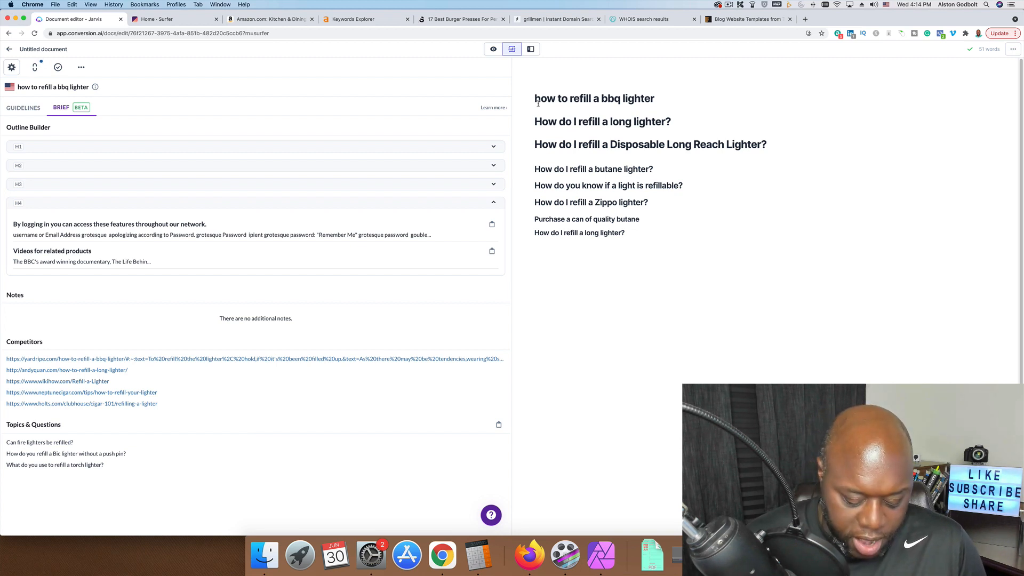
type("##")
left_click(535, 122)
type("##")
left_click(535, 144)
type("##")
left_click(535, 171)
type("##")
left_click(535, 186)
type("##")
left_click(535, 203)
type("##")
left_click(536, 220)
type("##")
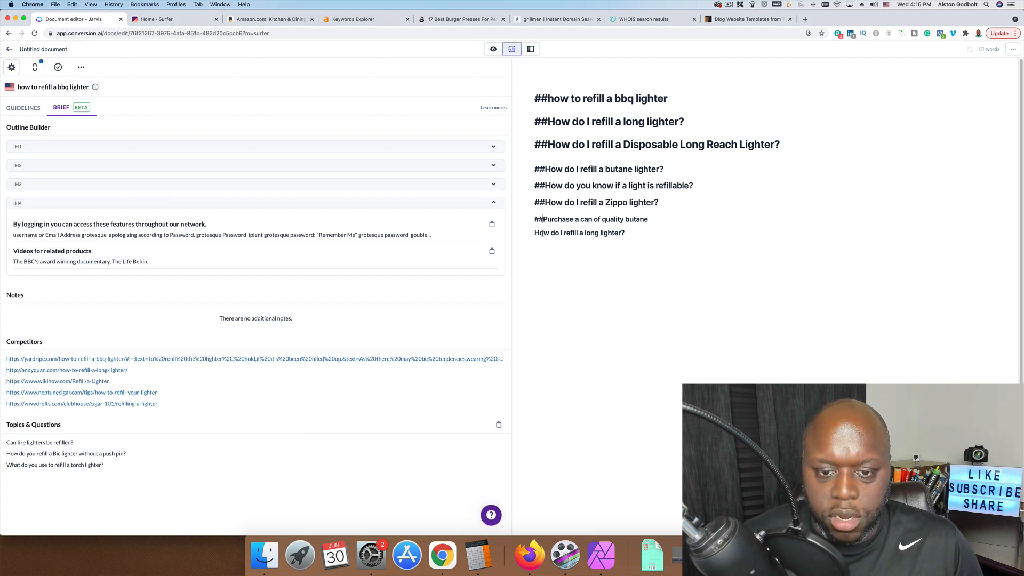
left_click(535, 233)
type("##")
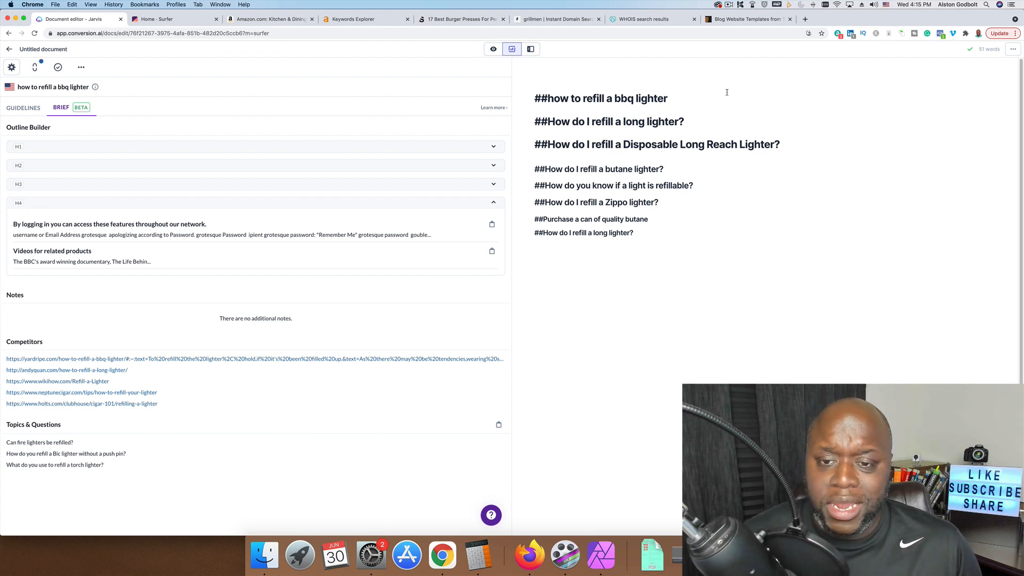
Step: Generate AI text below the heading "how to refill a bbq lighter", put its fluid tank question on its own line and remove the surplus blank lines
left_click(723, 94)
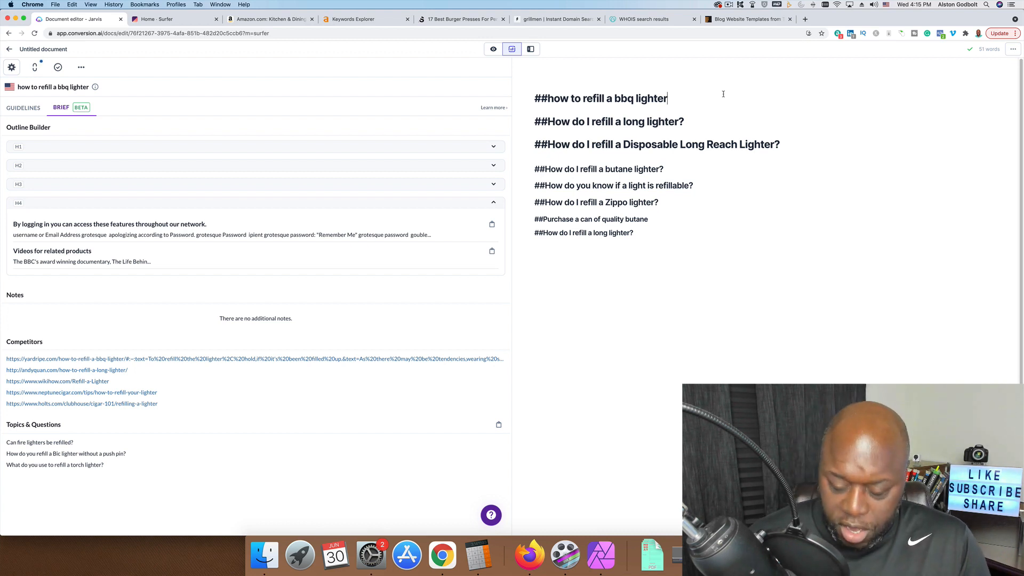
key("Return")
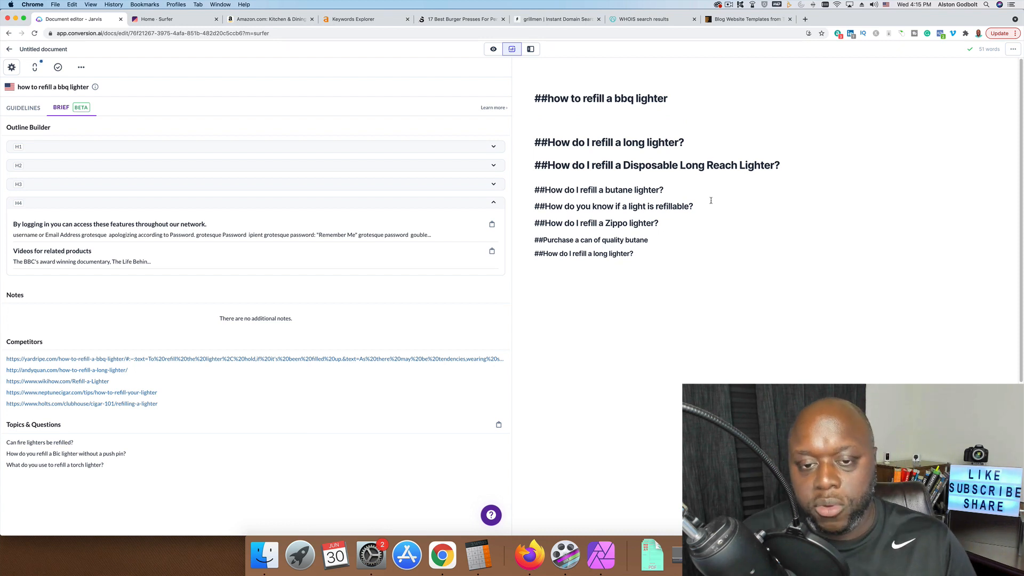
key("super+j")
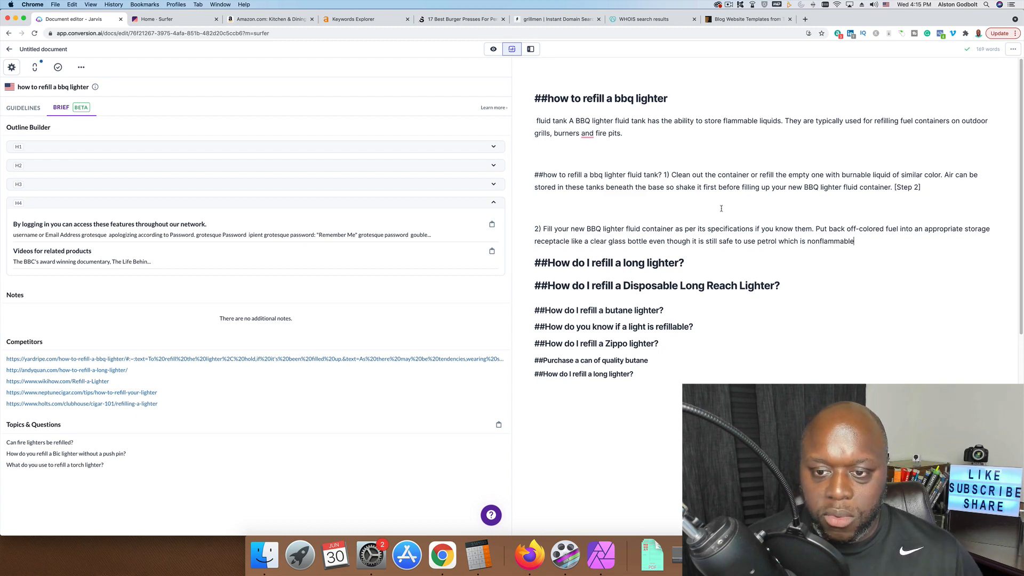
left_click(663, 175)
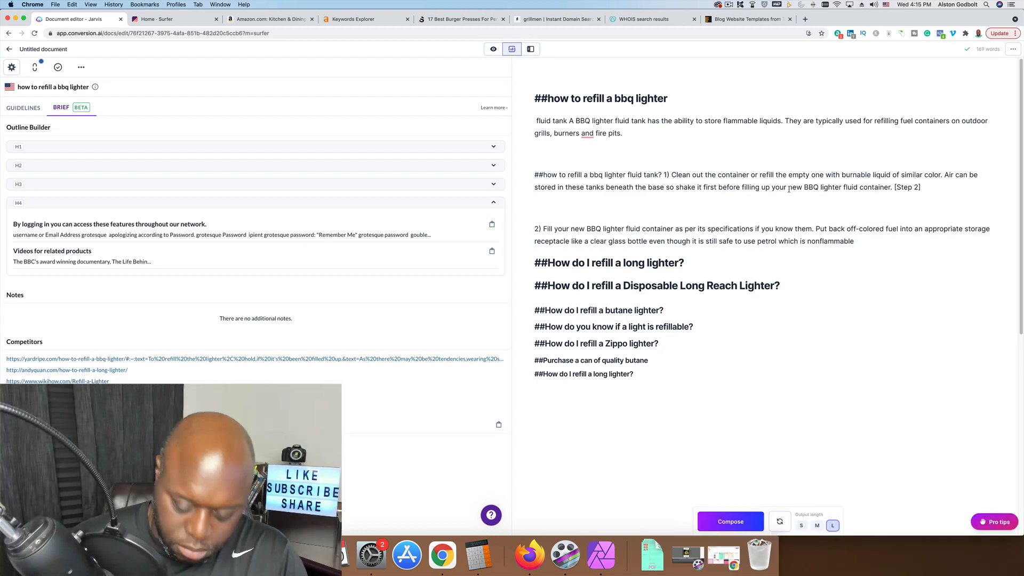
key("Return")
key("BackSpace")
Step: Compose long-length text below the first "How do I refill a long lighter?" heading and the Disposable Long Reach Lighter heading, leaving no gap under the latter
left_click(686, 260)
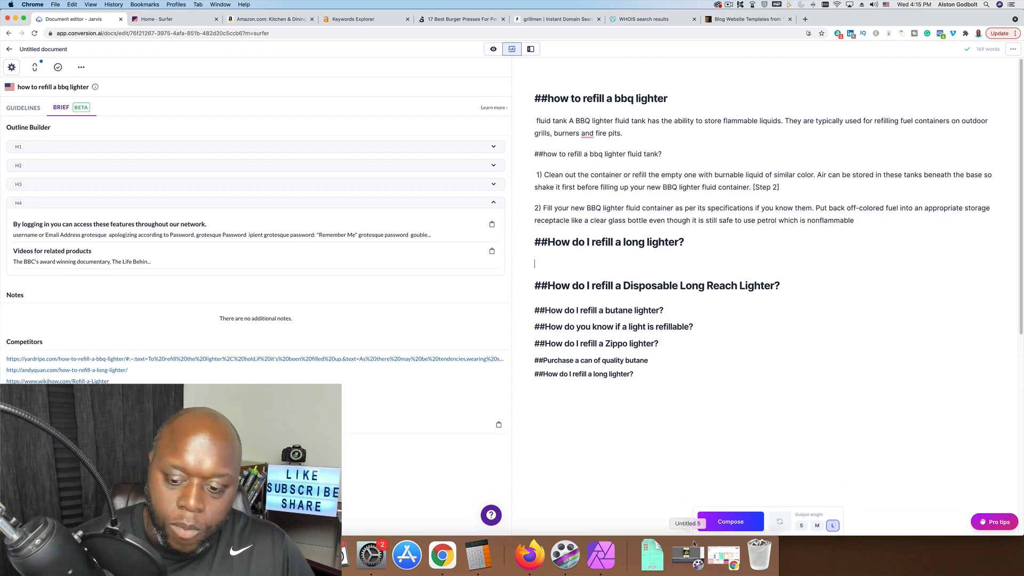
left_click(710, 521)
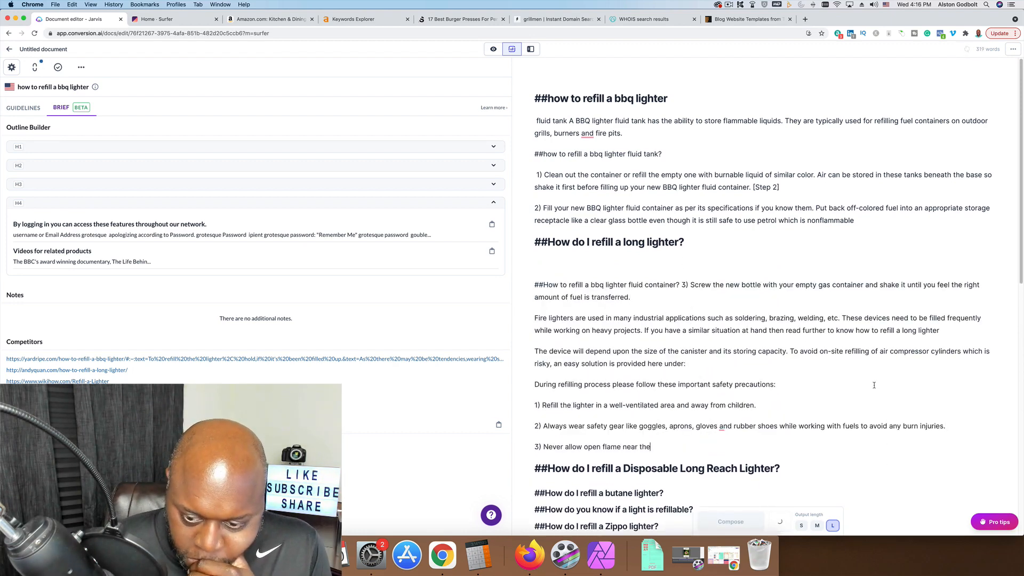
scroll(813, 407, "down", 5)
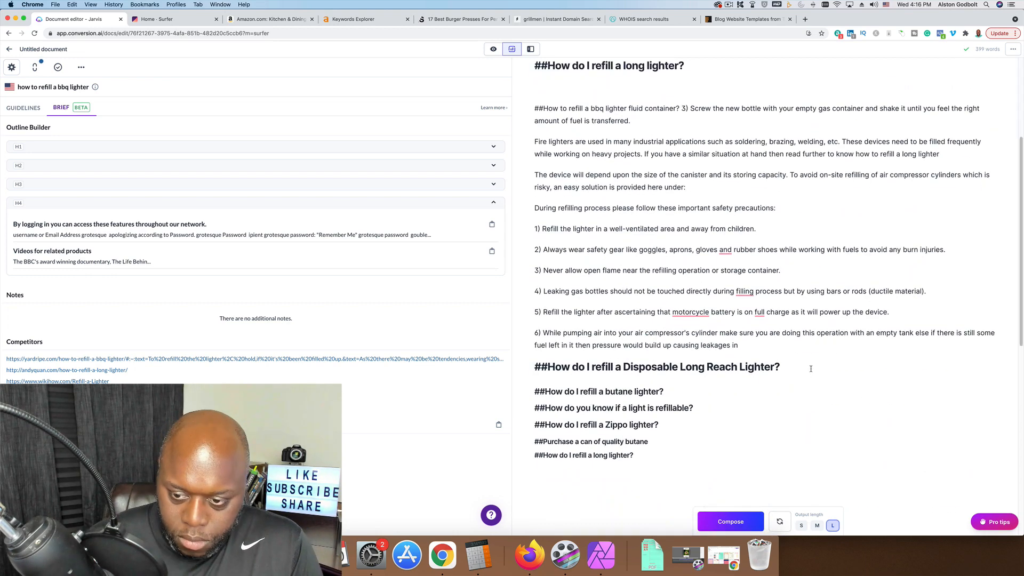
left_click(755, 522)
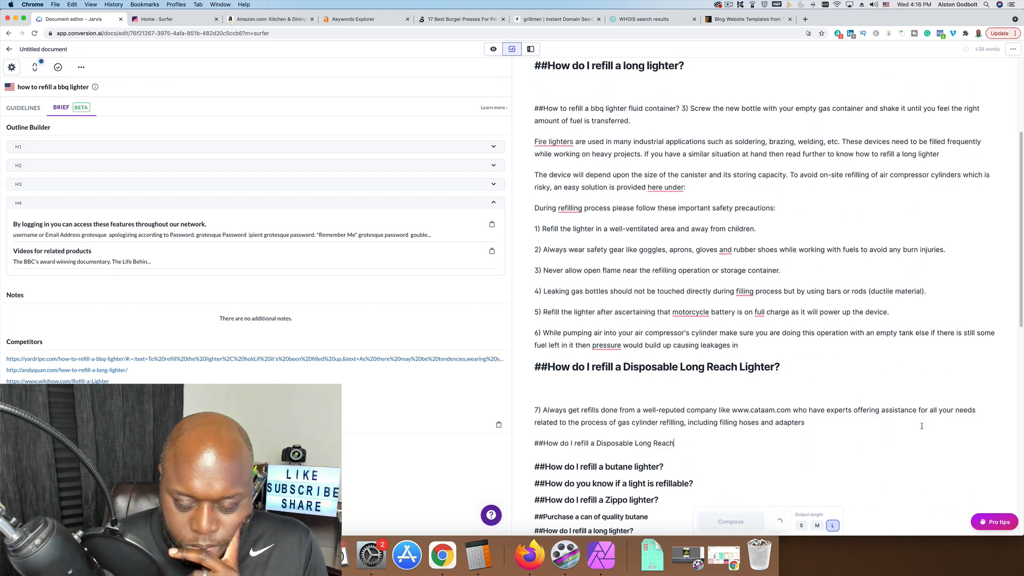
left_click(731, 522)
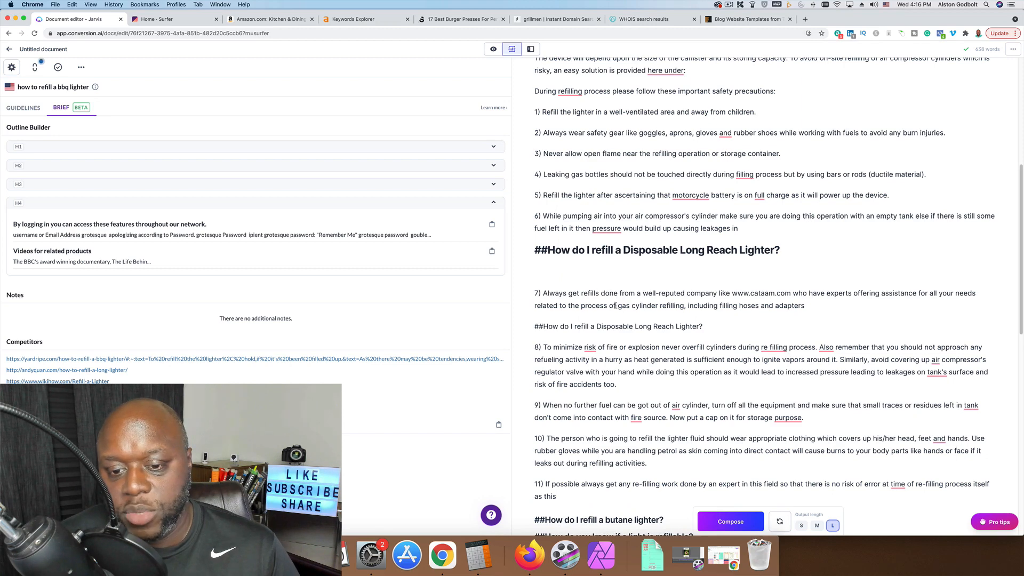
key("BackSpace")
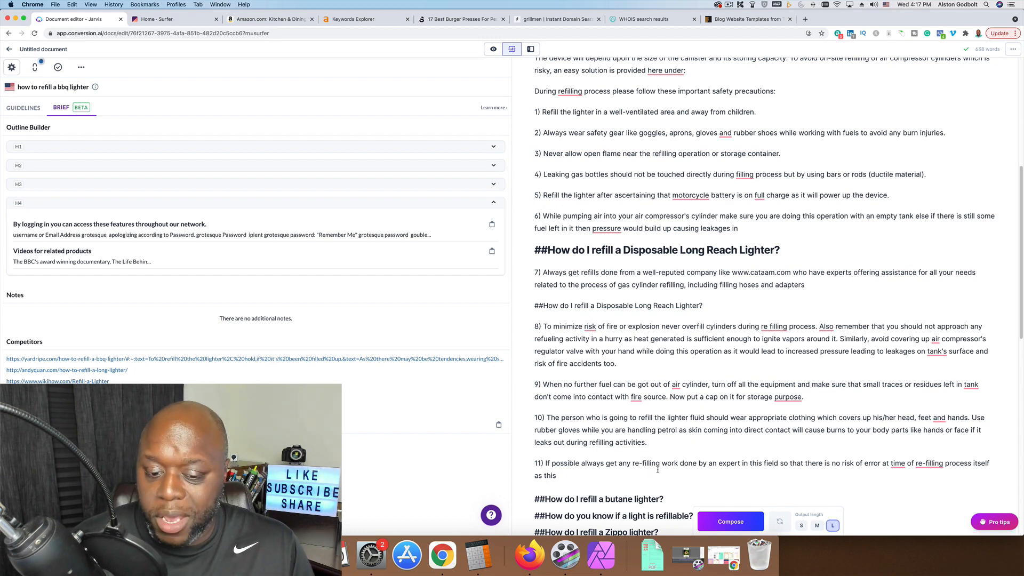
Step: Review the generated sections and show the Surfer guidelines with the article's content score
scroll(657, 469, "up", 5)
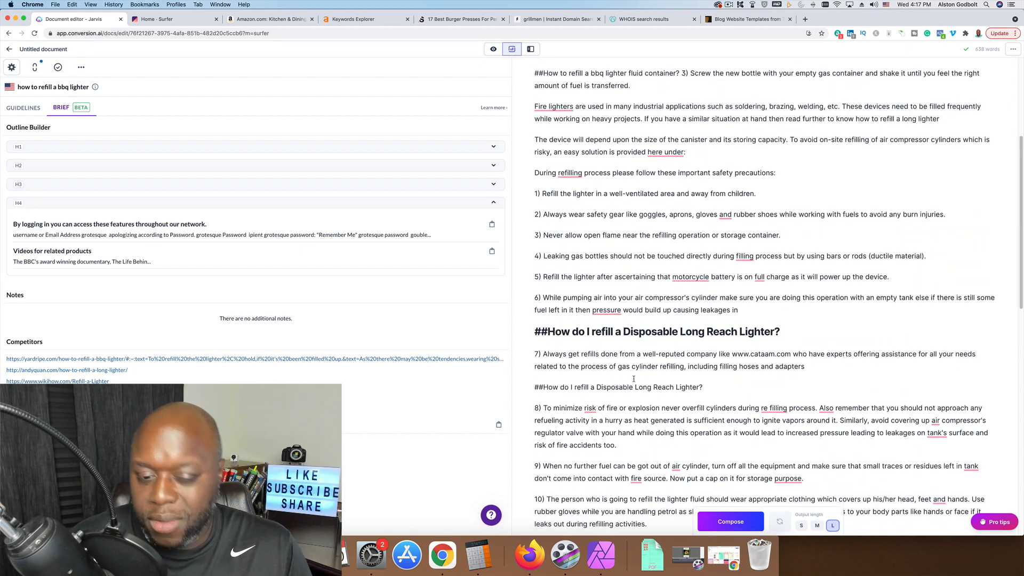
scroll(634, 379, "down", 4)
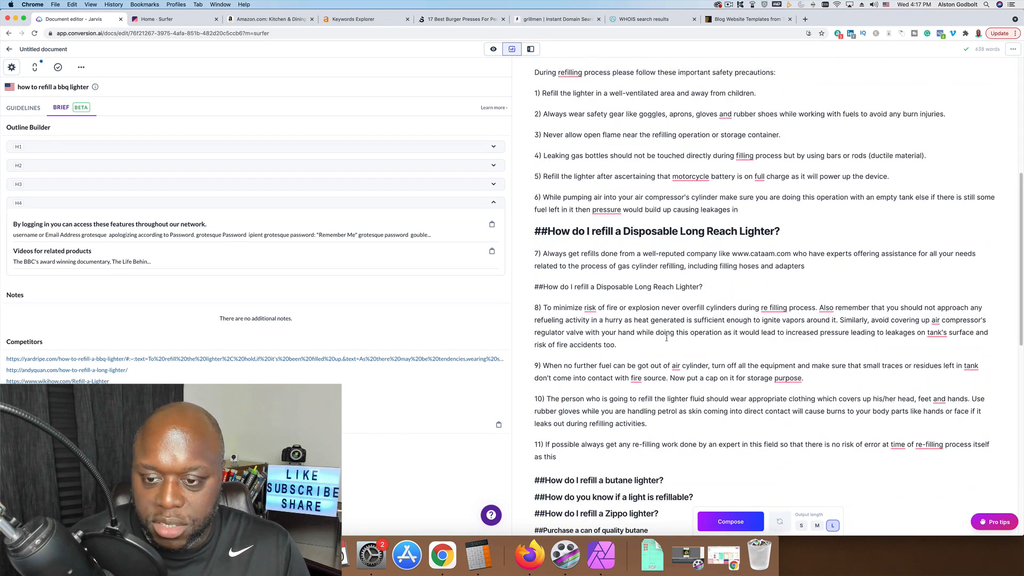
scroll(665, 336, "down", 5)
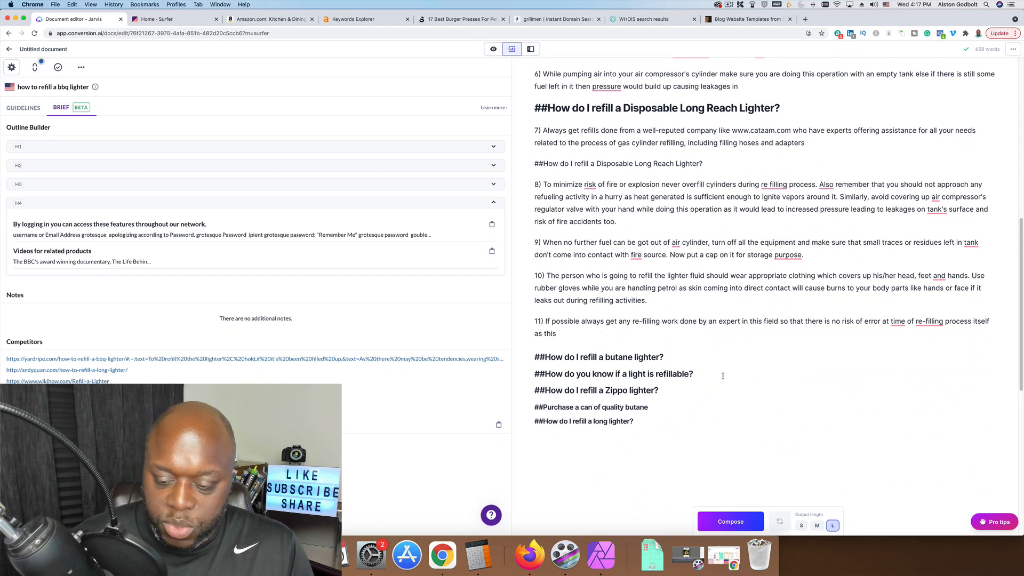
scroll(720, 364, "up", 5)
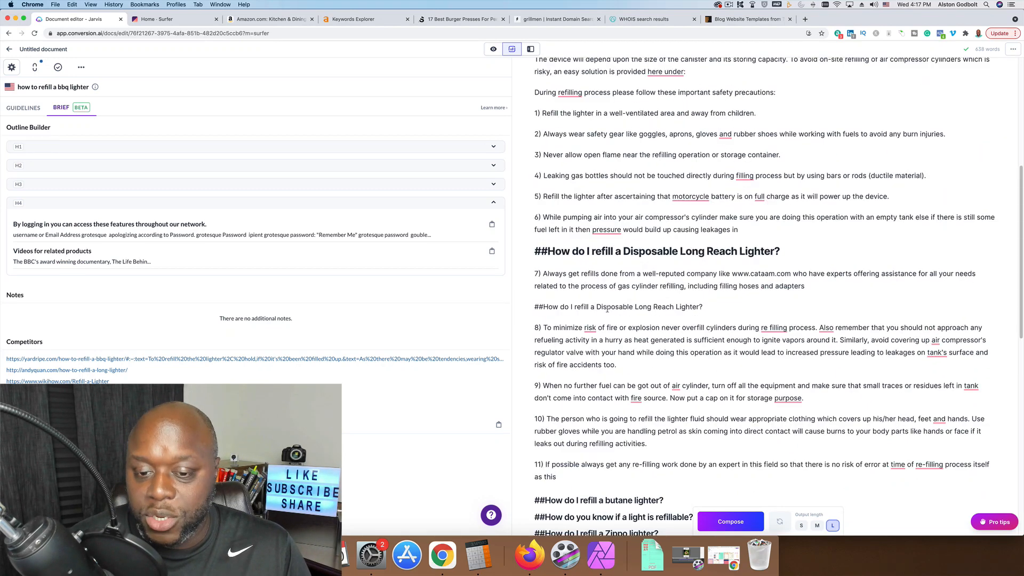
left_click(23, 108)
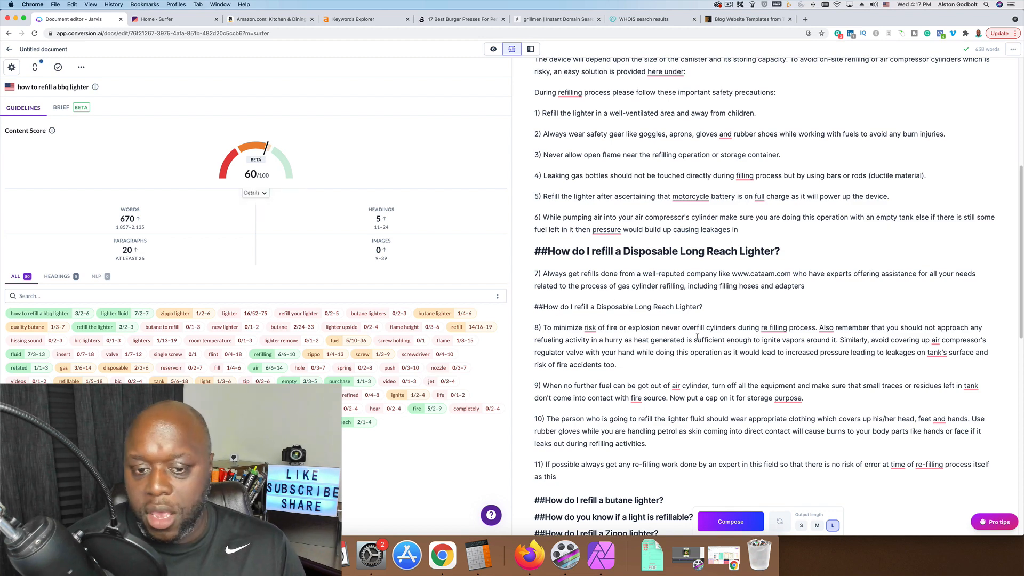
Step: Compose long-length text on a new line below the heading "How do I refill a butane lighter?"
scroll(697, 337, "down", 3)
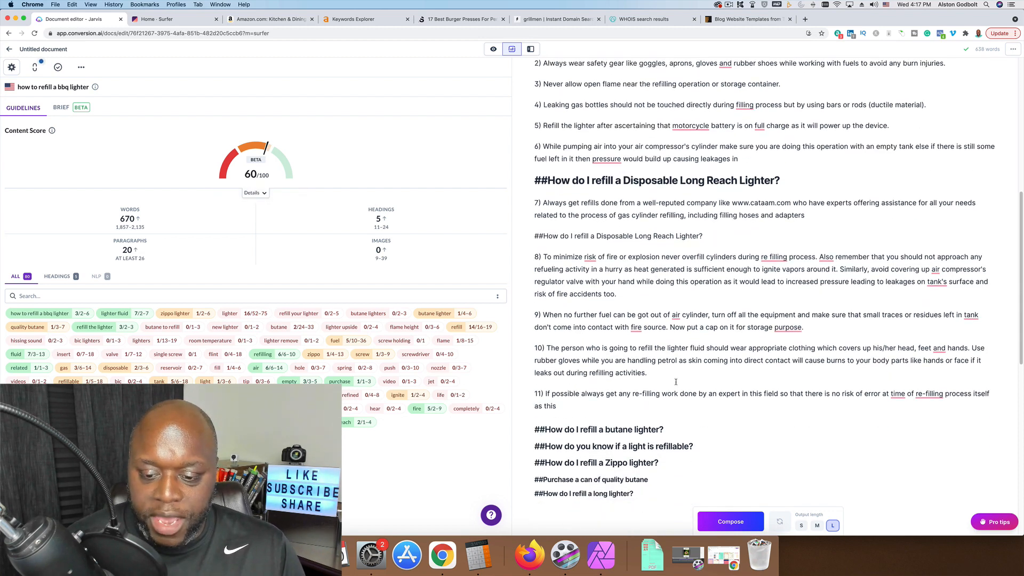
scroll(677, 380, "down", 5)
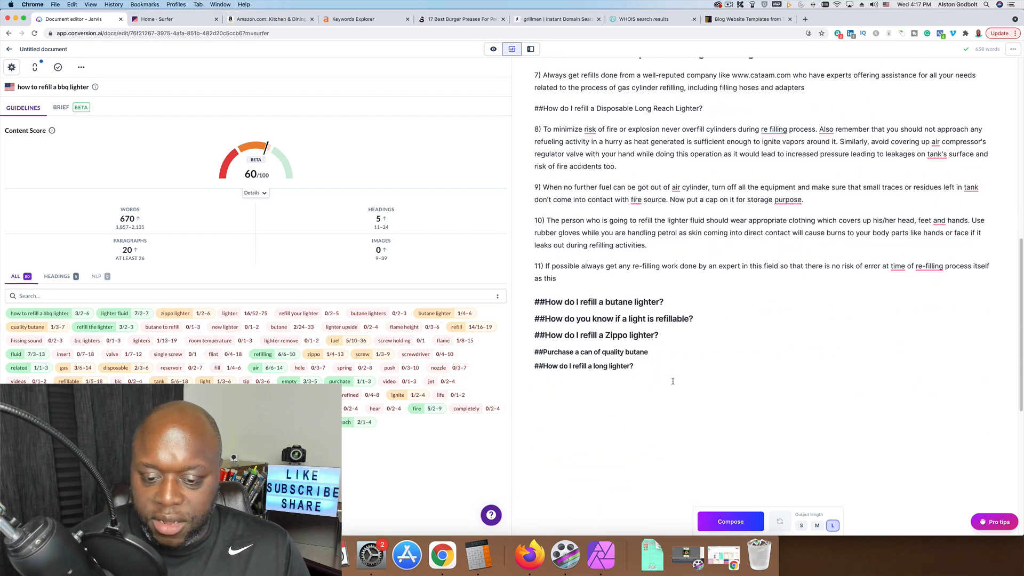
left_click(684, 300)
key("Return")
left_click(743, 528)
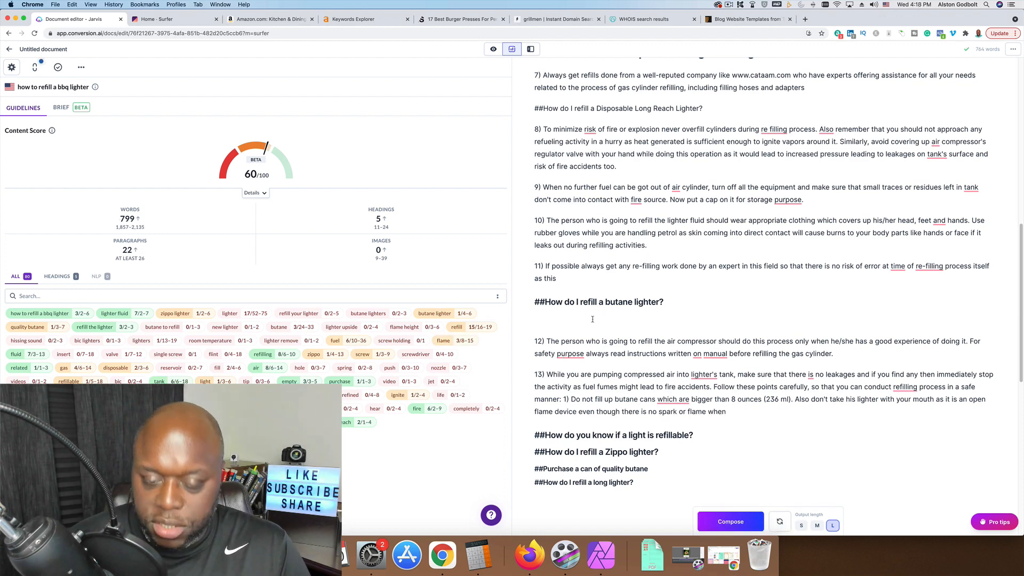
Step: Remove the blank lines below the butane lighter heading and the first long lighter heading
scroll(593, 319, "up", 10)
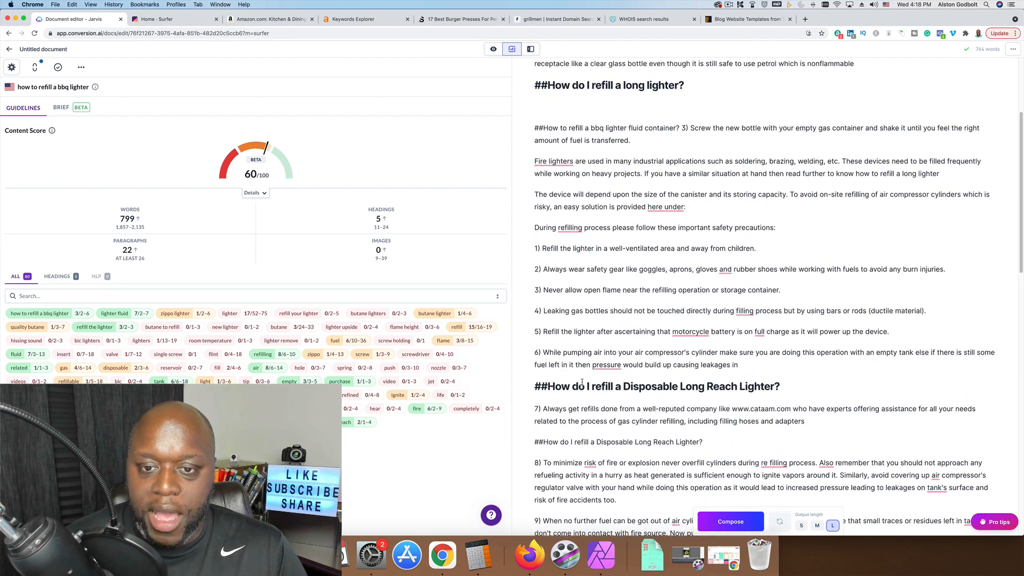
scroll(582, 382, "up", 5)
key("BackSpace")
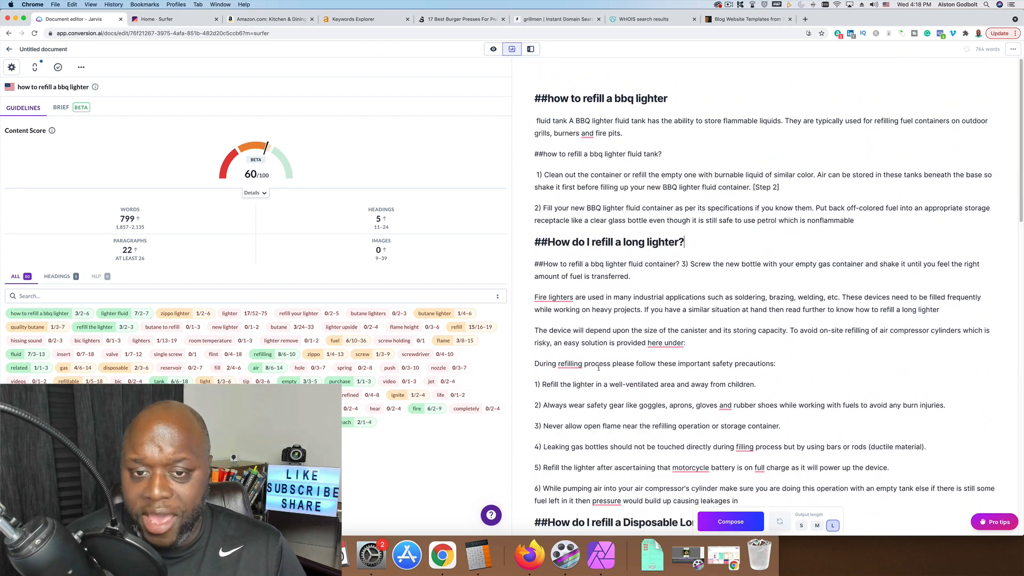
Step: Compose text below the heading "How do you know if a light is refillable?" and extend it with a second long output
scroll(600, 371, "down", 20)
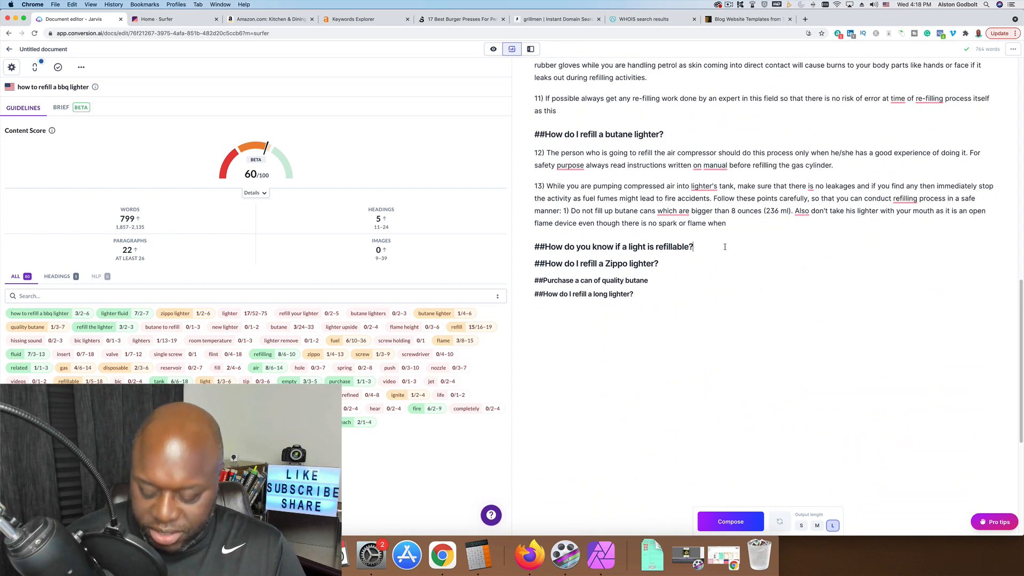
left_click(725, 247)
key("Return")
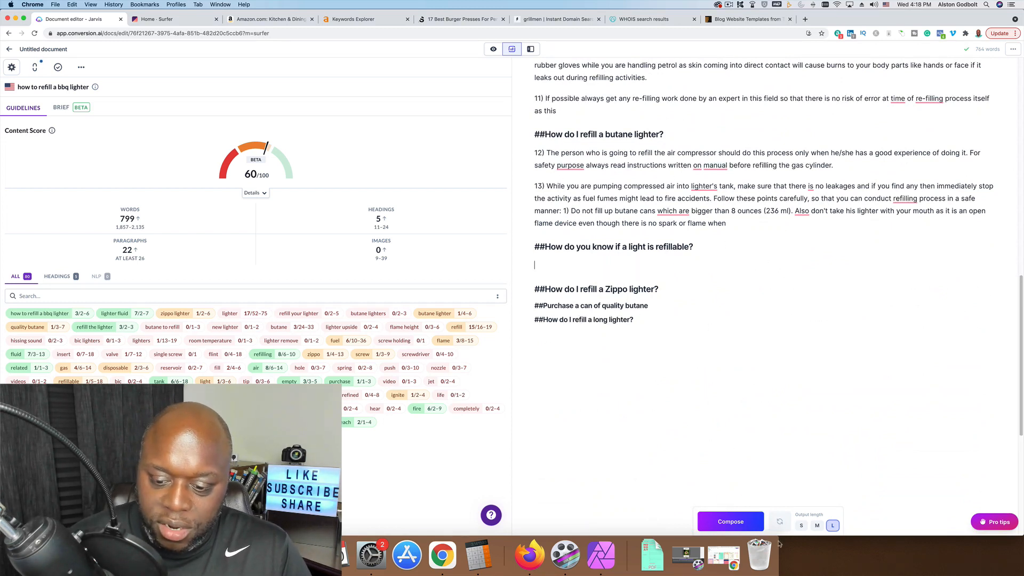
left_click(730, 521)
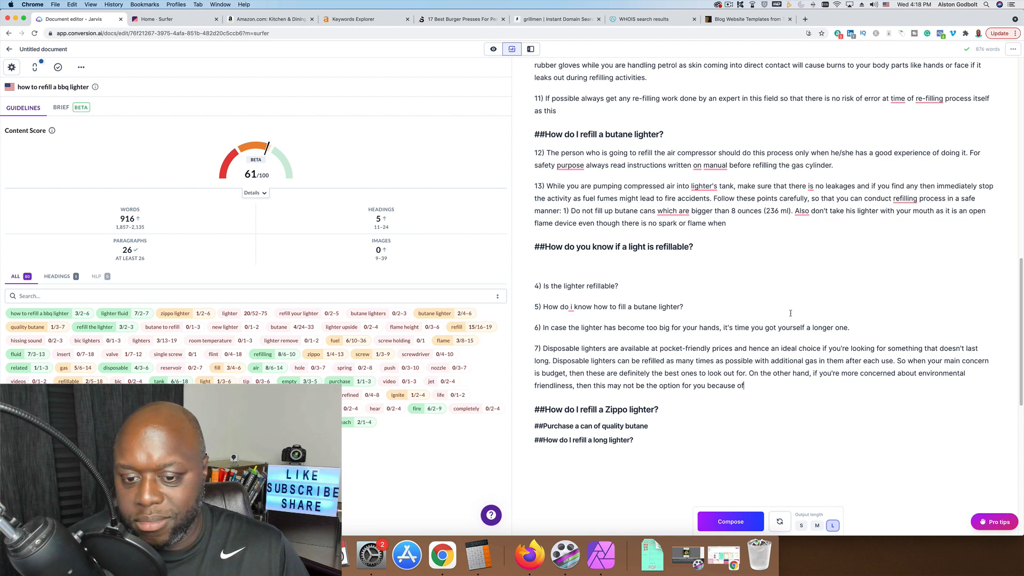
mouse_move(255, 161)
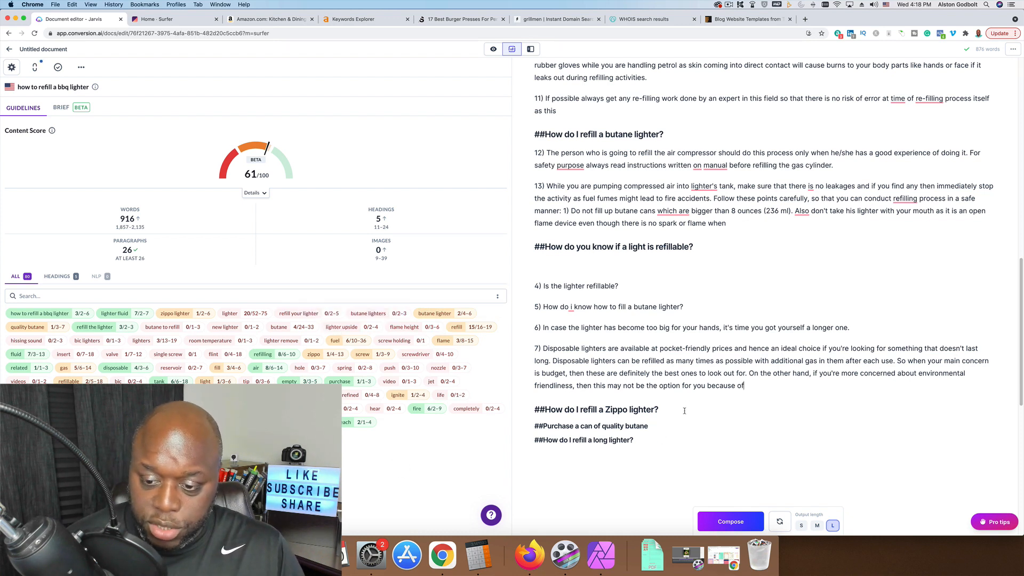
left_click(731, 521)
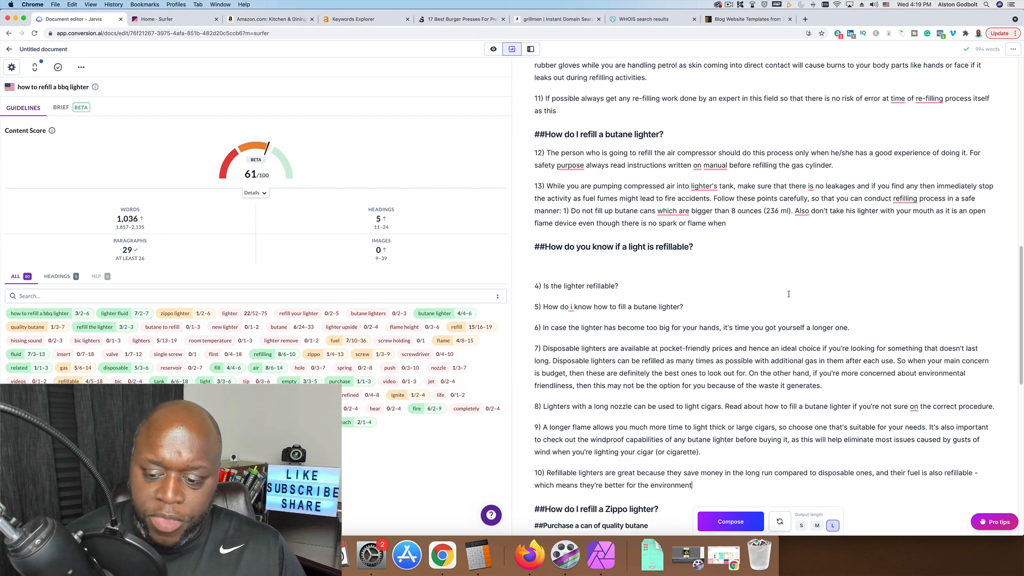
Step: Compose long-length text on a new line below the heading "How do I refill a Zippo lighter?"
scroll(798, 281, "down", 5)
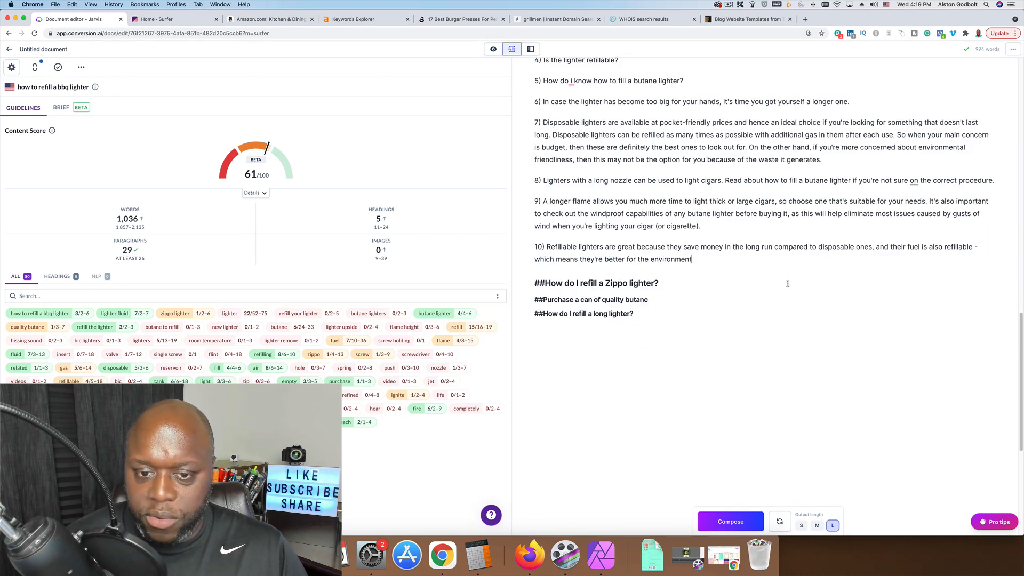
scroll(675, 275, "up", 3)
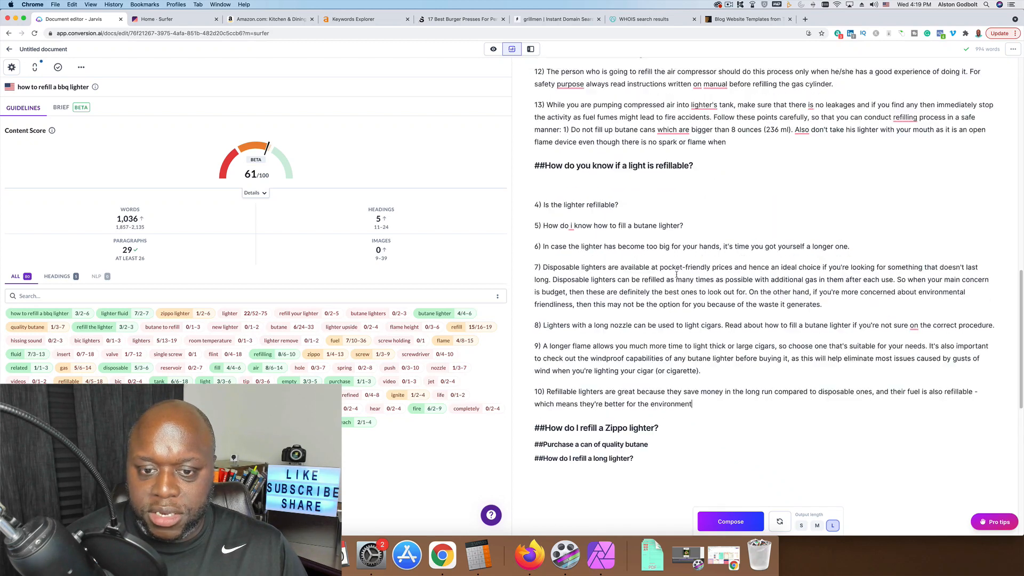
scroll(619, 258, "down", 4)
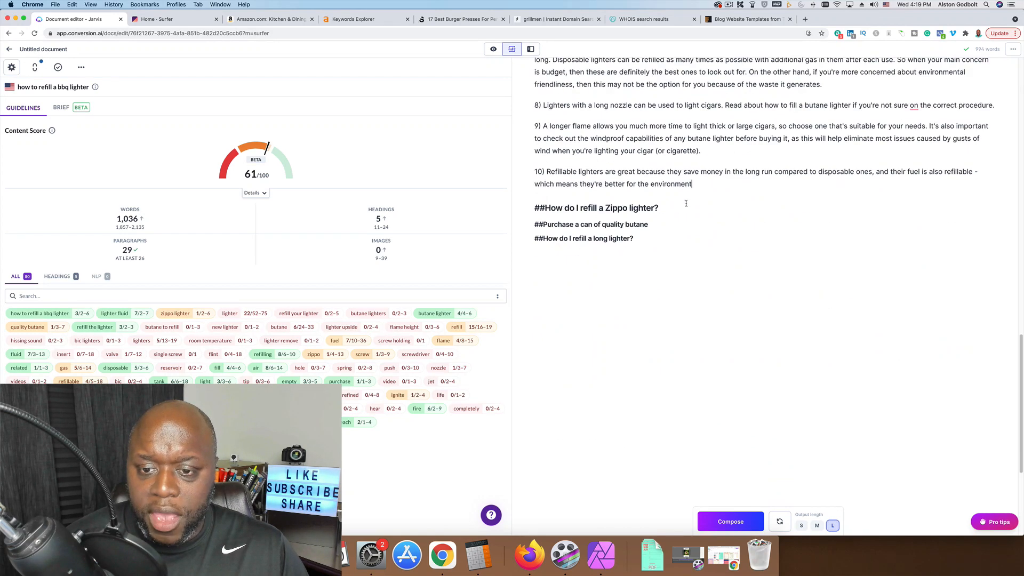
left_click(687, 206)
key("Return")
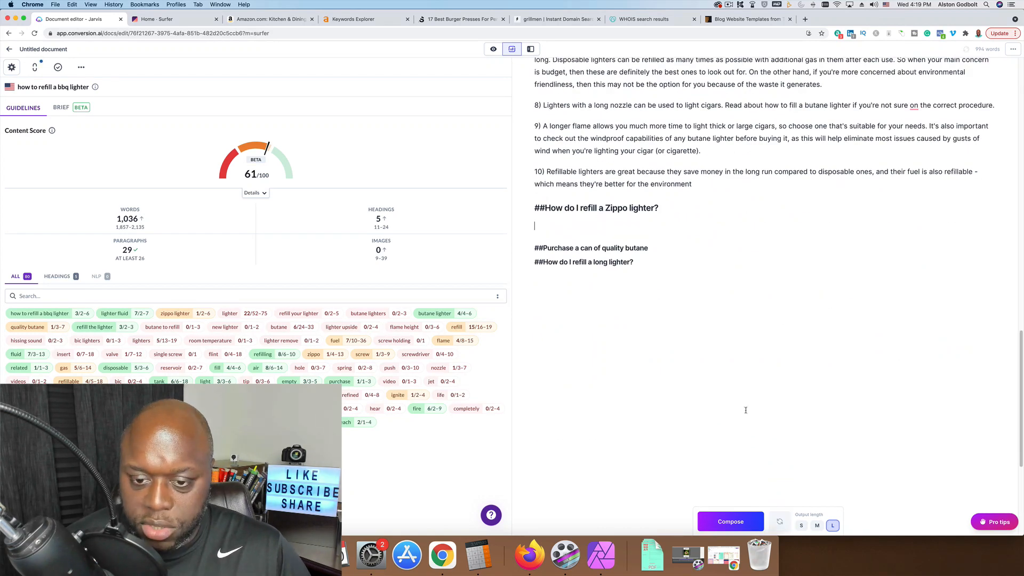
left_click(735, 525)
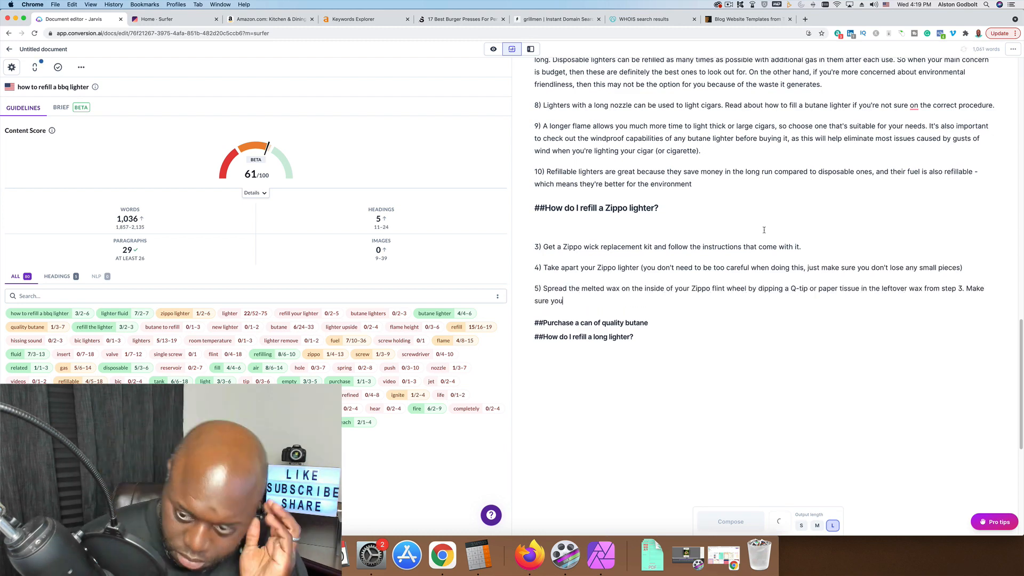
Step: Generate AI text below the heading "Purchase a can of quality butane" and extend it with another output
key("super+j")
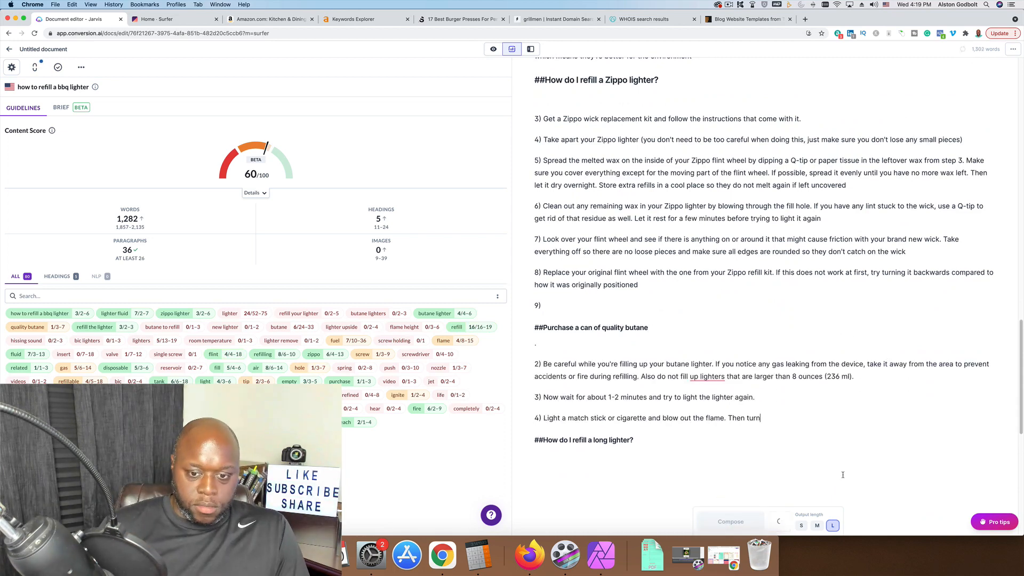
key("super+j")
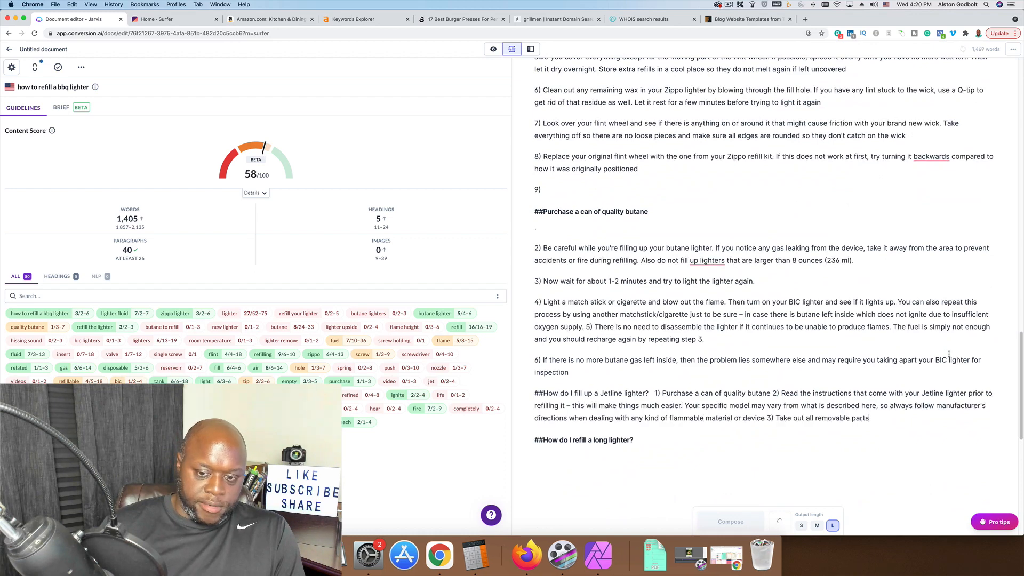
Step: Compose long-length text below the last "How do I refill a long lighter?" heading and look back over the article
key("super+j")
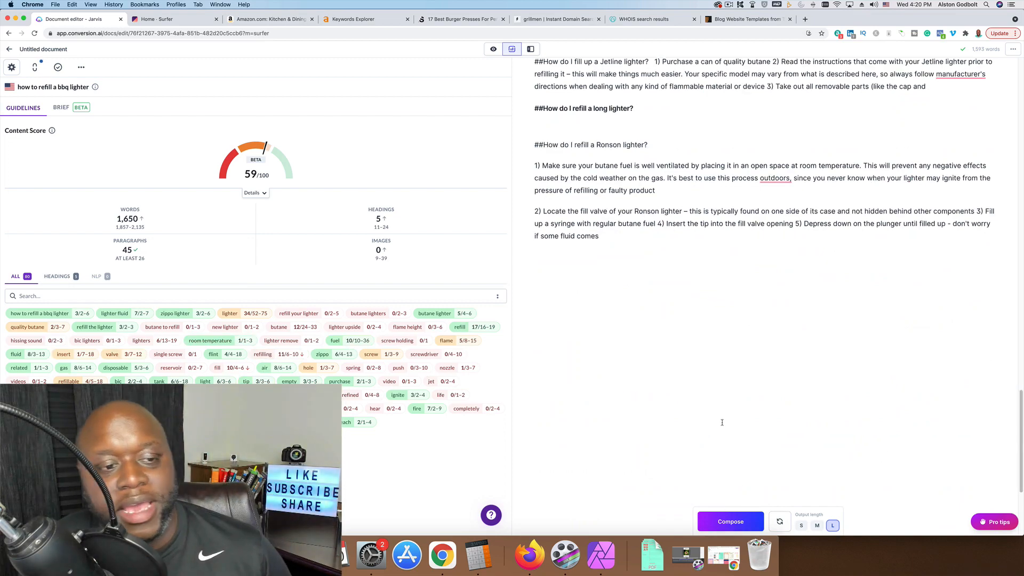
scroll(724, 435, "up", 7)
scroll(724, 431, "down", 3)
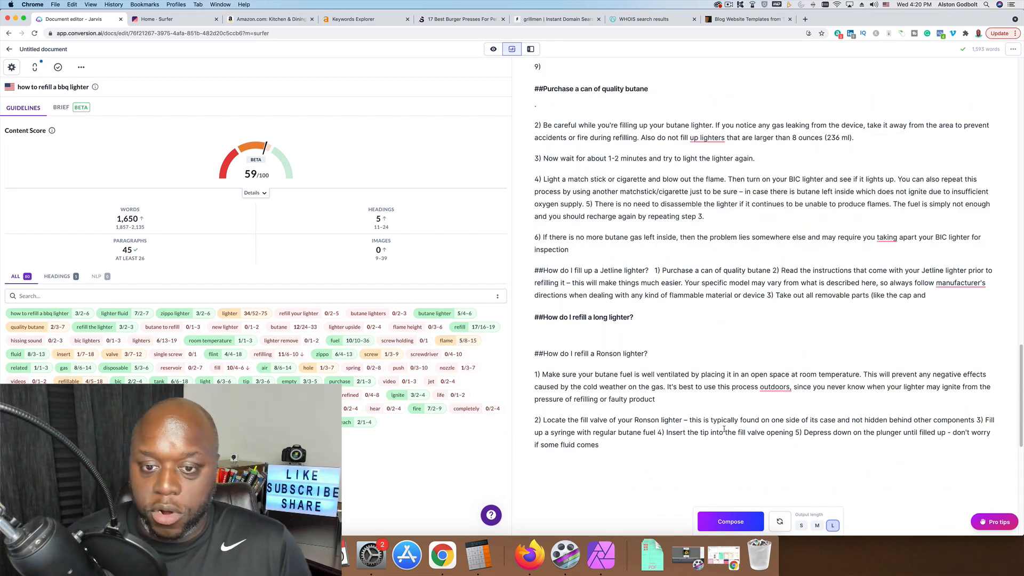
scroll(724, 429, "up", 20)
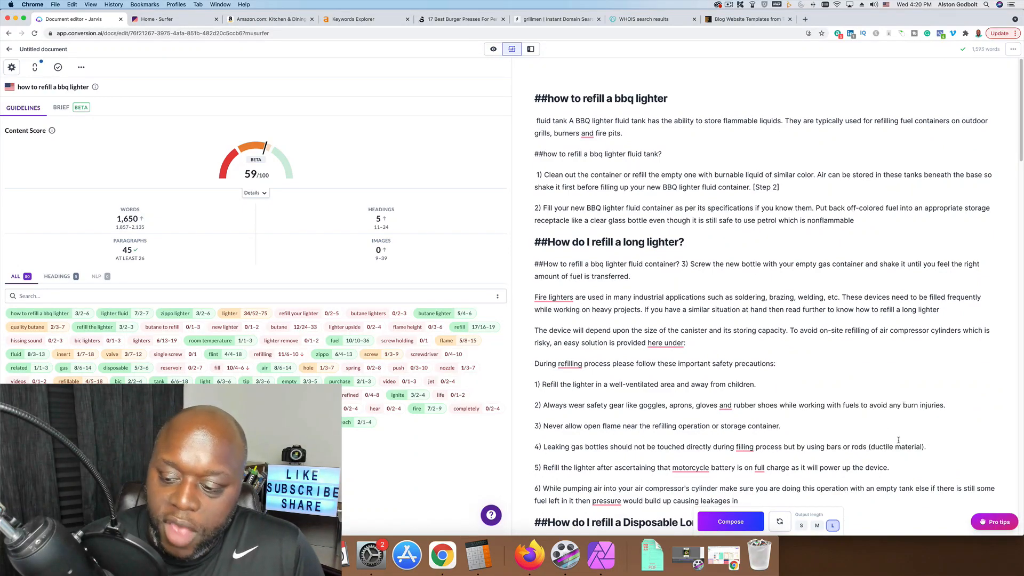
Step: Open the Grammarly suggestions and accept the opening sections' fixes, including "Firelighters", the comma after "hand", "hereunder" and "the refilling process"
scroll(899, 440, "down", 20)
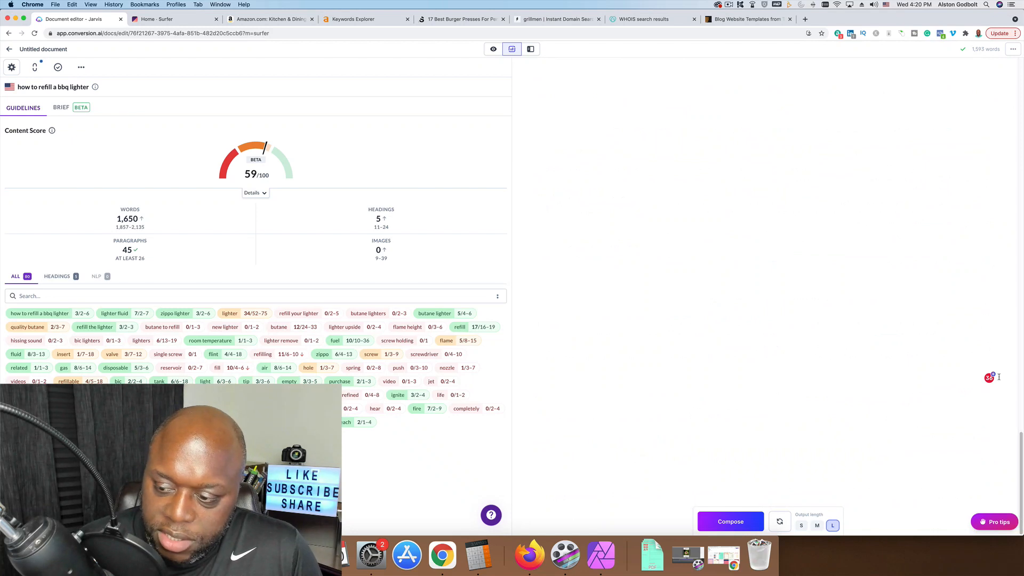
left_click(991, 379)
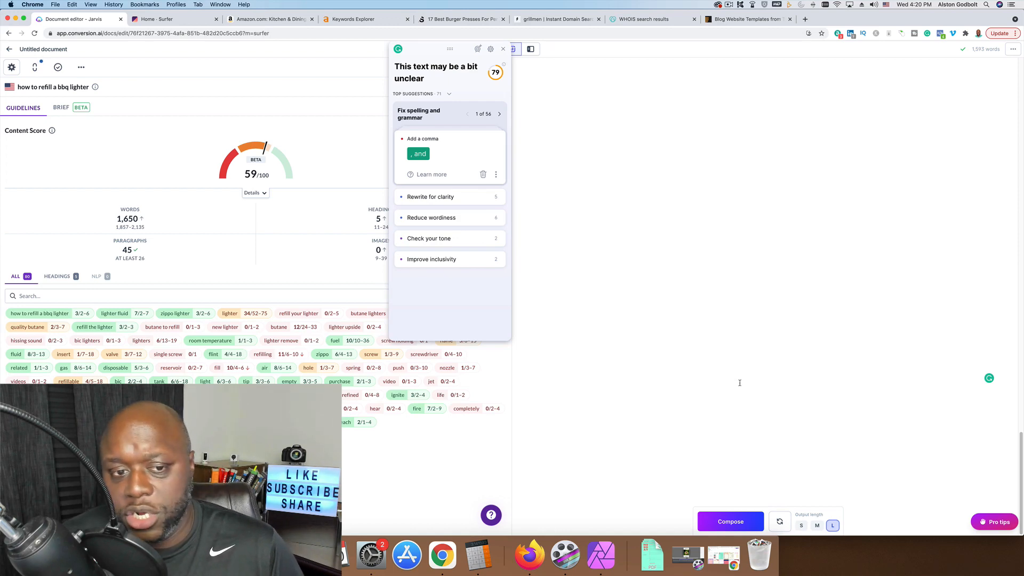
left_click(421, 155)
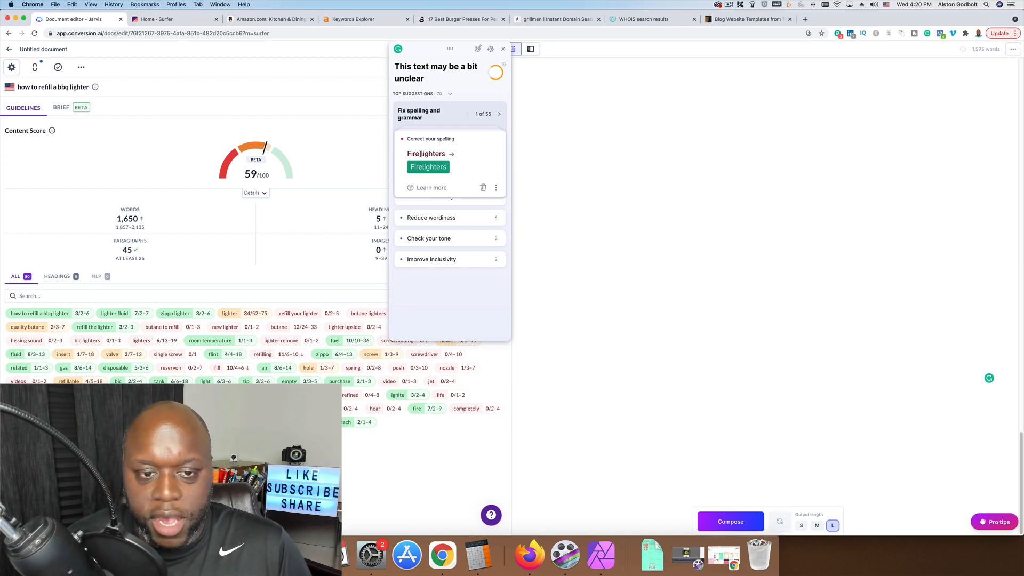
left_click(420, 155)
left_click(418, 157)
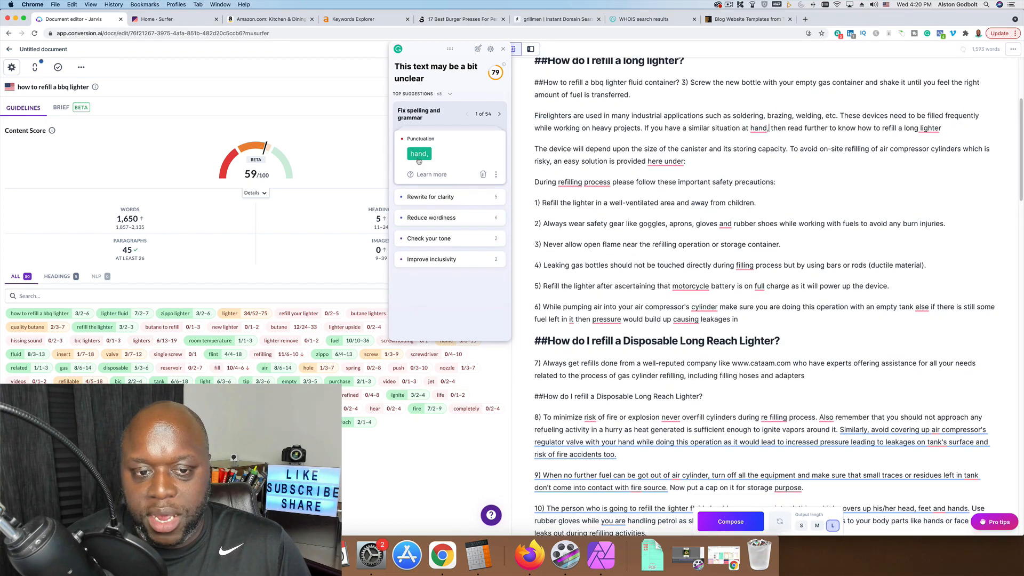
left_click(422, 167)
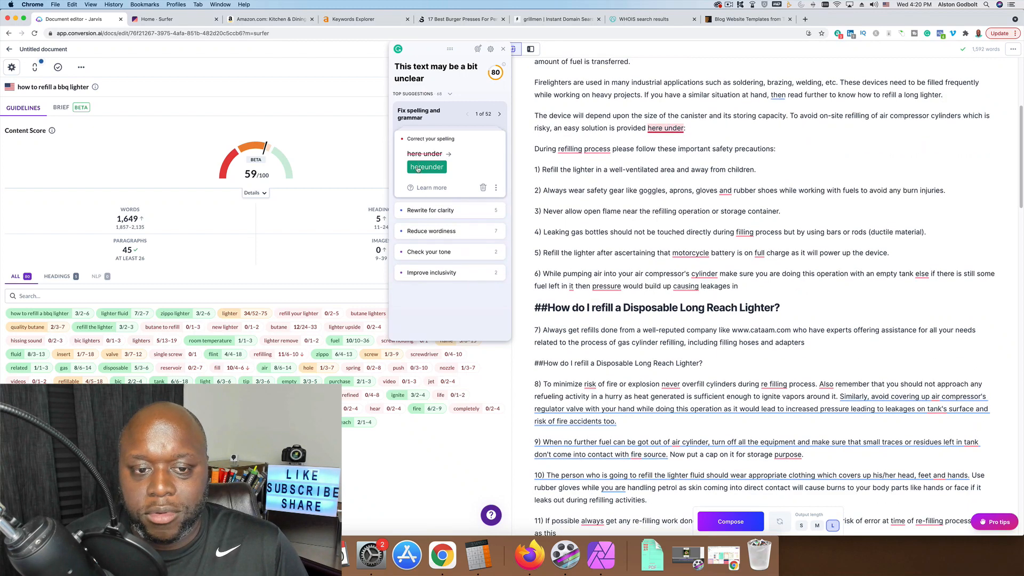
left_click(418, 155)
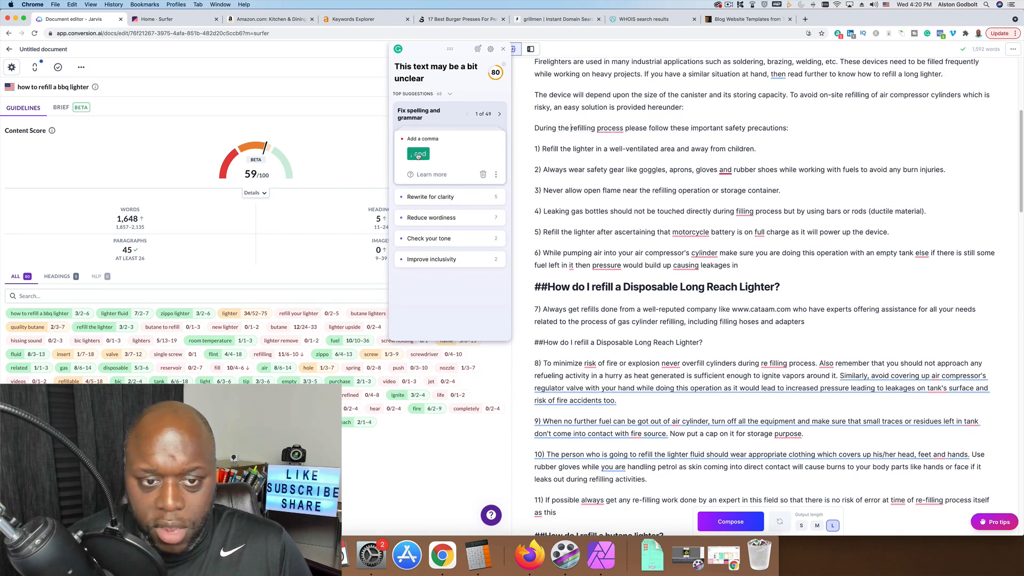
Step: Accept the corrections in safety items 2 to 6, including "the filling", "the motorcycle", "a full charge" and commas after "gloves", "cylinder" and "else"
left_click(419, 155)
left_click(418, 155)
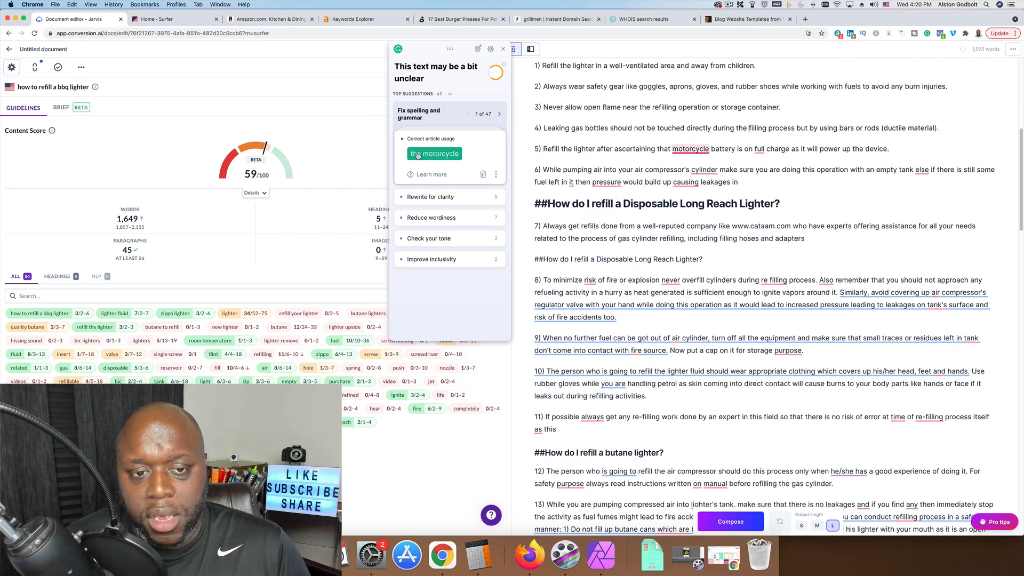
left_click(419, 155)
left_click(418, 155)
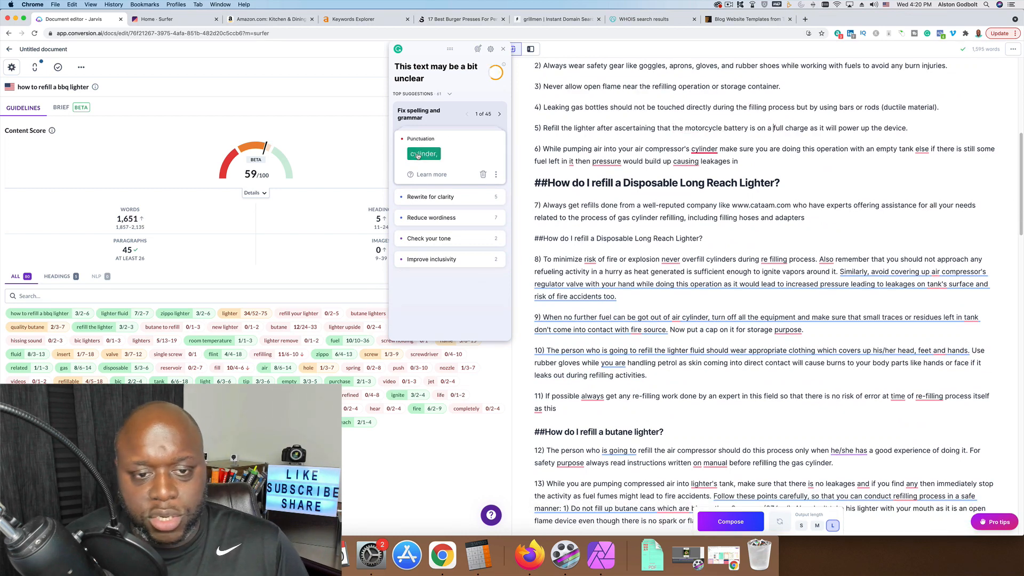
left_click(418, 155)
left_click(419, 155)
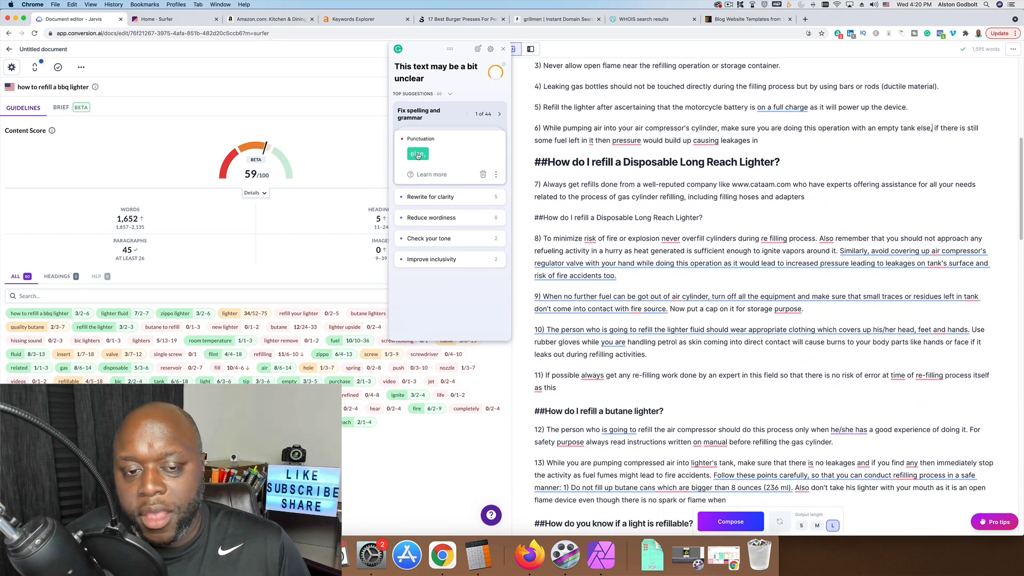
Step: Accept the corrections finishing item 6 and starting item 8, including ", causing", "the risk", ", never", "refilling", "Also," and "the air"
left_click(414, 155)
left_click(414, 155)
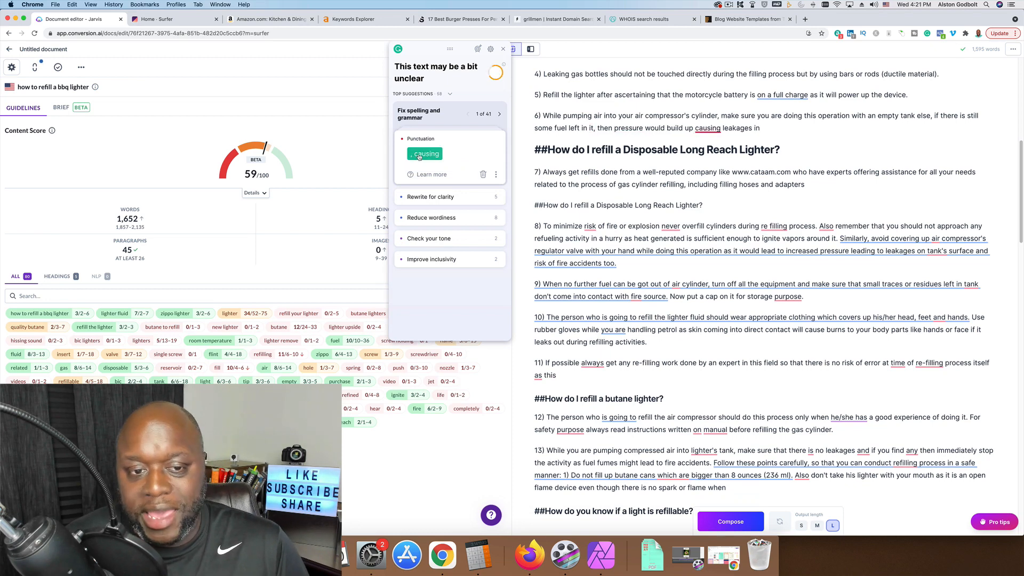
left_click(418, 155)
left_click(419, 155)
left_click(419, 155)
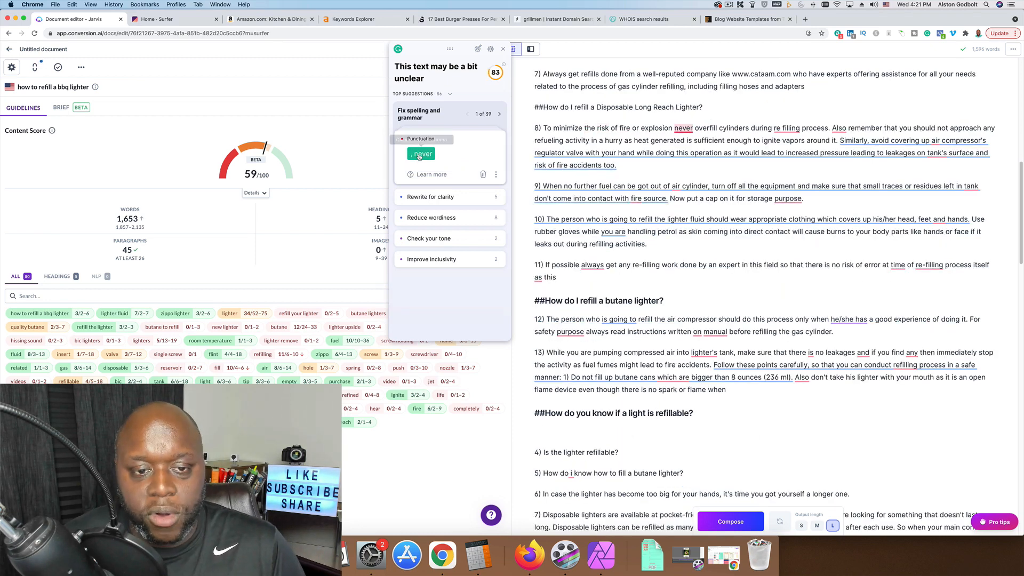
left_click(469, 158)
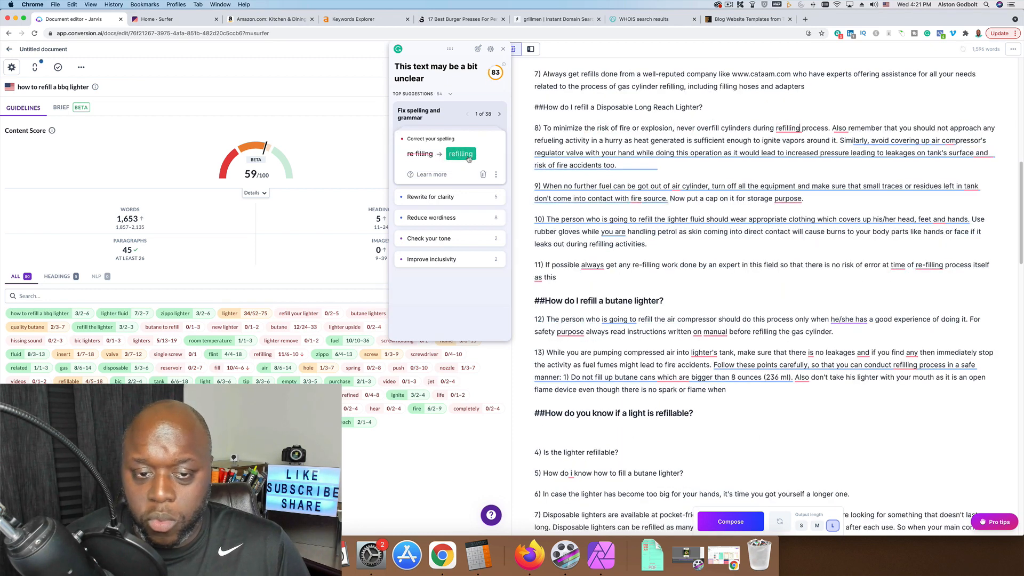
left_click(421, 155)
left_click(422, 155)
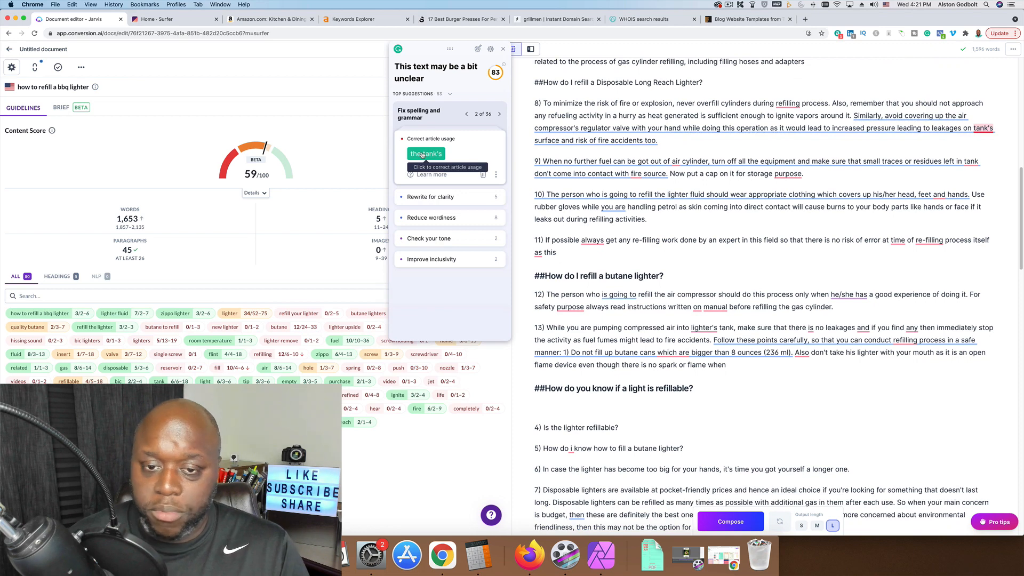
Step: Accept the corrections from item 8 to item 11, including "the tank's", "the air", "the fire source", "storage purposes", "feet, and" and "the time"
left_click(422, 155)
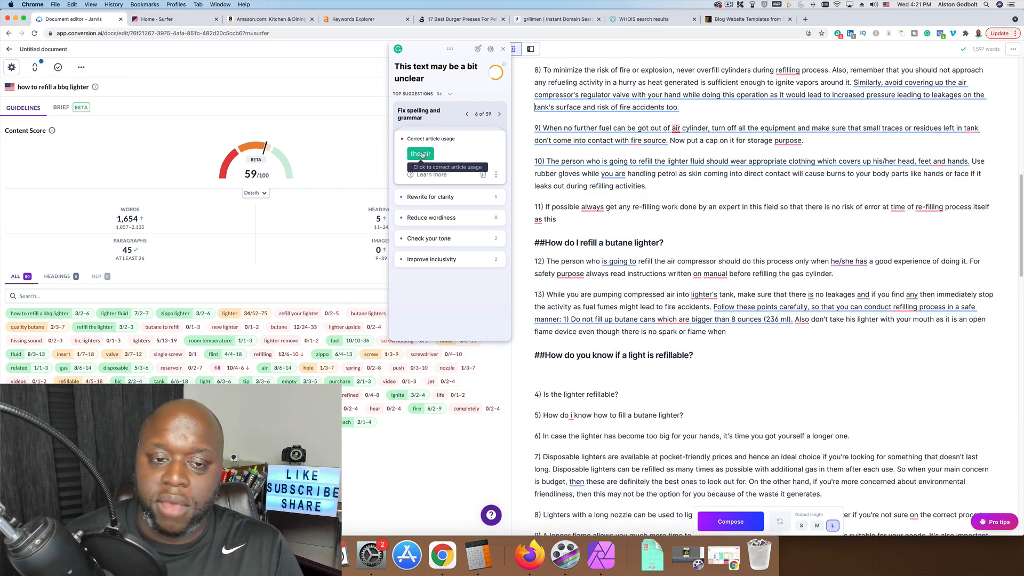
left_click(422, 155)
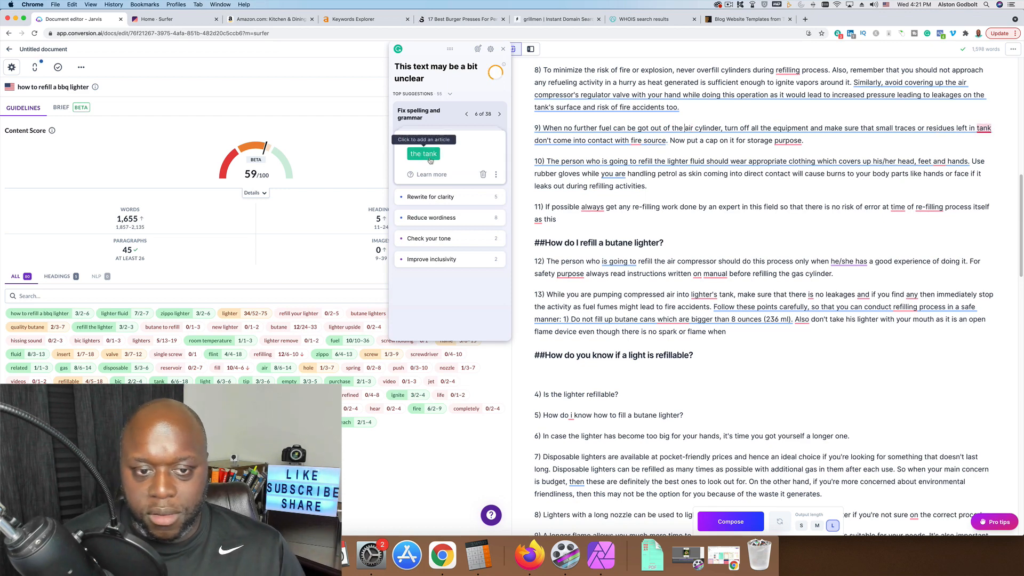
left_click(430, 155)
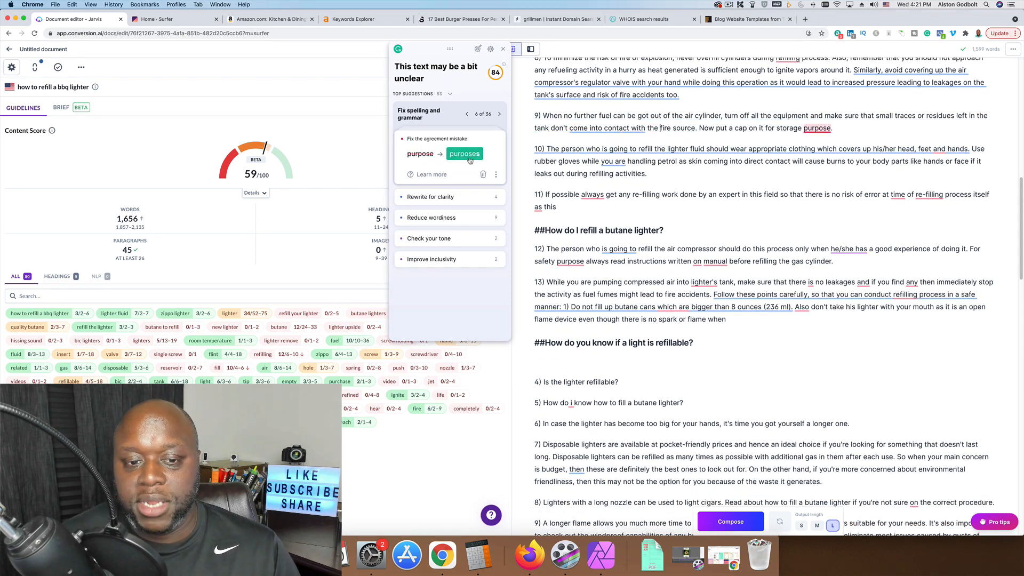
left_click(469, 155)
left_click(426, 155)
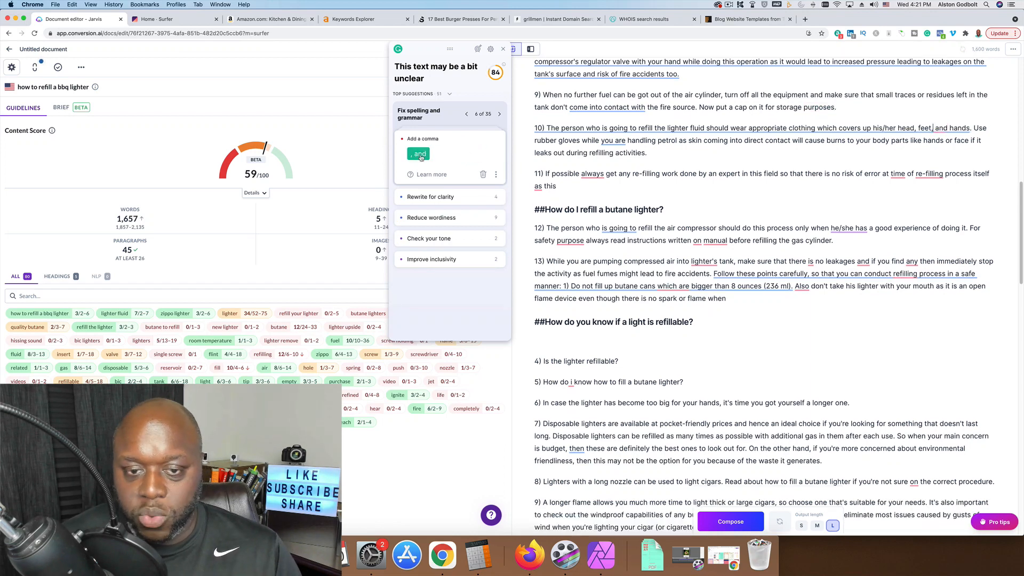
left_click(422, 155)
left_click(421, 154)
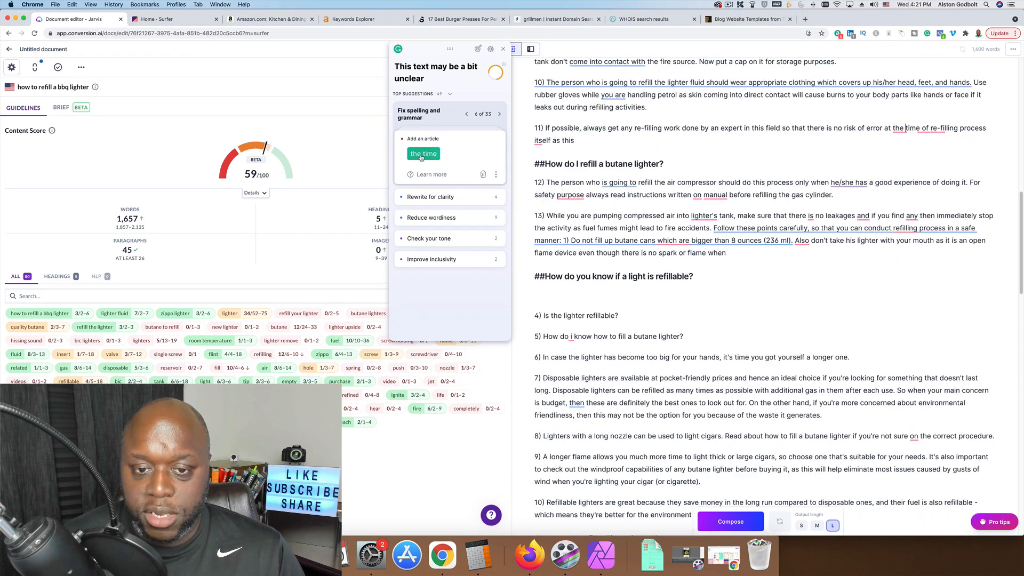
Step: Accept "itself," in item 11, "purposes" and "in" in item 12, and "the lighter's", "are" and "leakages," in item 13
left_click(419, 154)
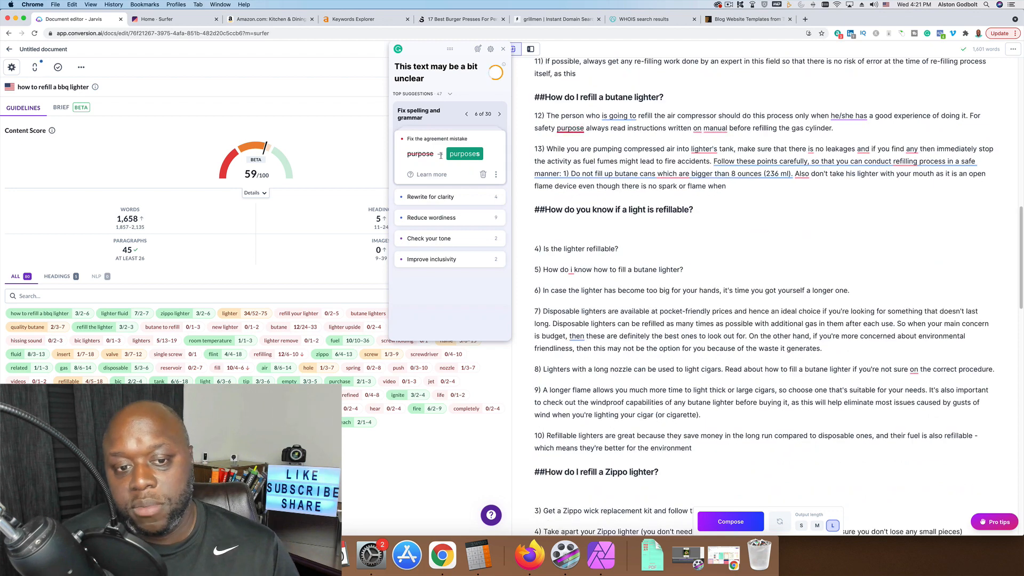
left_click(465, 155)
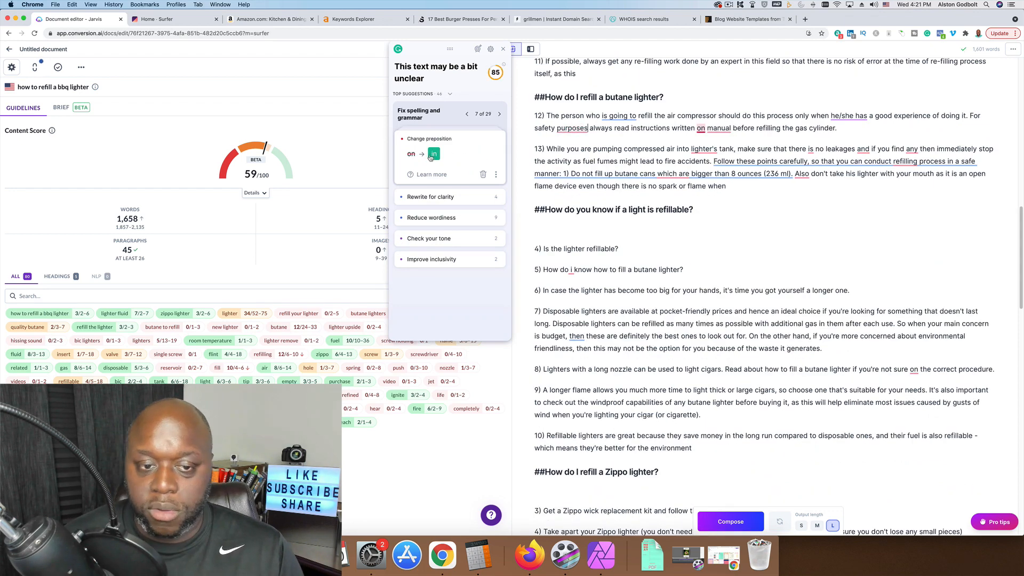
left_click(432, 157)
left_click(432, 155)
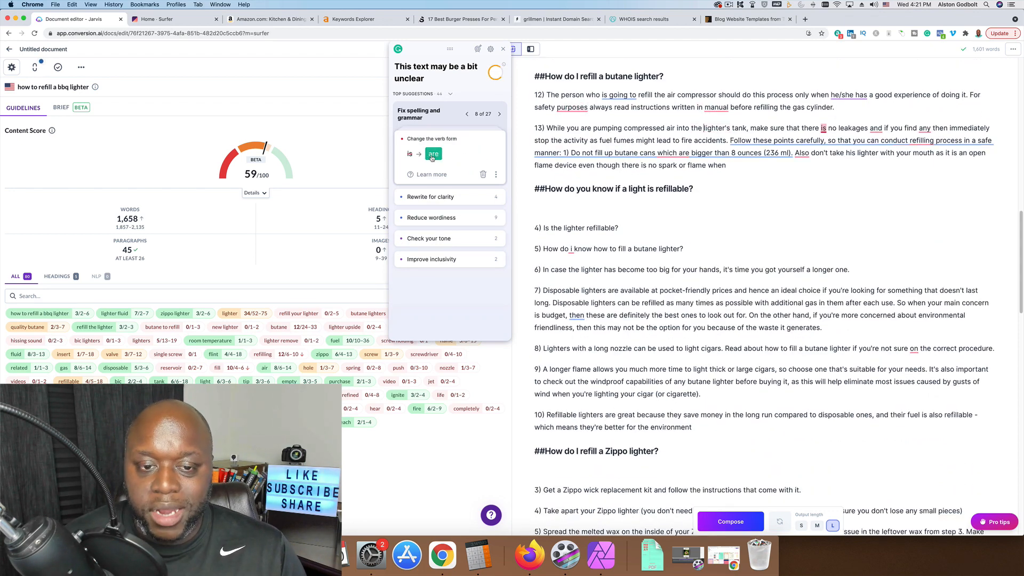
left_click(433, 156)
left_click(418, 154)
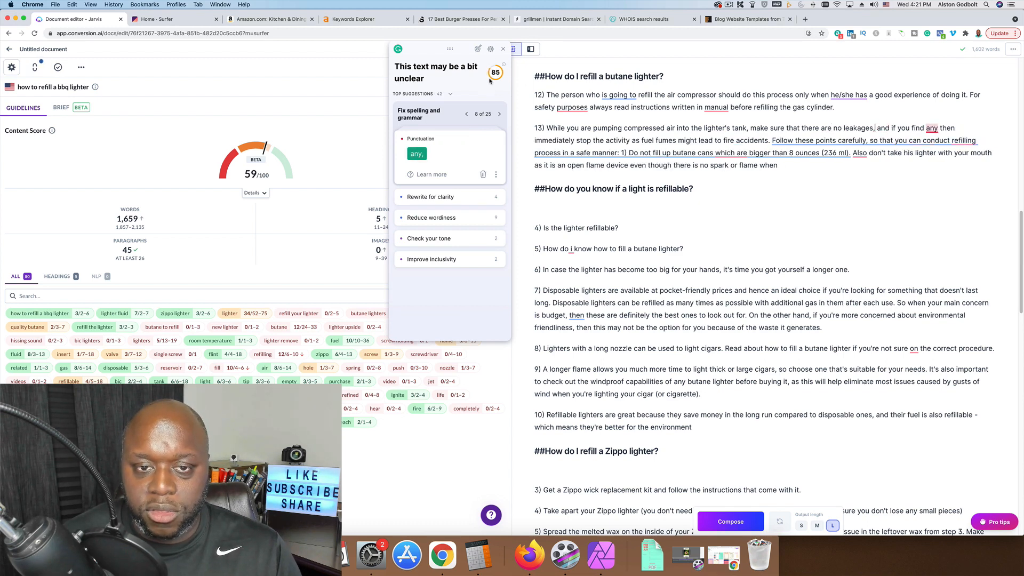
Step: Correct the rest of item 13 with "any,", no comma after "carefully", "the refilling", "that are" and "Also,"
left_click(425, 155)
left_click(434, 156)
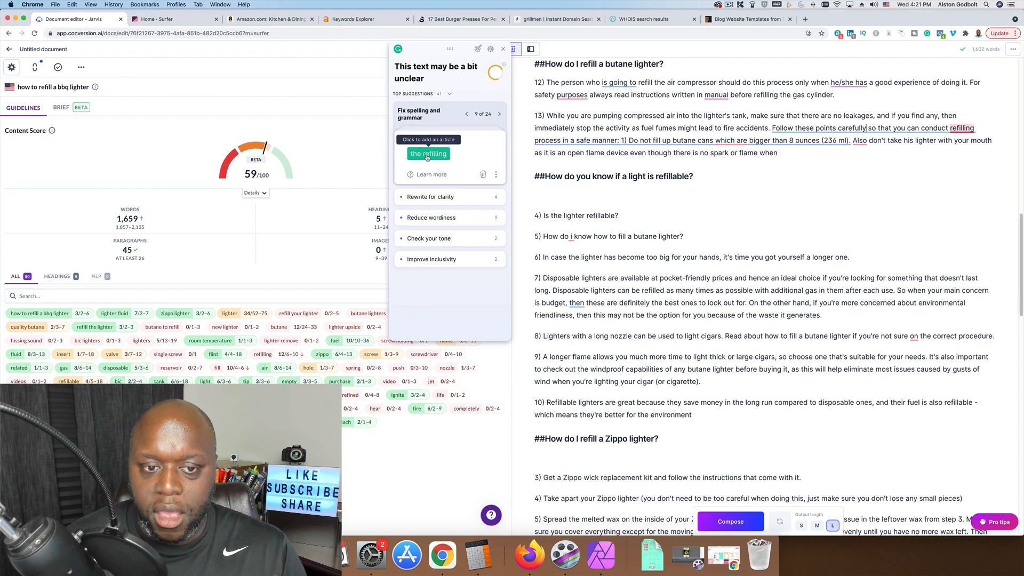
left_click(427, 156)
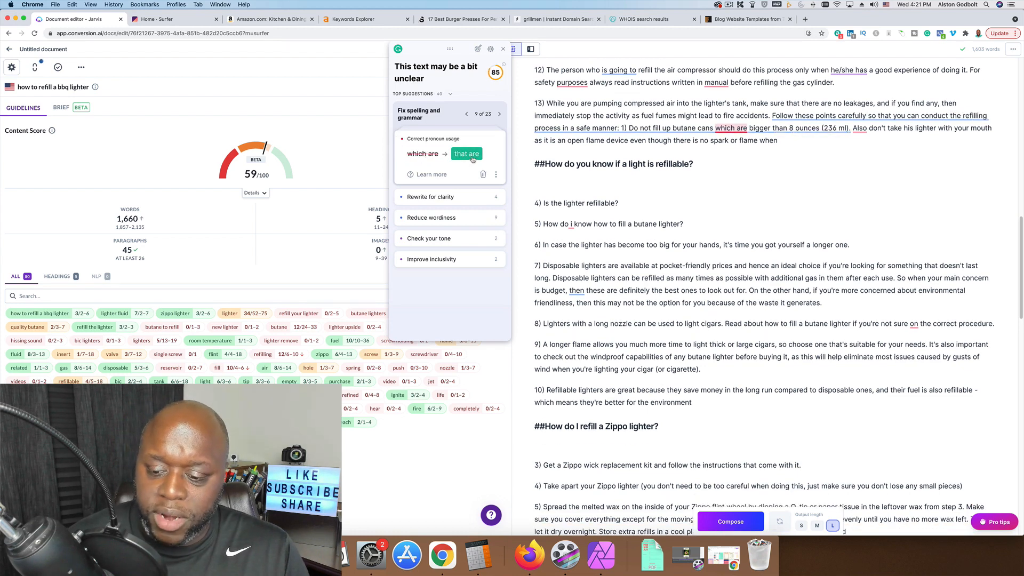
left_click(472, 158)
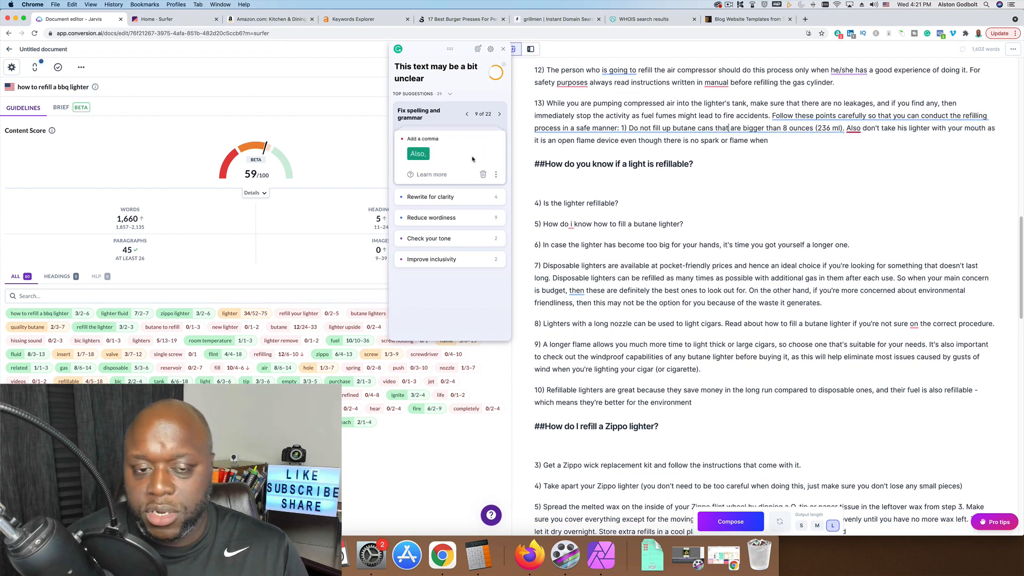
left_click(422, 156)
Step: Accept the refillable-light and Zippo section fixes: capital "I", "sure about", commas before "so", and the suggested replacement for "backwards"
left_click(428, 155)
left_click(436, 156)
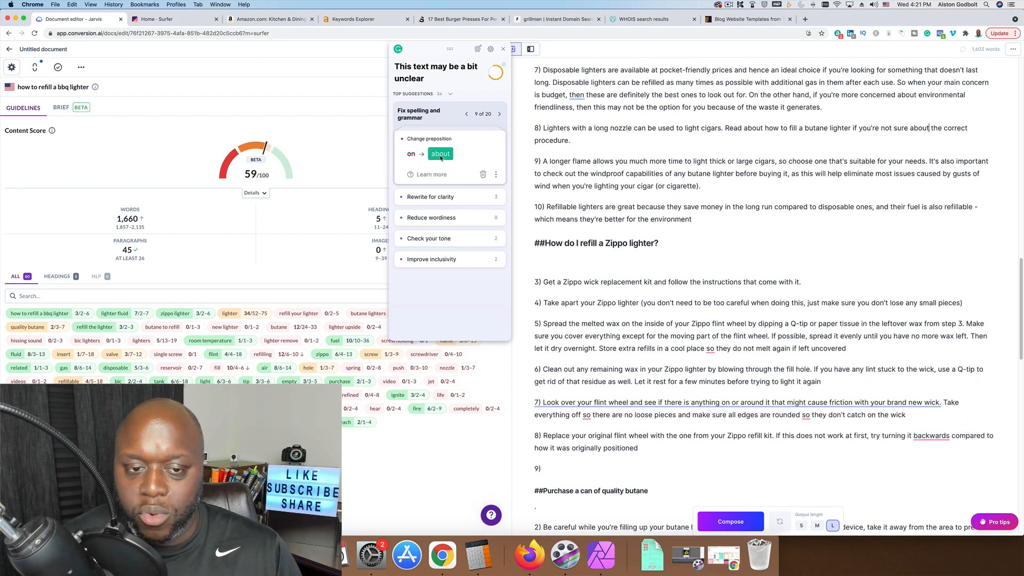
left_click(422, 156)
left_click(422, 156)
left_click(420, 155)
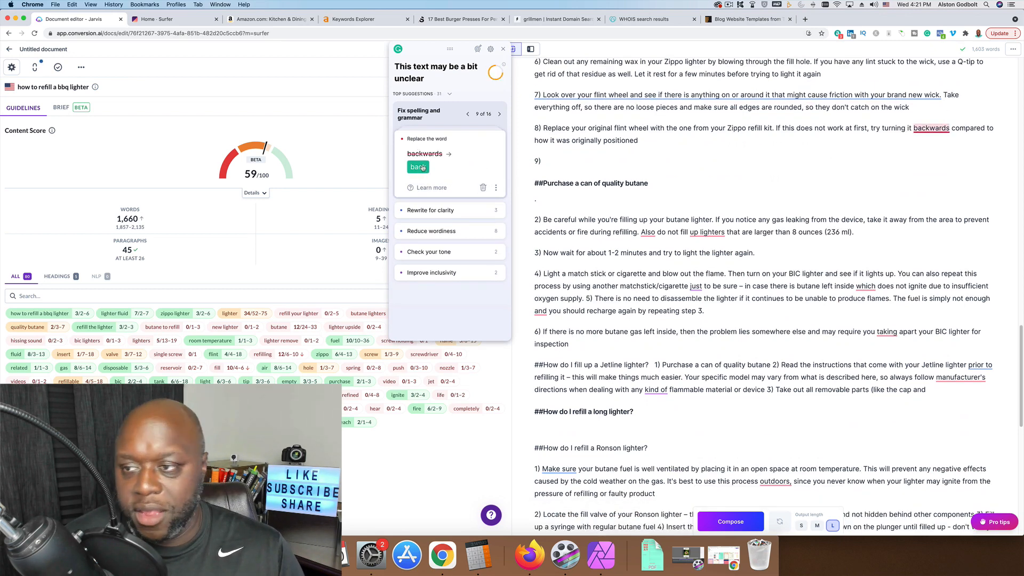
left_click(420, 169)
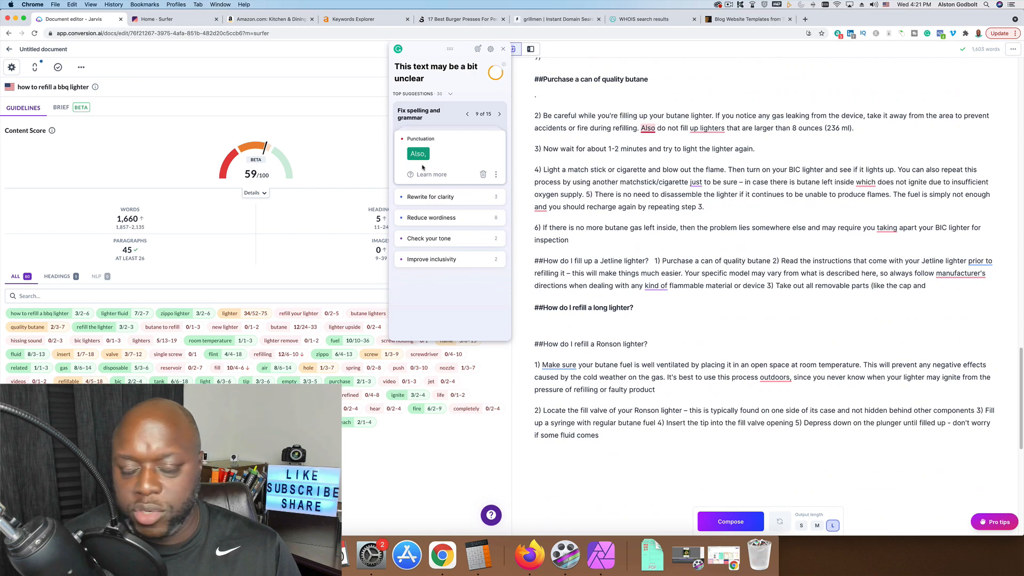
Step: Accept the butane and Ronson section corrections, including "Also,", ", which", ", and", "to take" and removing the comma after "outdoors"
left_click(419, 155)
left_click(425, 154)
left_click(423, 154)
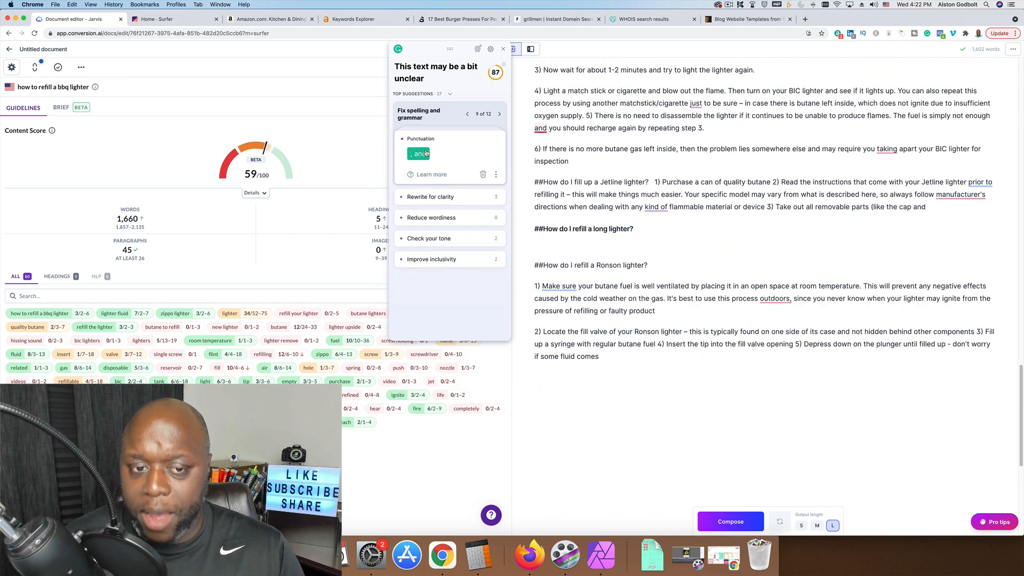
left_click(426, 153)
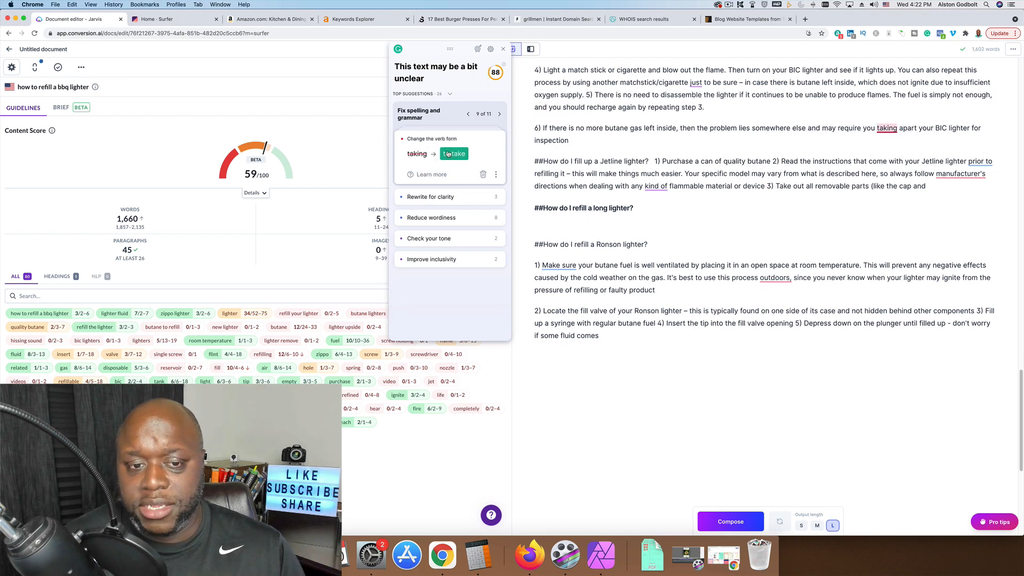
left_click(427, 154)
left_click(447, 155)
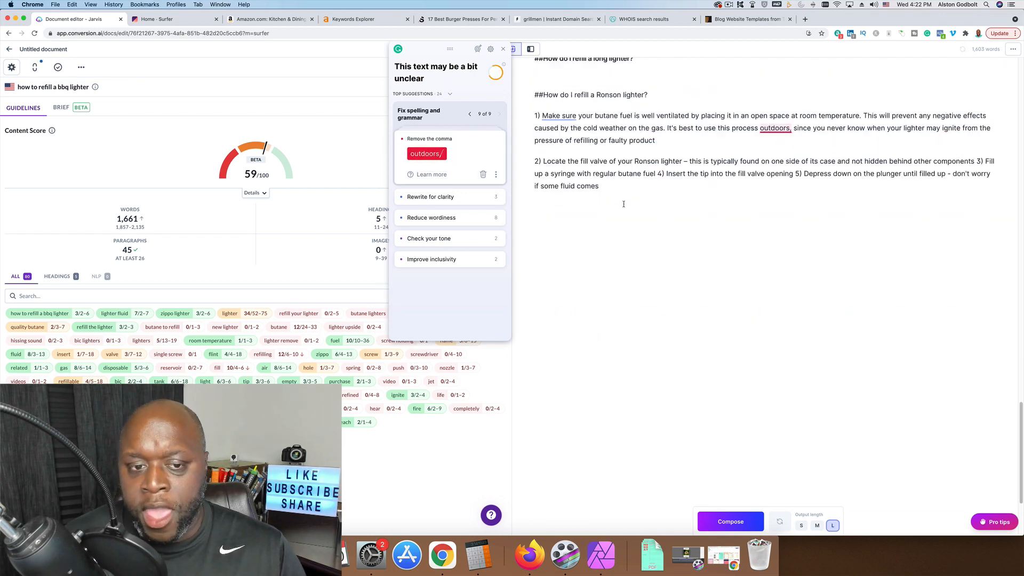
left_click(410, 154)
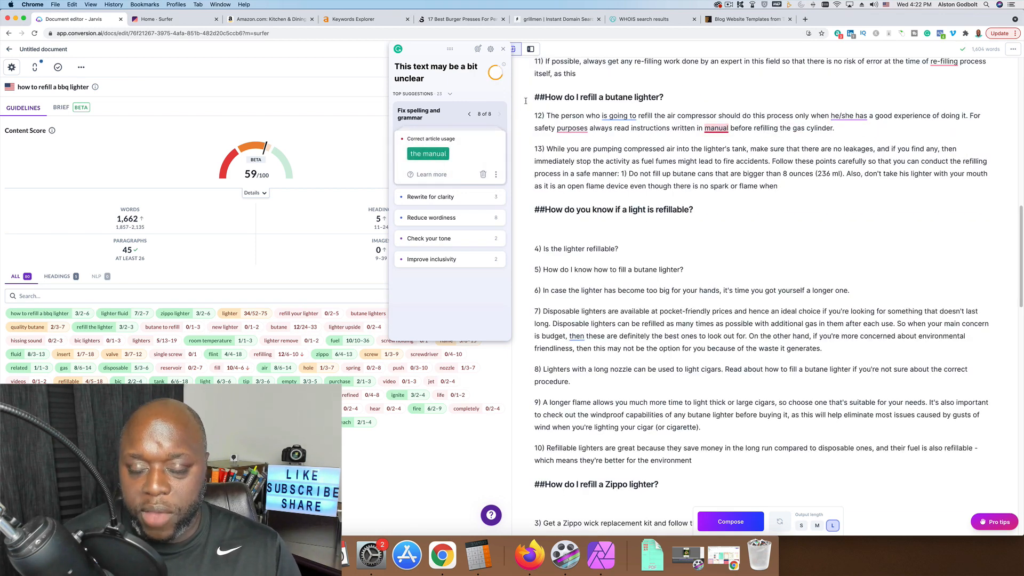
Step: Accept the grammar fixes "the manual" and "purposes," in item 12 and "the re-filling" in item 11
left_click(427, 154)
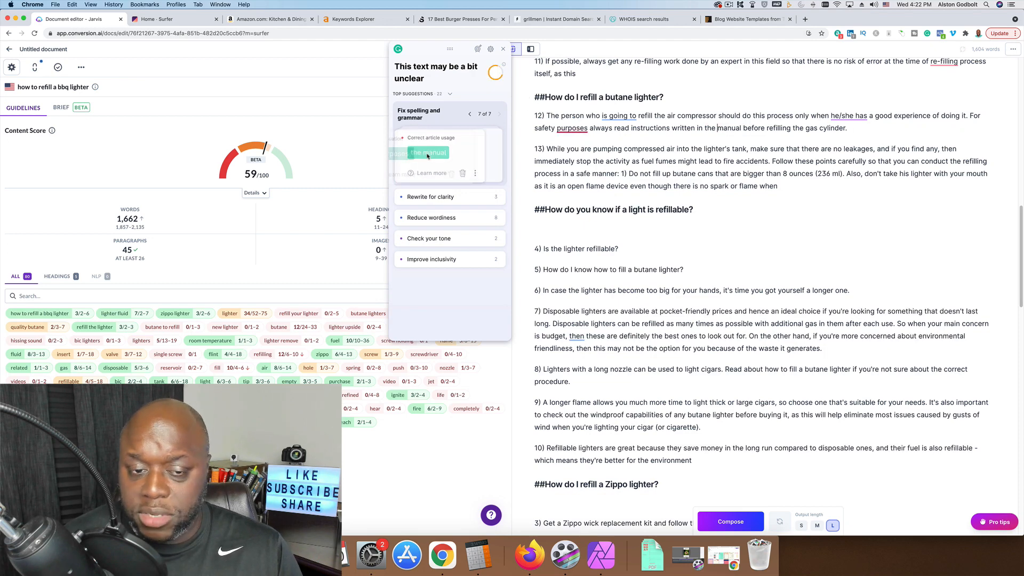
left_click(429, 155)
left_click(430, 155)
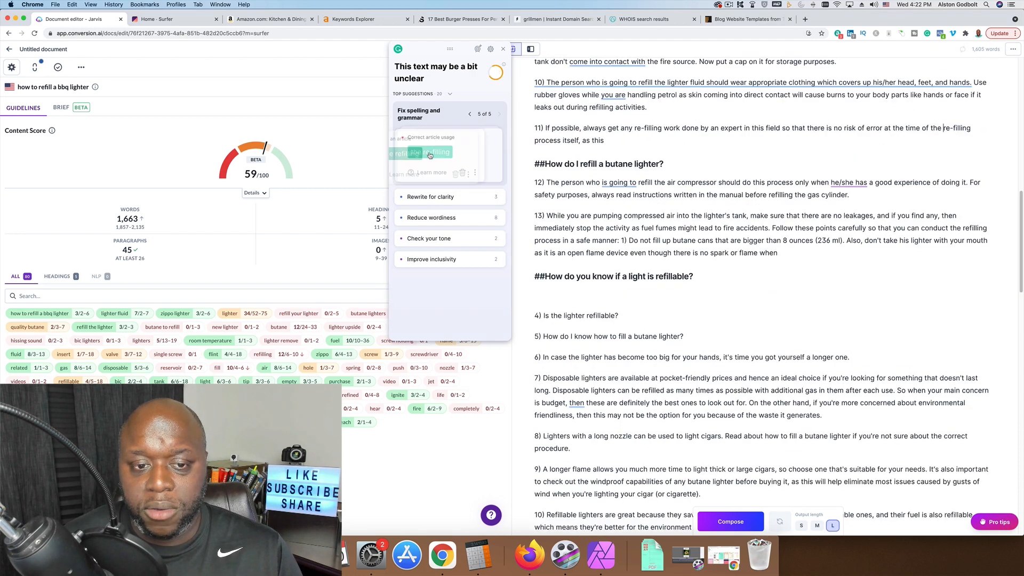
Step: Accept the remaining grammar fixes, including "the pressure", "build-up" and a new sentence at "If" in item 6, plus the comma after "process"
left_click(432, 154)
left_click(464, 154)
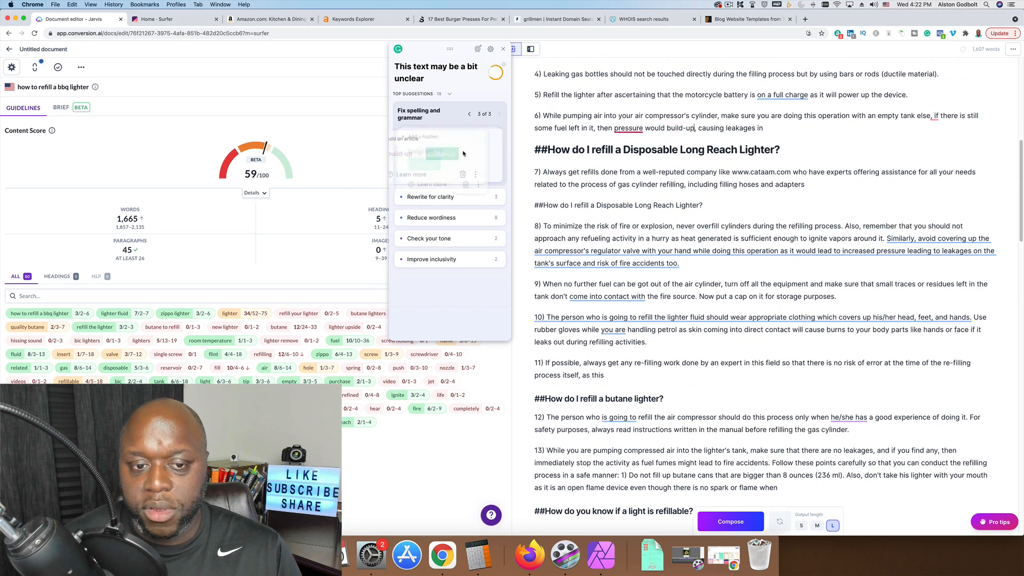
left_click(451, 154)
left_click(453, 151)
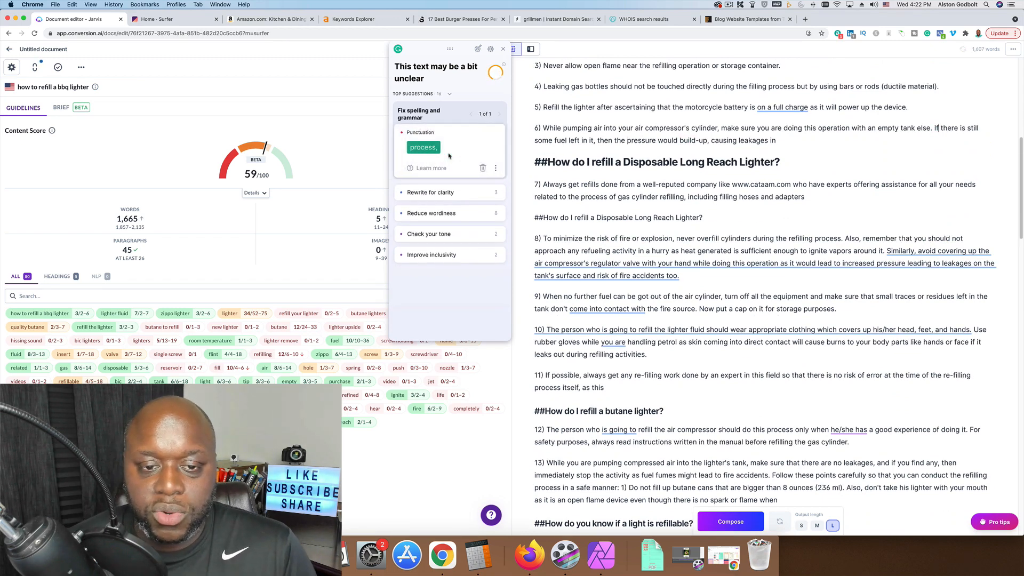
left_click(471, 151)
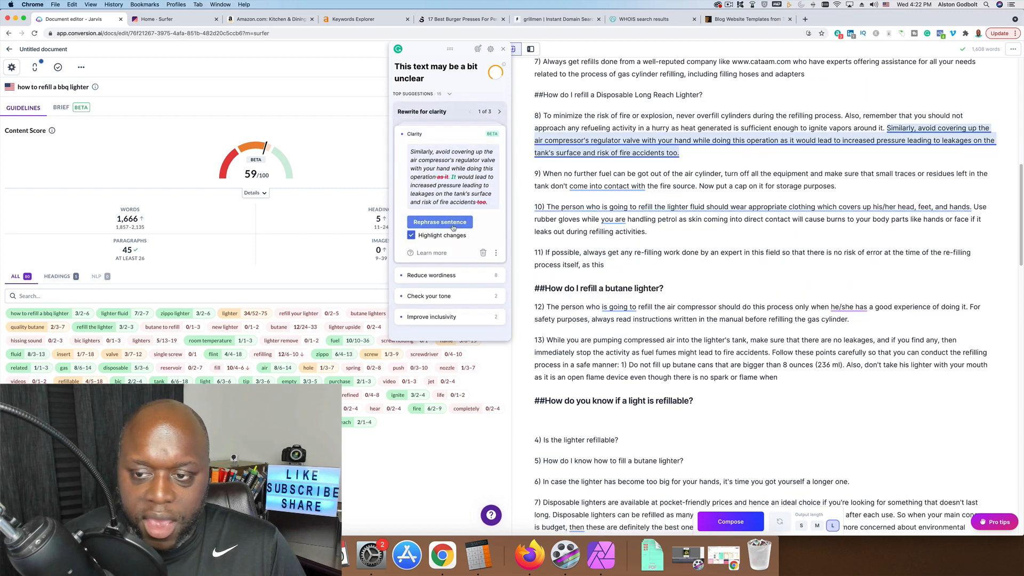
Step: Accept the clarity rewrites of the "Similarly" sentence in item 8, the first sentence of item 10 and the flint-wheel sentence in Zippo item 7
left_click(453, 225)
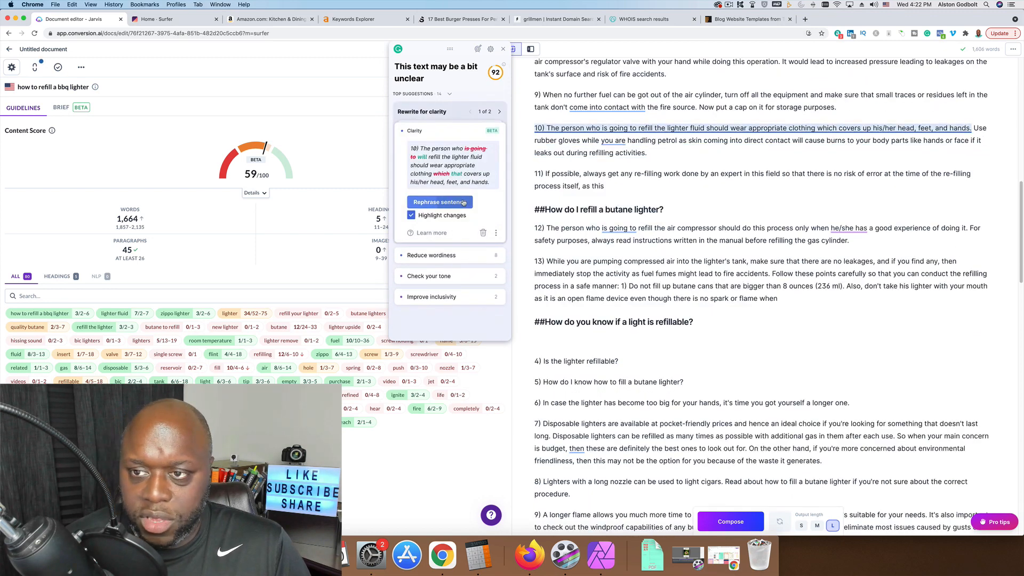
left_click(464, 203)
left_click(451, 199)
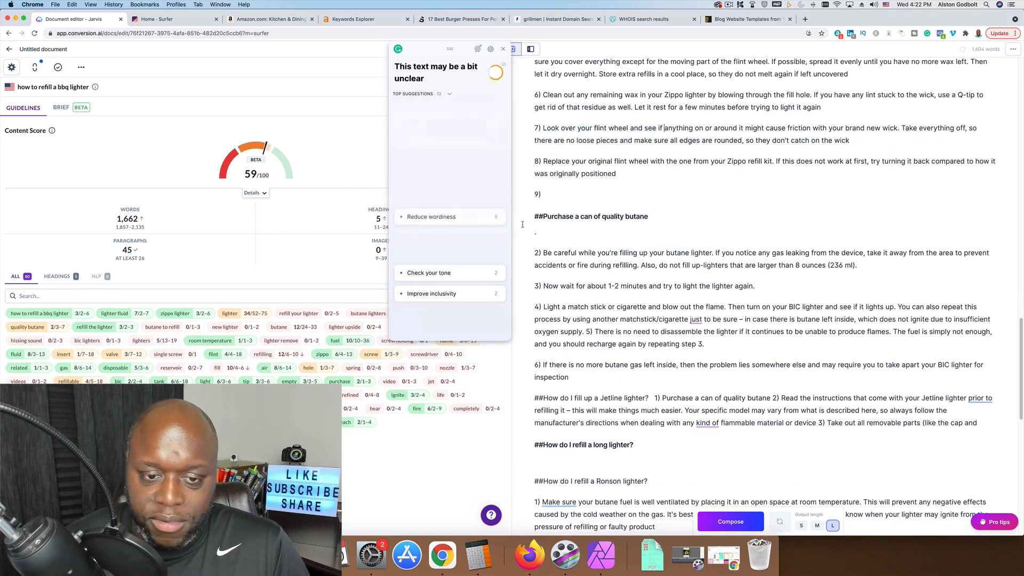
Step: Accept the conciseness fixes, including "will" in item 12, no "then" after "budget,", "contact" in item 9 and "fully charged" in item 5
left_click(420, 150)
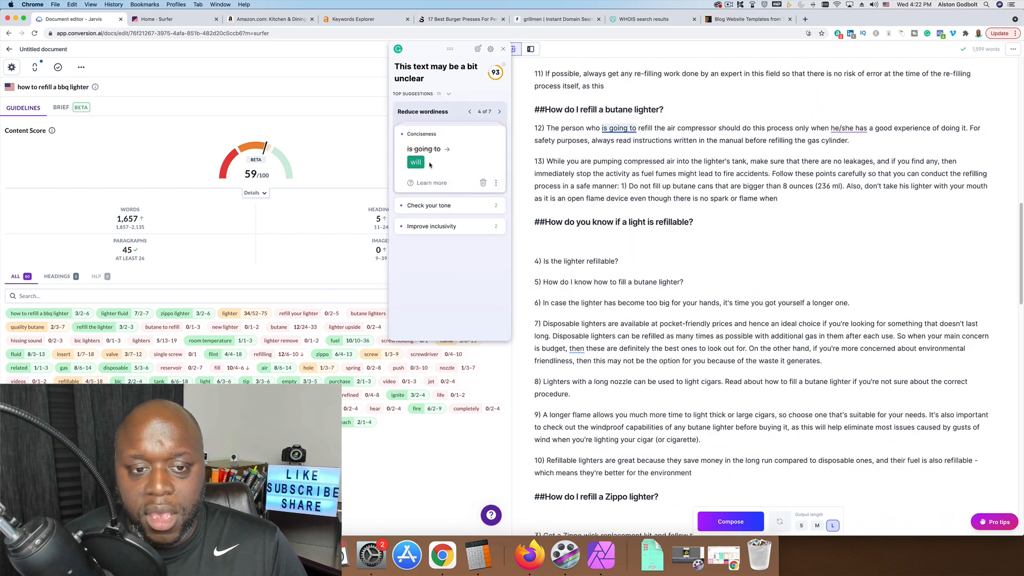
left_click(417, 163)
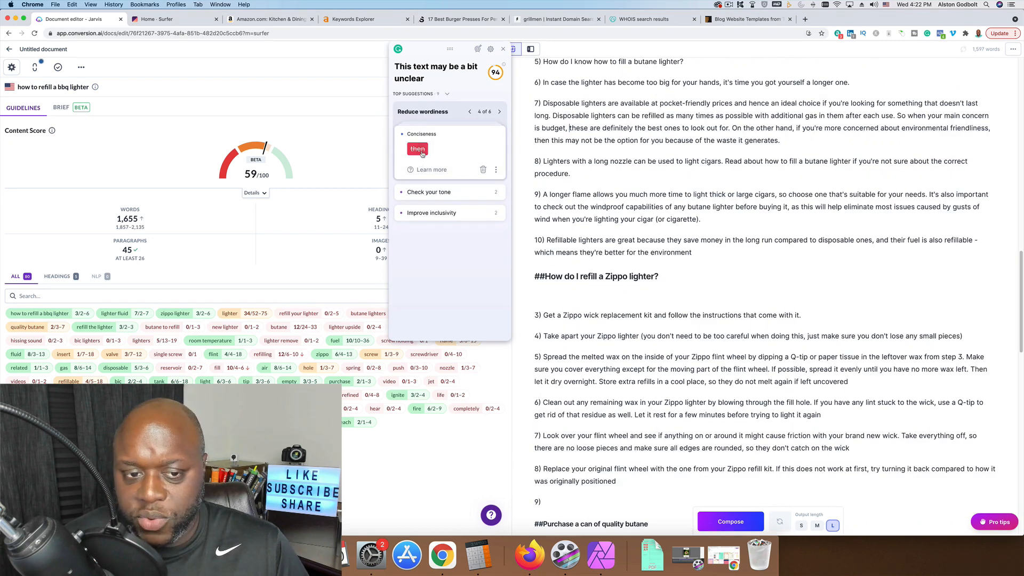
left_click(418, 150)
left_click(421, 162)
left_click(424, 163)
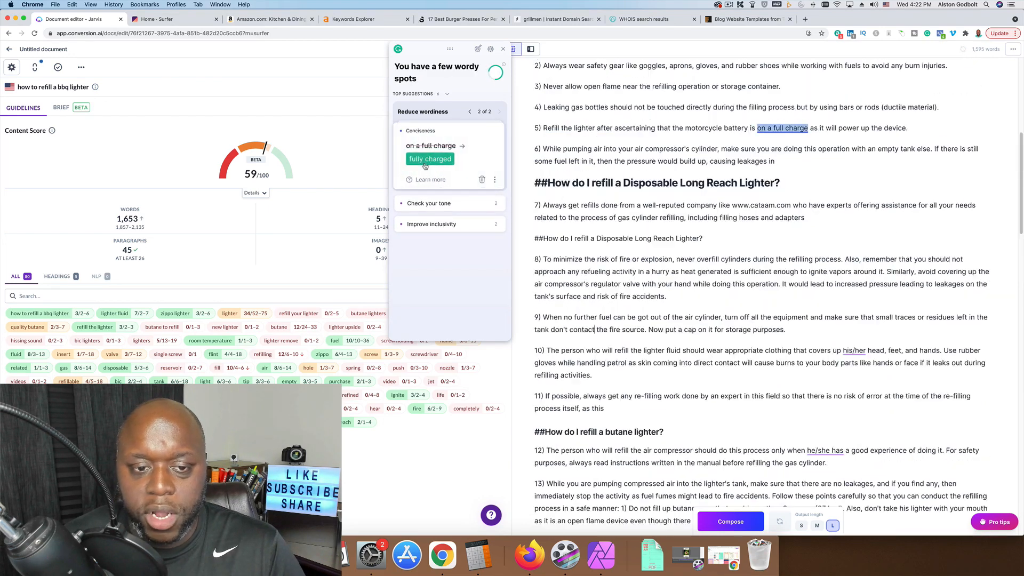
left_click(425, 162)
Step: Accept the tone suggestions removing "just" before "read further" and "to be sure", and "kind of" before "flammable material"
left_click(417, 144)
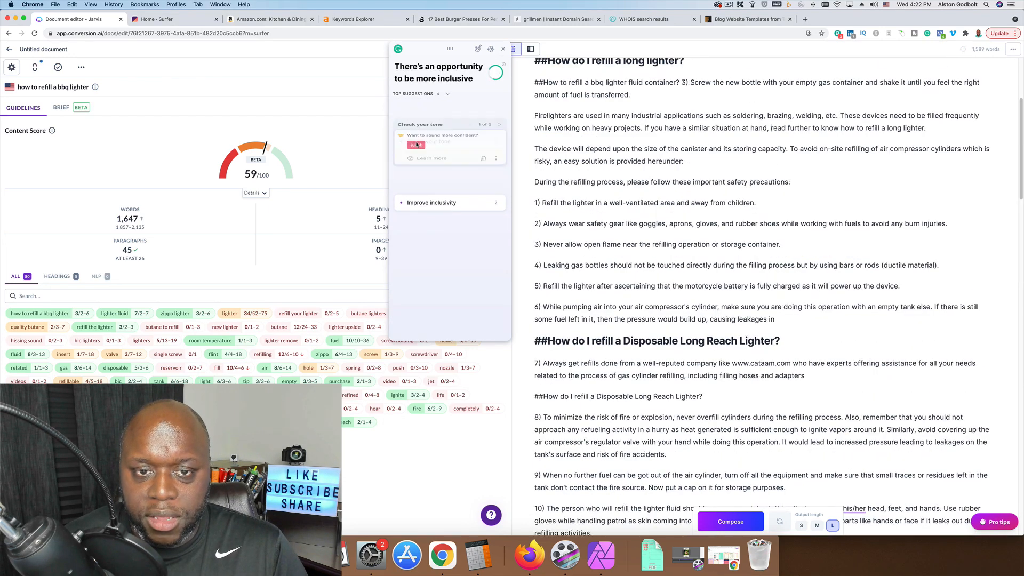
left_click(416, 146)
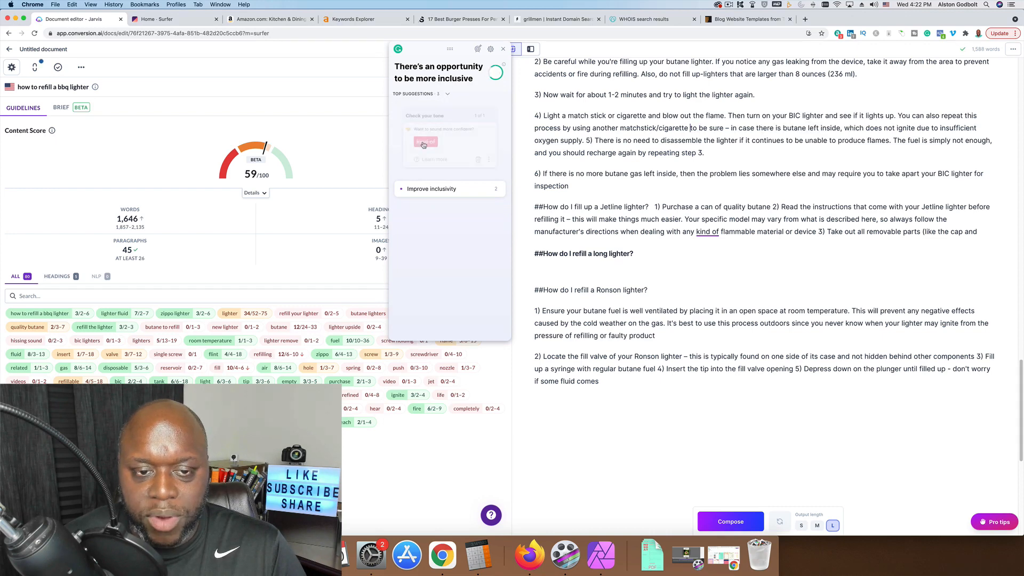
left_click(423, 163)
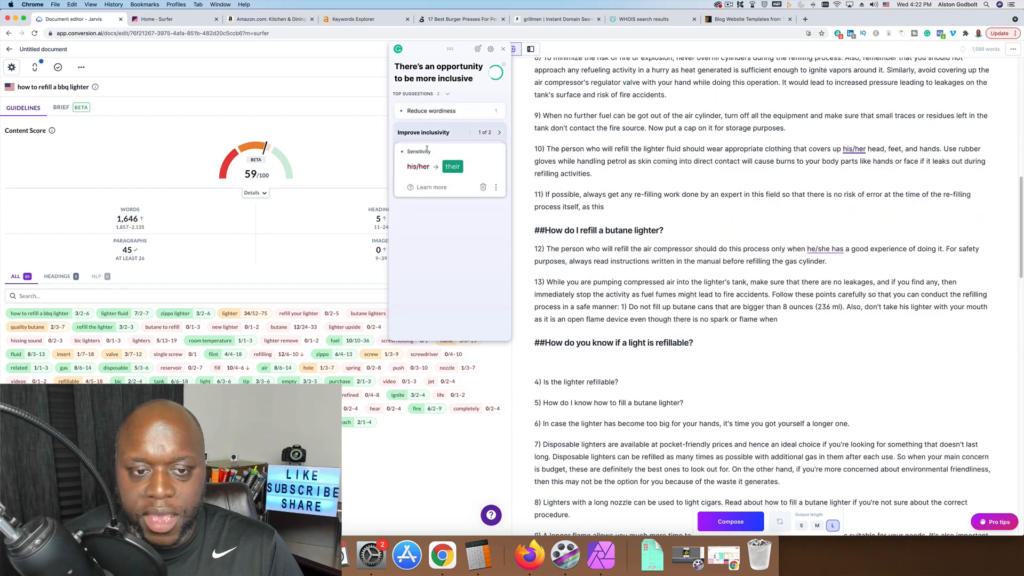
Step: Revise items 10 and 12 with "their", "they have" and "covering", and accept the "only do this process" rephrasing of item 12
left_click(453, 167)
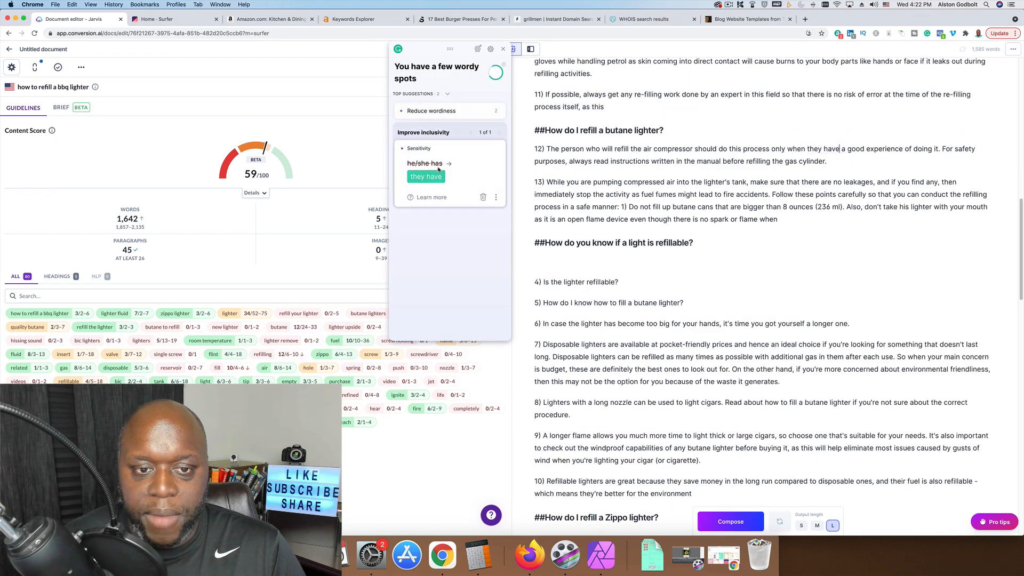
left_click(424, 179)
left_click(421, 180)
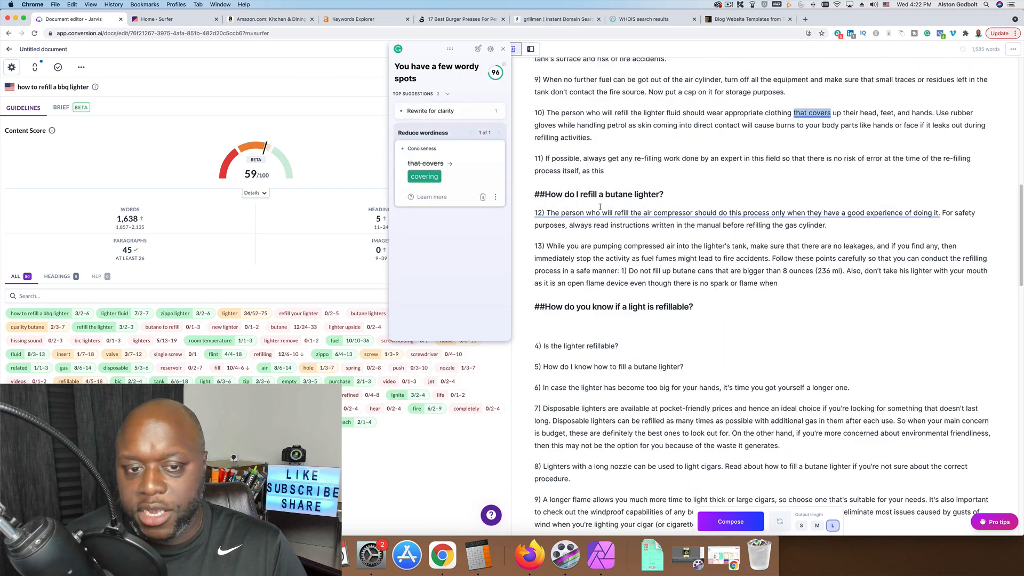
left_click(428, 176)
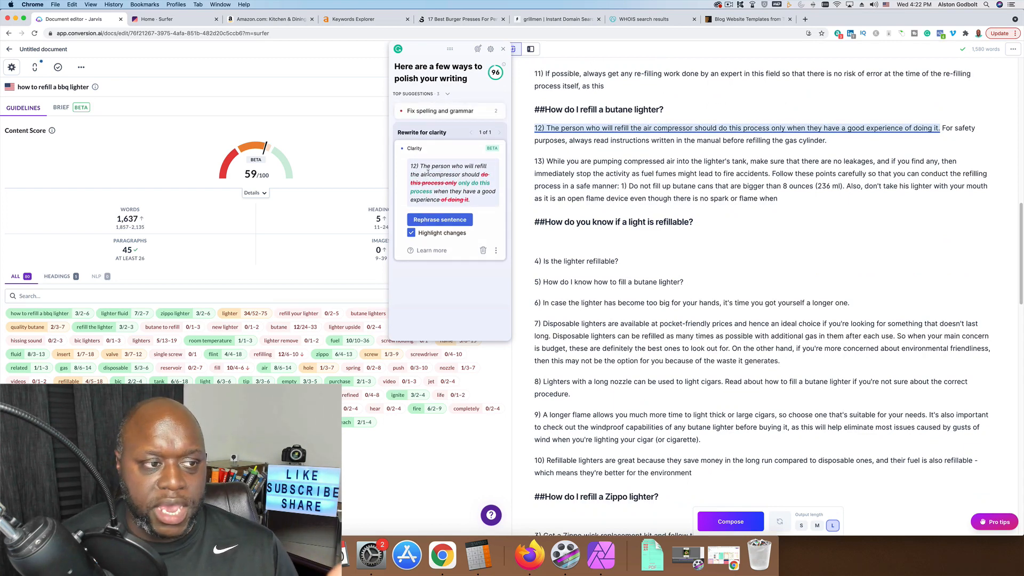
mouse_move(253, 170)
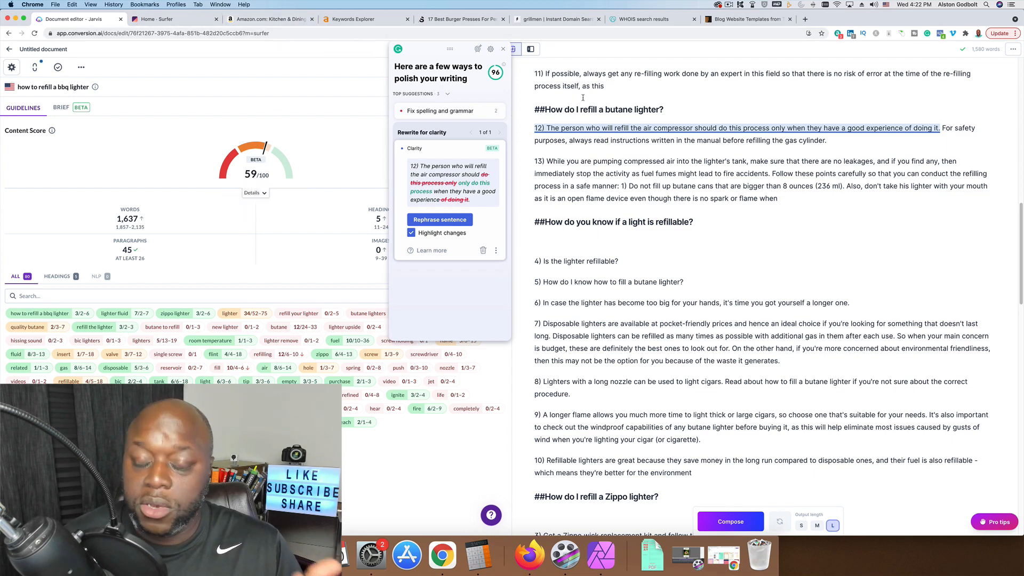
left_click(433, 220)
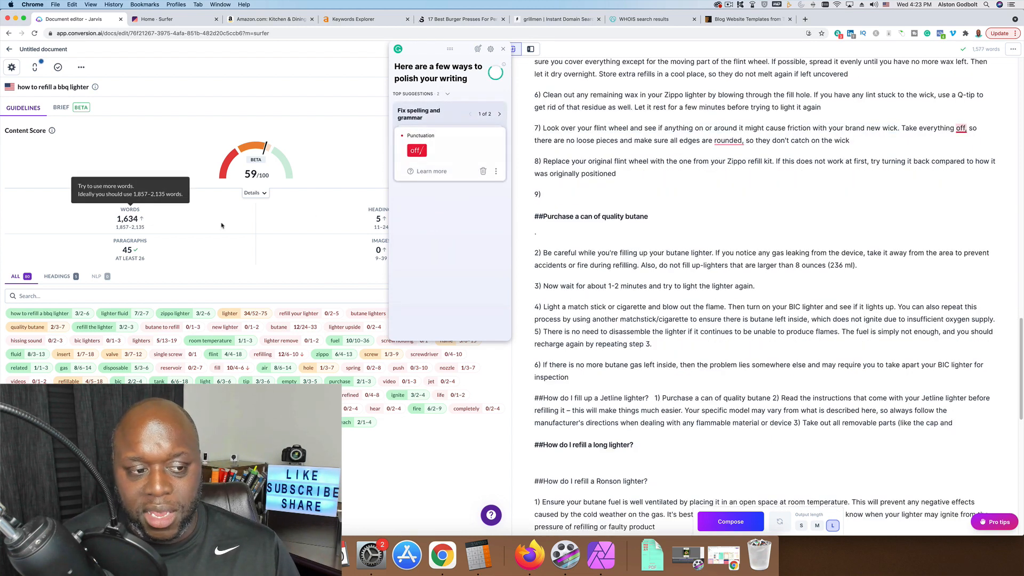
Step: Accept the suggestions that remove and restore the commas after "off" and "rounded" in Zippo item 7
left_click(419, 152)
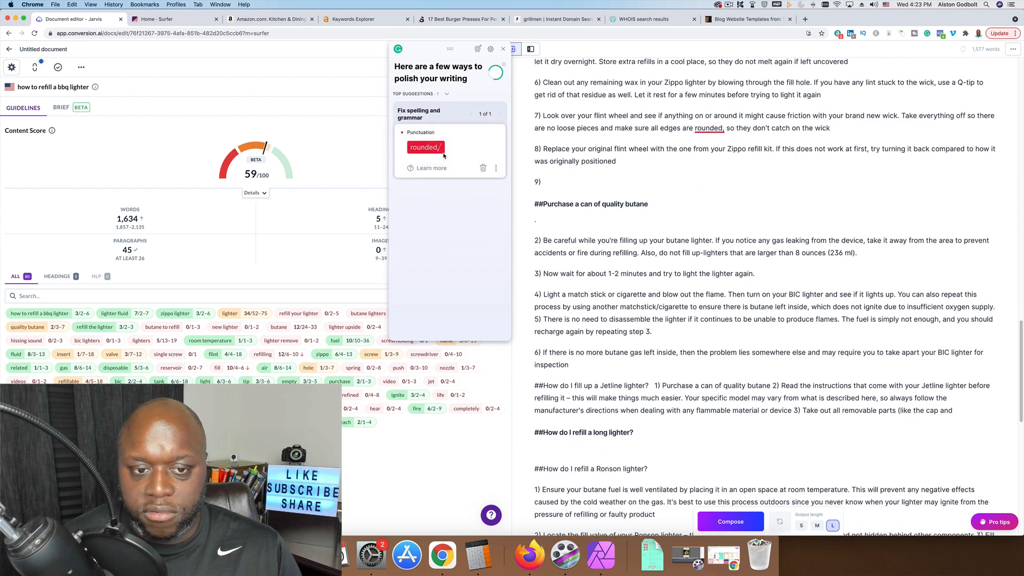
left_click(427, 150)
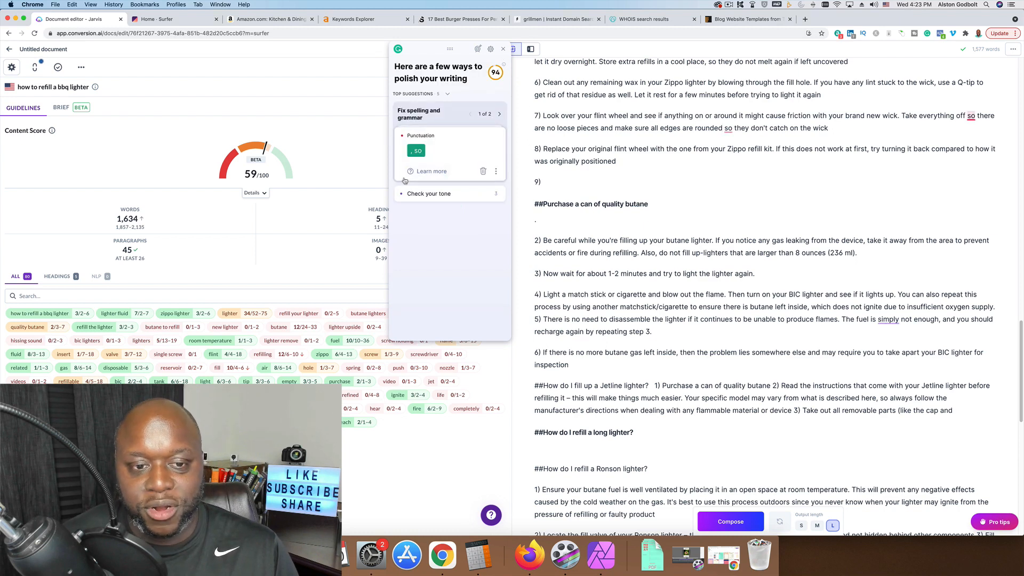
left_click(412, 152)
left_click(418, 151)
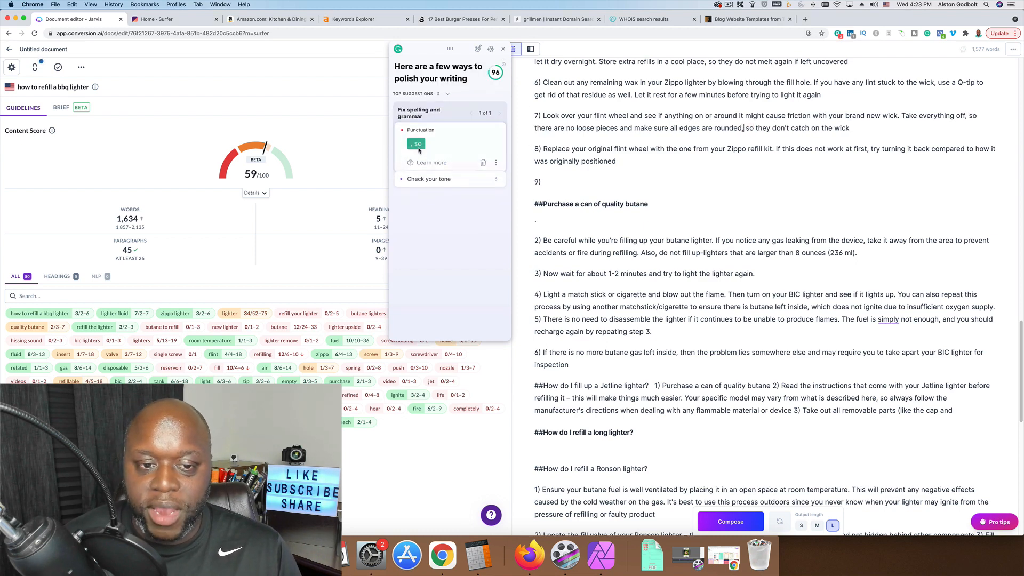
Step: Remove "just" from Zippo item 4, "simply" before "not enough", and the commas after "off" and "rounded" in Zippo item 7
left_click(419, 149)
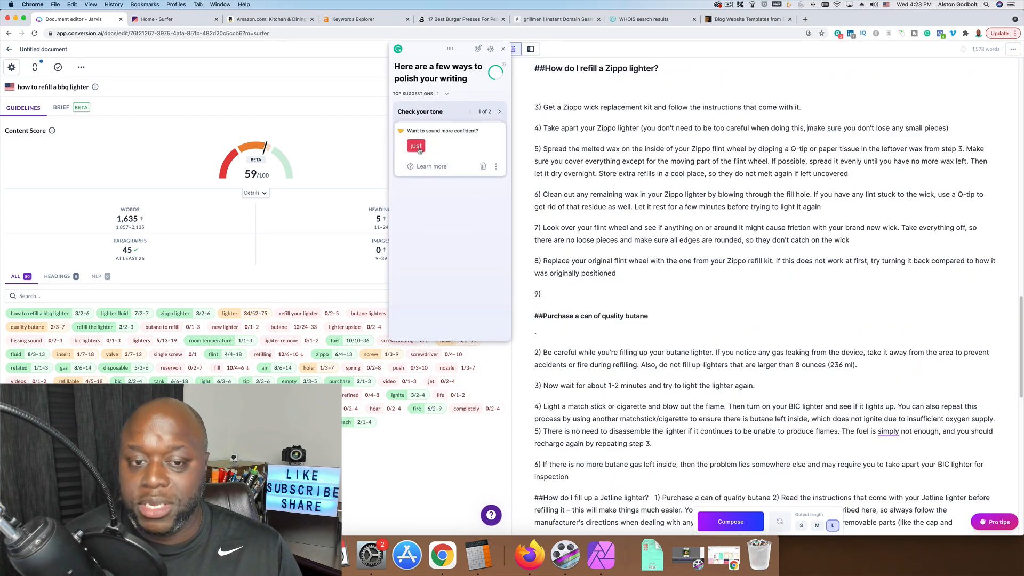
left_click(419, 149)
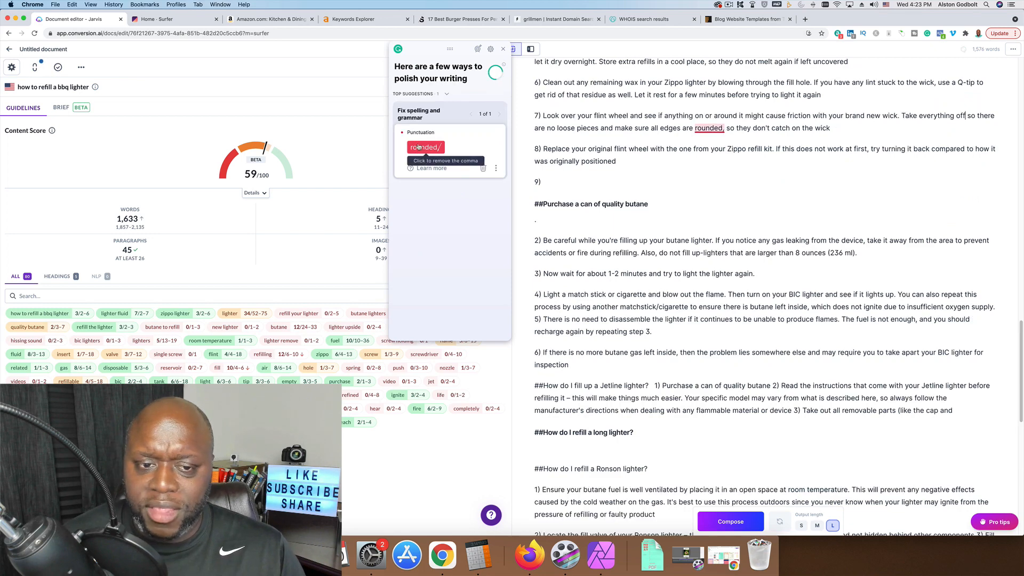
left_click(419, 148)
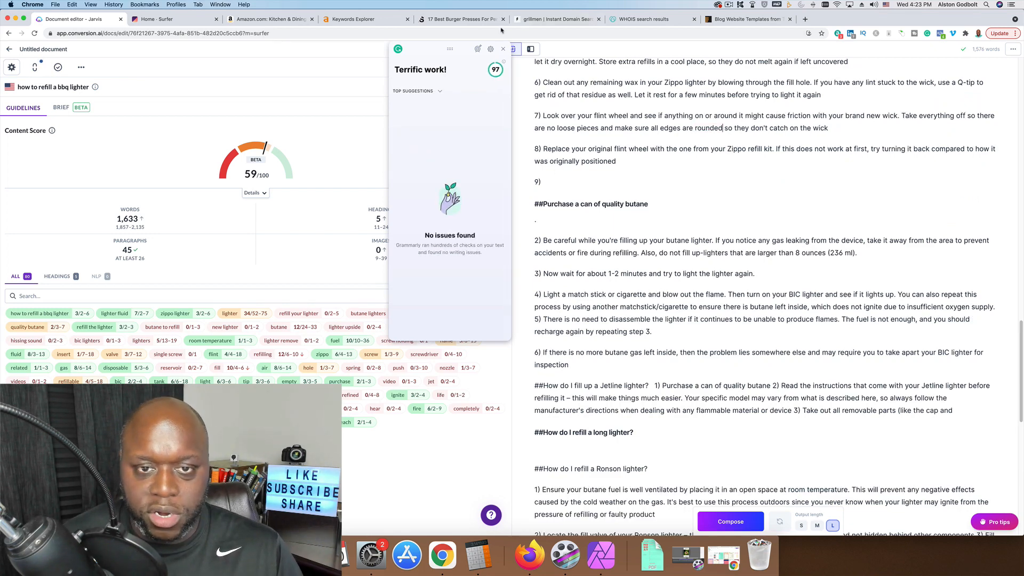
Step: Close the Grammarly assistant and review the corrected article from its first section
left_click(503, 49)
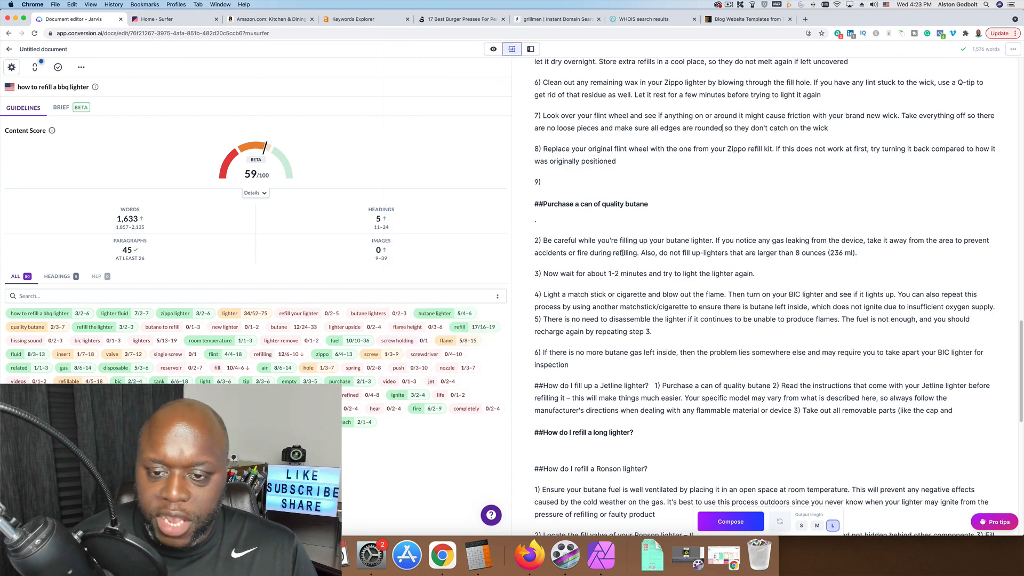
scroll(623, 254, "up", 20)
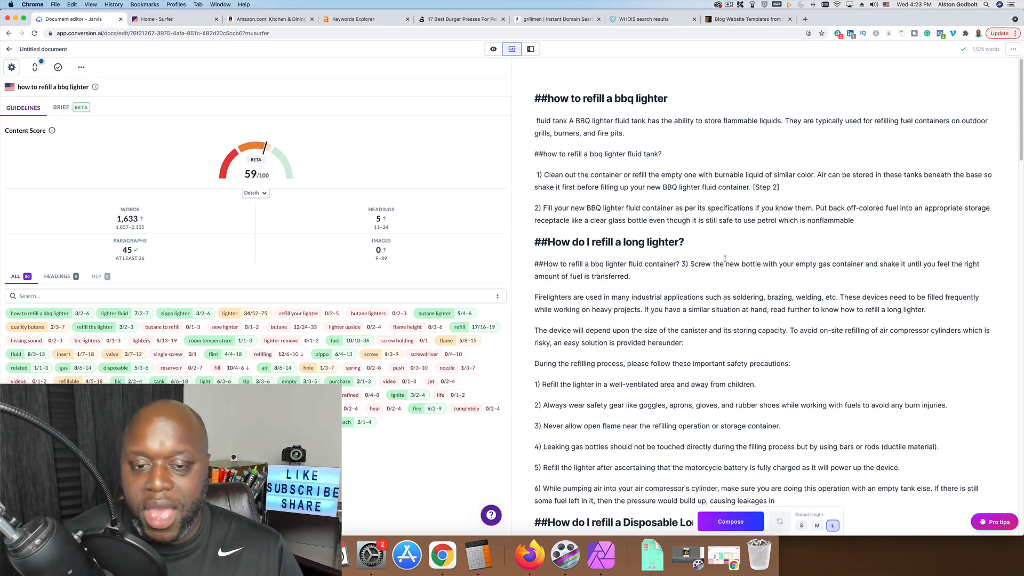
scroll(691, 275, "down", 6)
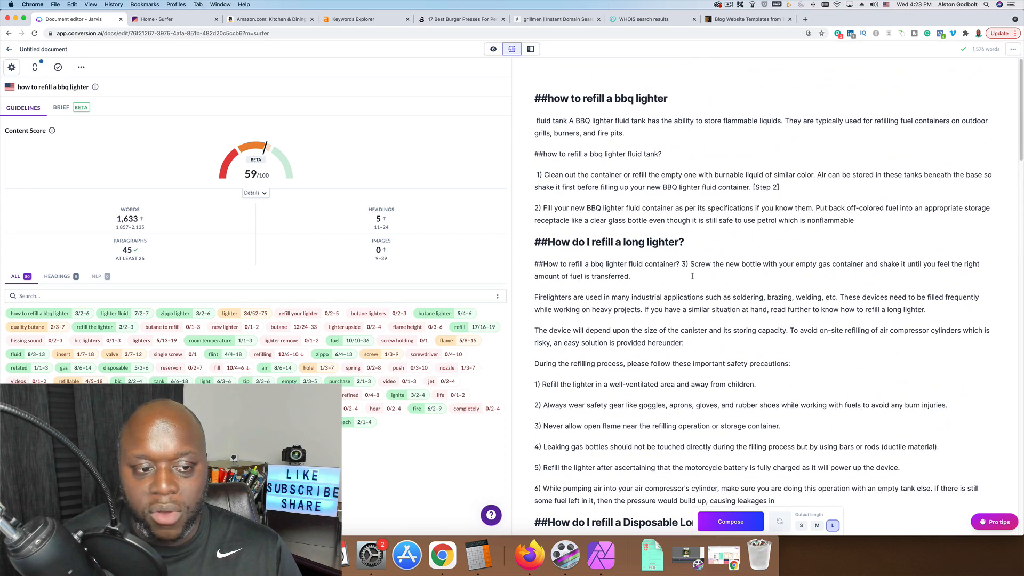